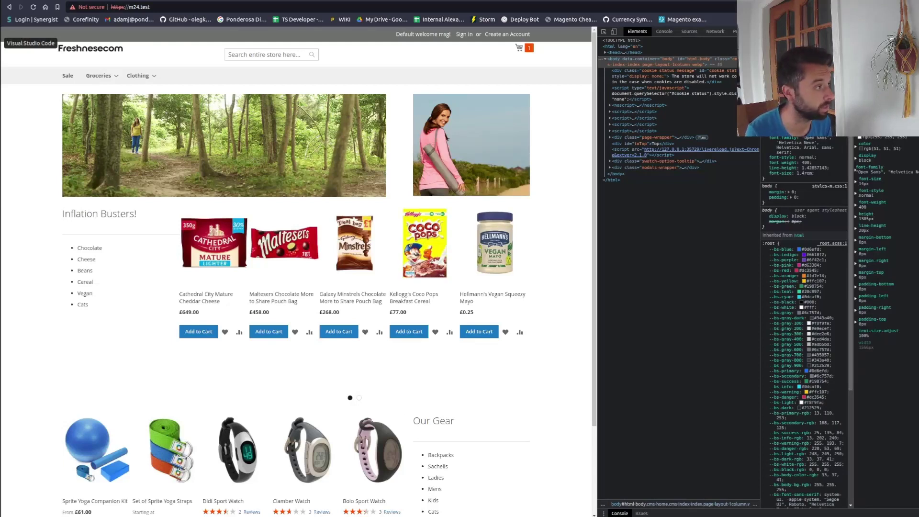
- Compare the Freshnesecom design mockup, then open the main styles.scss stylesheet
{"action": "key", "text": "alt+Tab"}
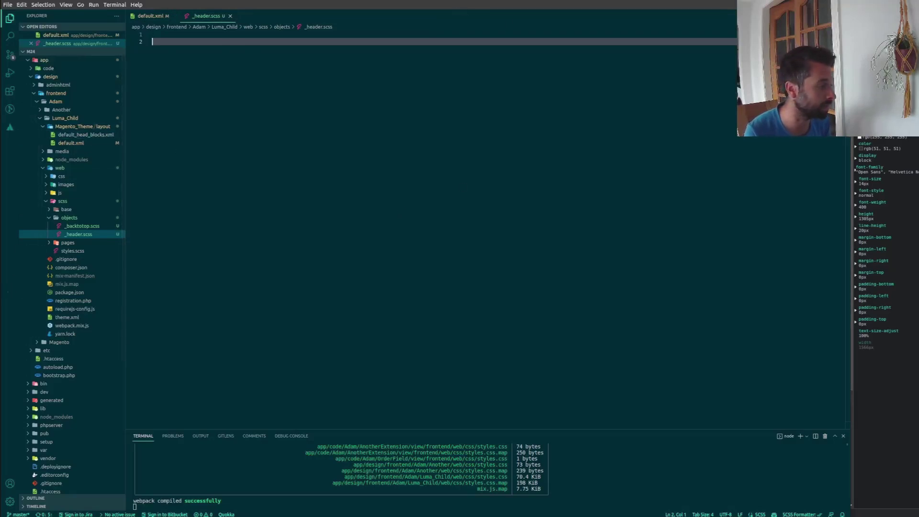
{"action": "key", "text": "alt+Tab"}
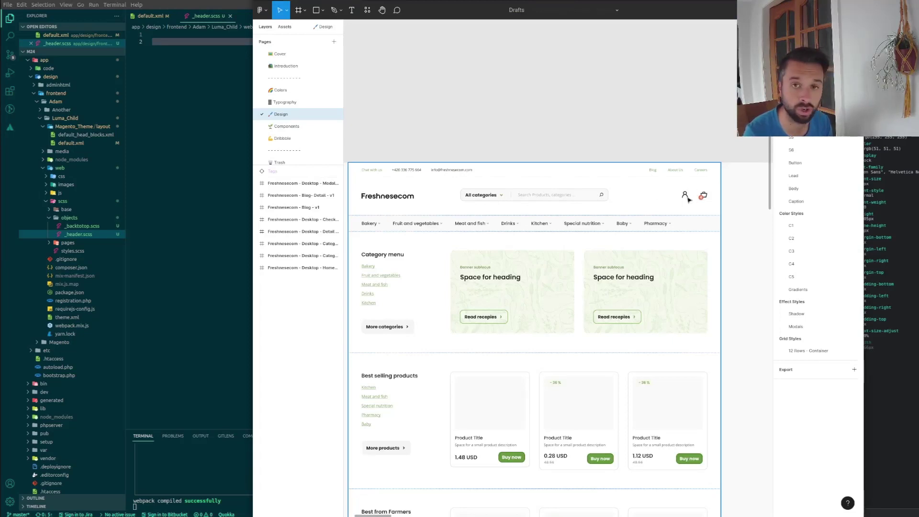
{"action": "left_click", "coordinate": [160, 135]}
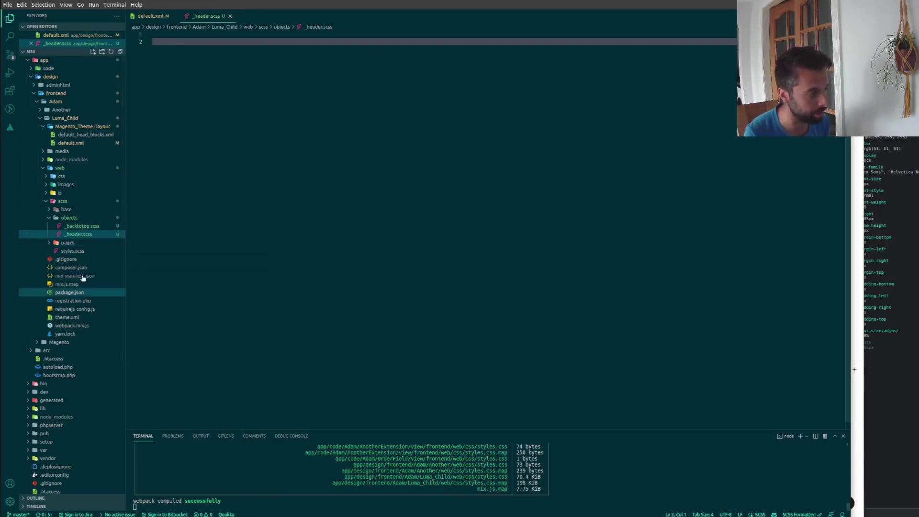
{"action": "left_click", "coordinate": [69, 250]}
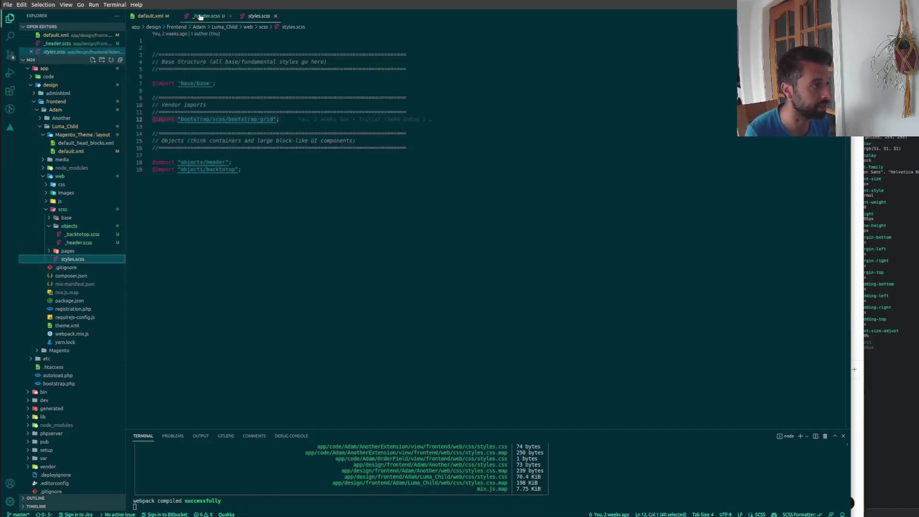
- Check default_head_blocks.xml, then focus default.xml's header-left container line
{"action": "left_click", "coordinate": [156, 16]}
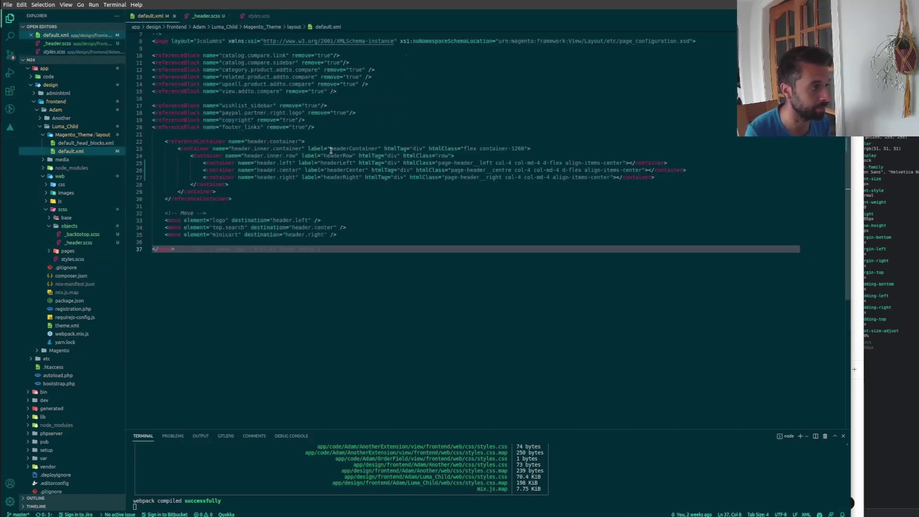
{"action": "left_click", "coordinate": [86, 143]}
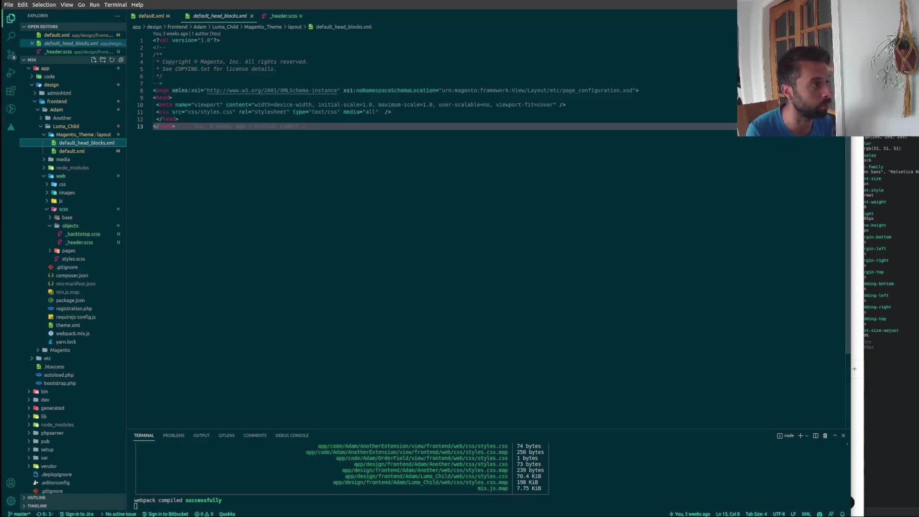
{"action": "left_click", "coordinate": [251, 14]}
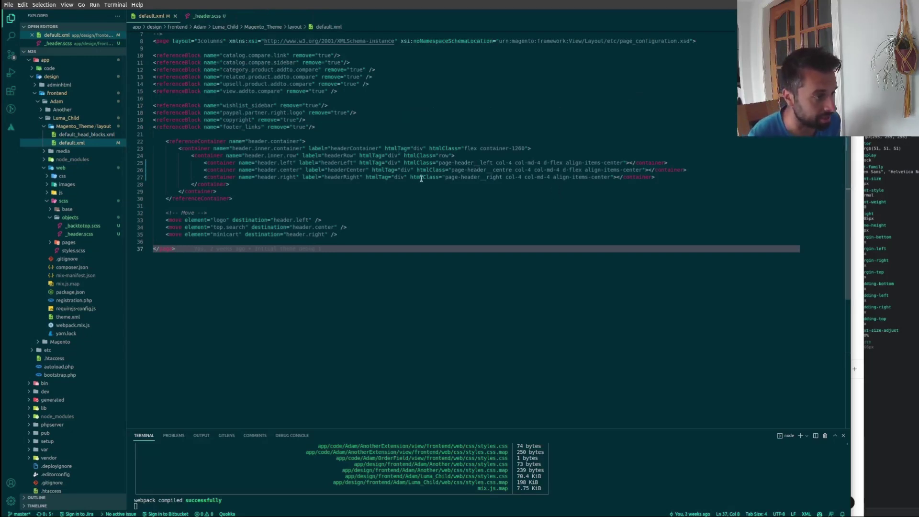
{"action": "left_click", "coordinate": [474, 162]}
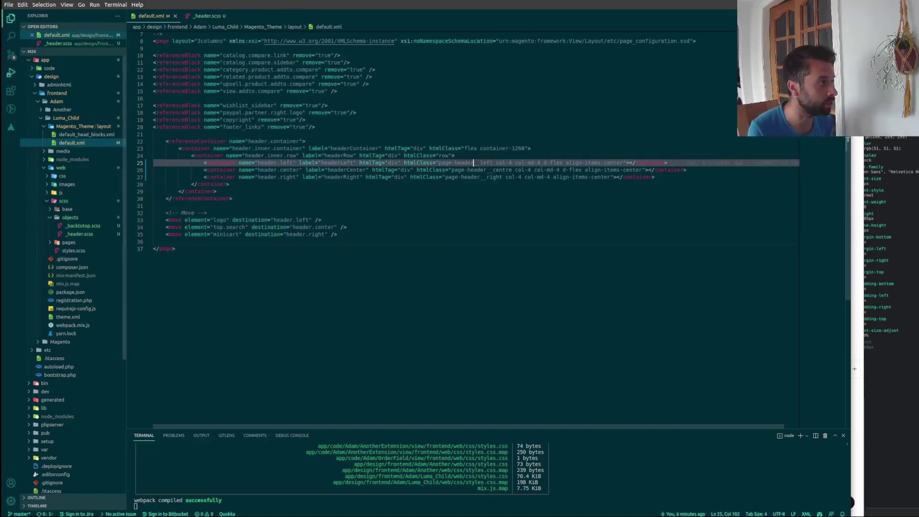
- Inspect header.page-header and its page-header_left column in Brave, then compare the design mockup
{"action": "key", "text": "alt+Tab"}
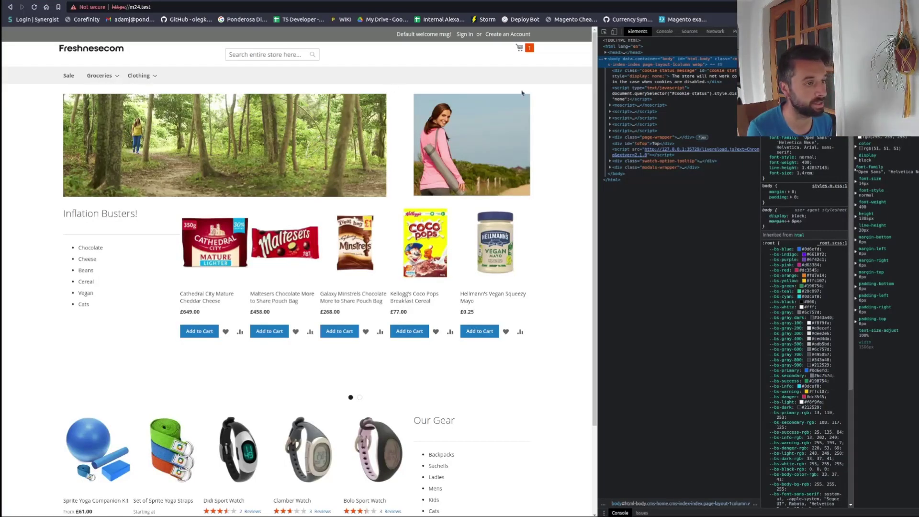
{"action": "right_click", "coordinate": [448, 54]}
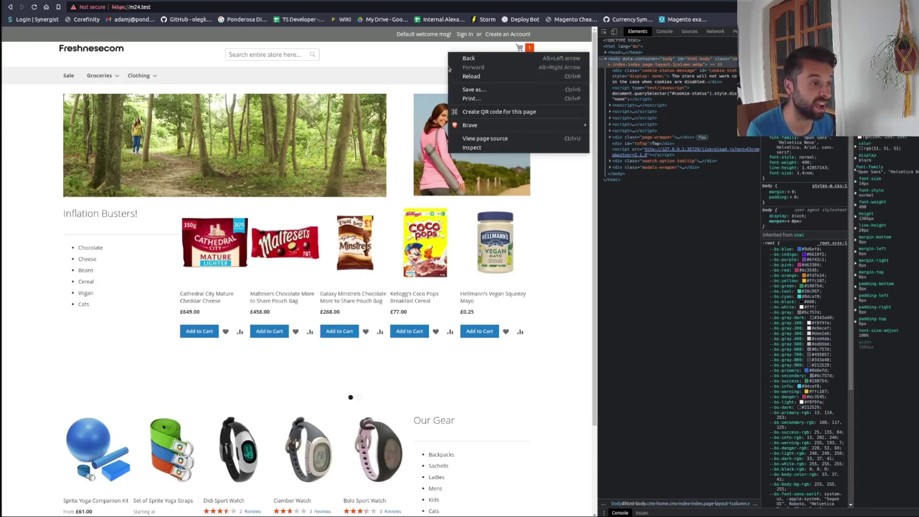
{"action": "left_click", "coordinate": [473, 147]}
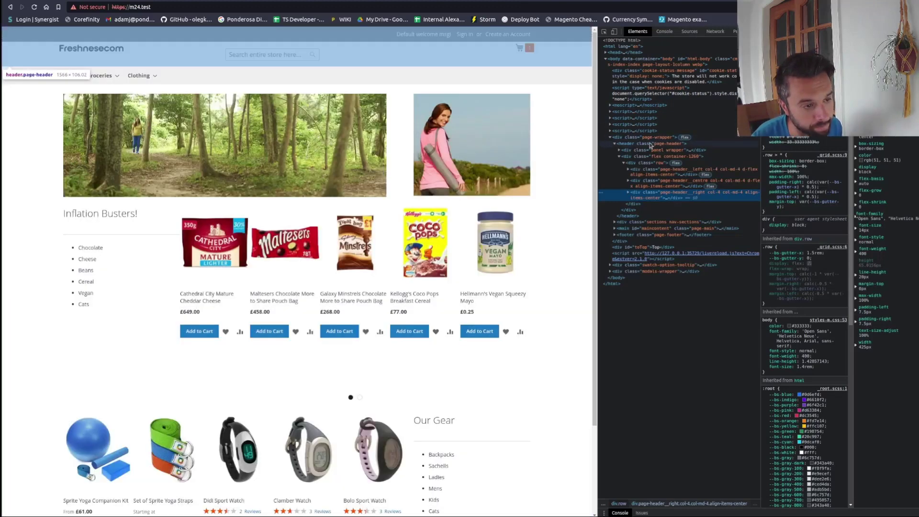
{"action": "left_click", "coordinate": [652, 145]}
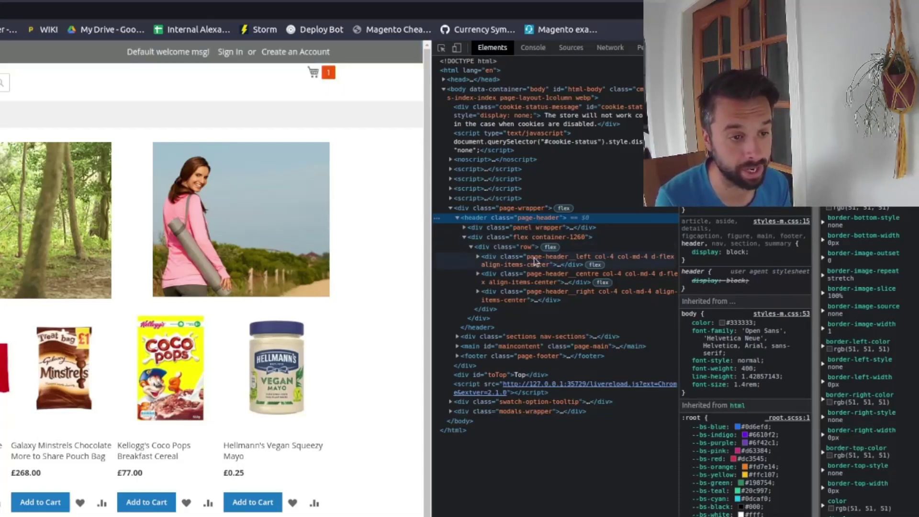
{"action": "left_click", "coordinate": [555, 261]}
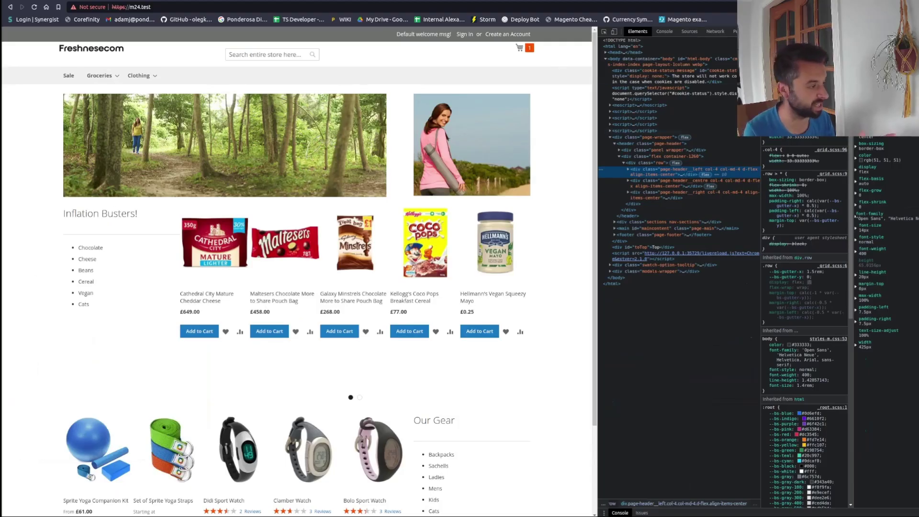
{"action": "left_click", "coordinate": [15, 269]}
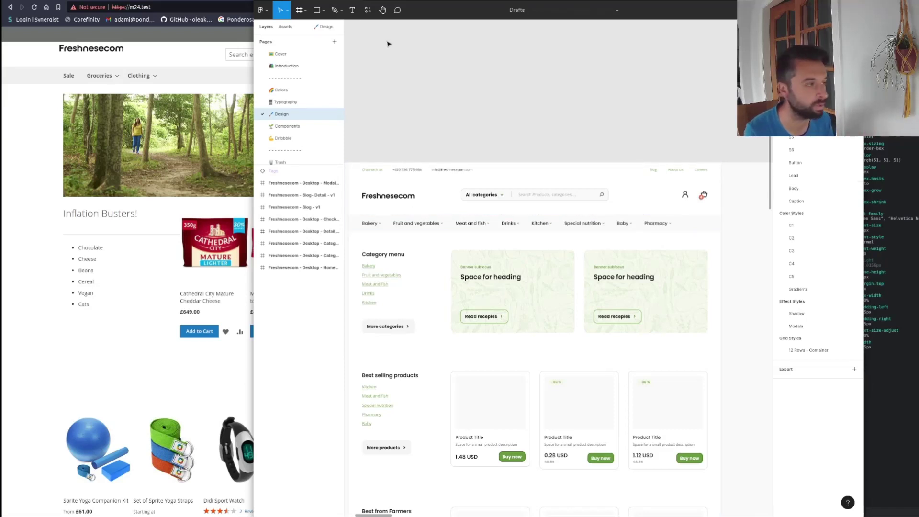
- Open the empty _header.scss, hide the file tree, and write a //Header comment
{"action": "key", "text": "alt+Tab"}
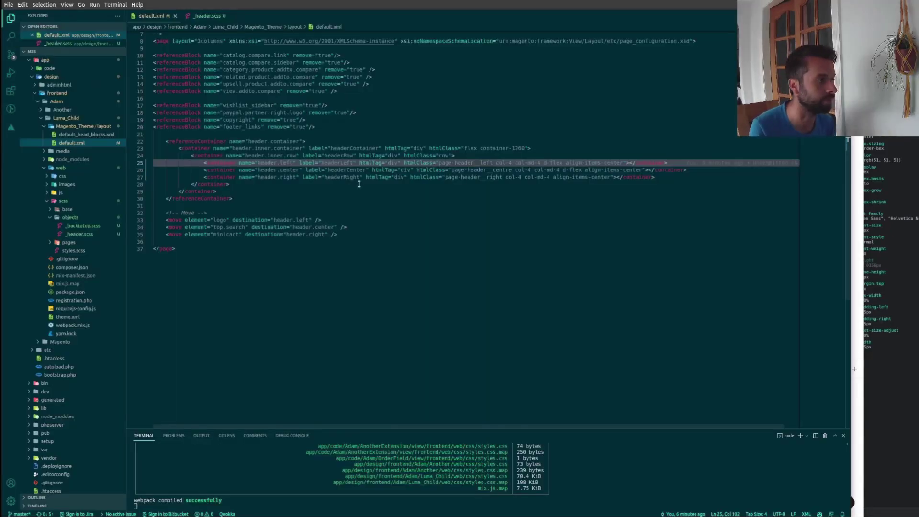
{"action": "left_click", "coordinate": [203, 15]}
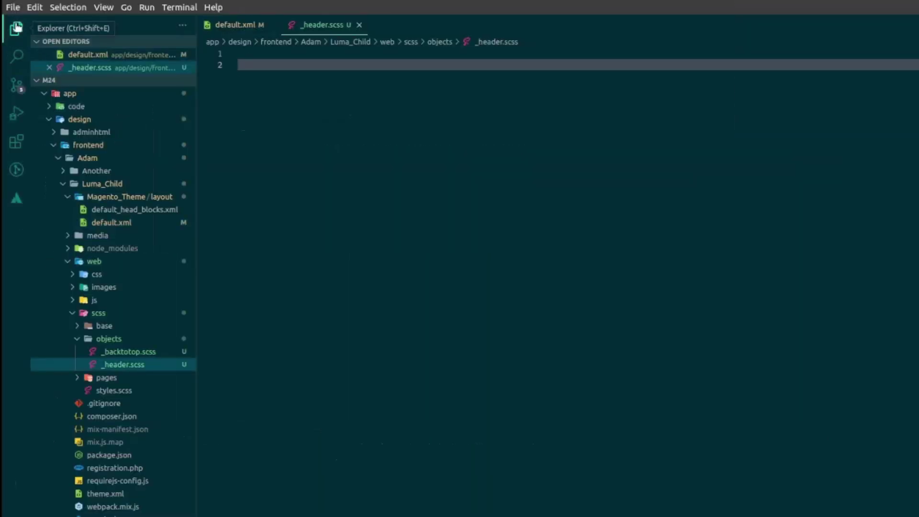
{"action": "left_click", "coordinate": [17, 28]}
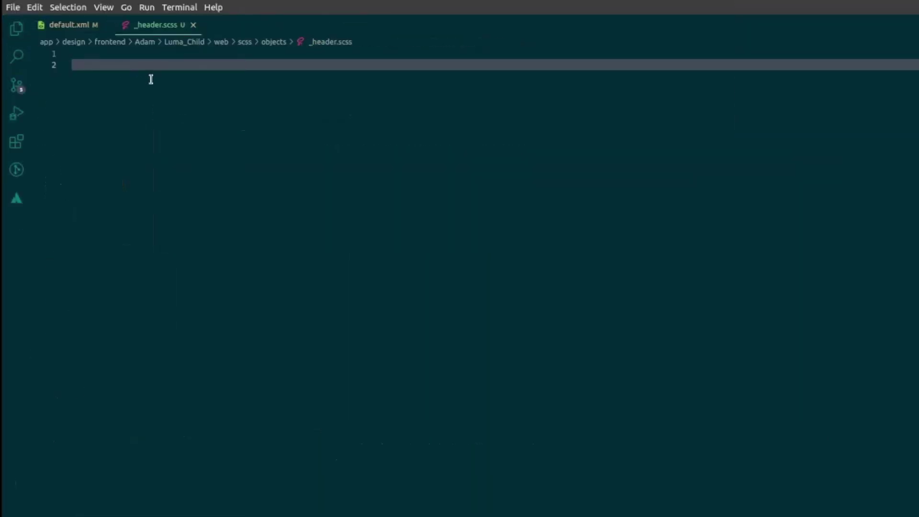
{"action": "left_click", "coordinate": [138, 55]}
{"action": "type", "text": "//Header"}
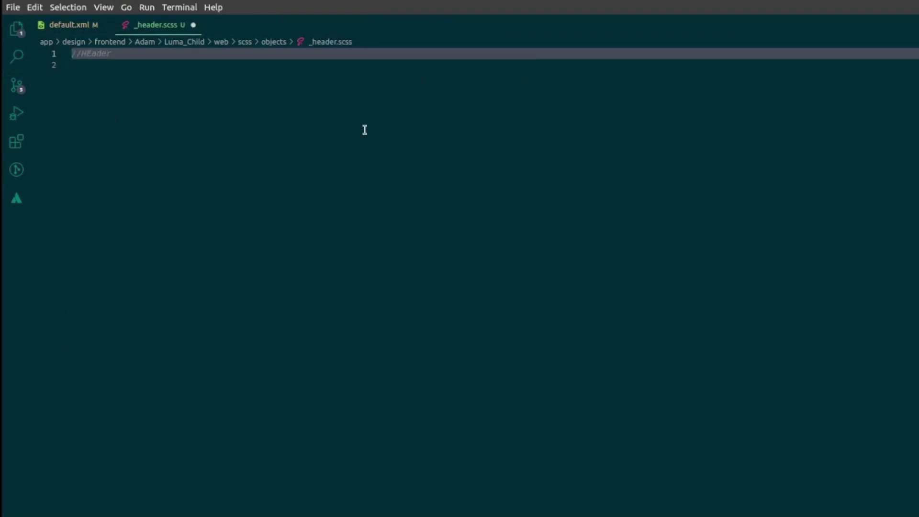
{"action": "key", "text": "BackSpace"}
{"action": "key", "text": "BackSpace"}
{"action": "key", "text": "BackSpace"}
{"action": "key", "text": "Return"}
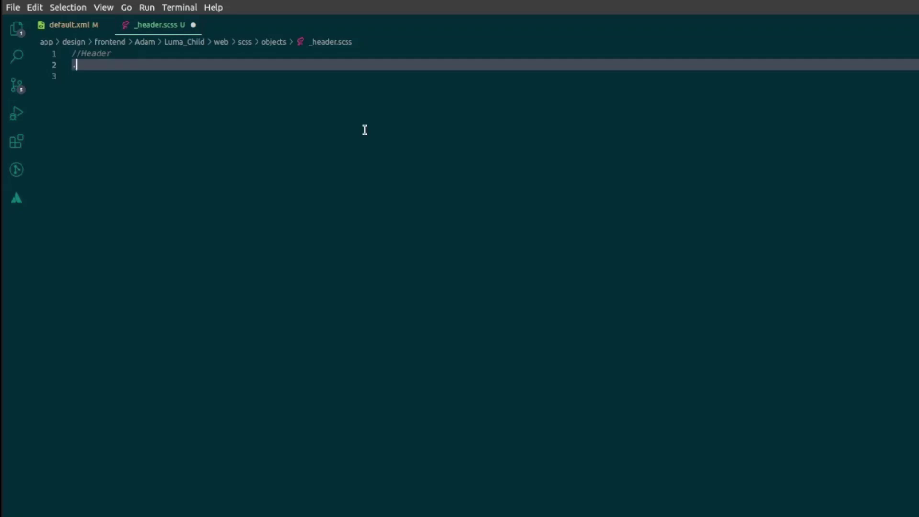
{"action": "type", "text": "pageheader"}
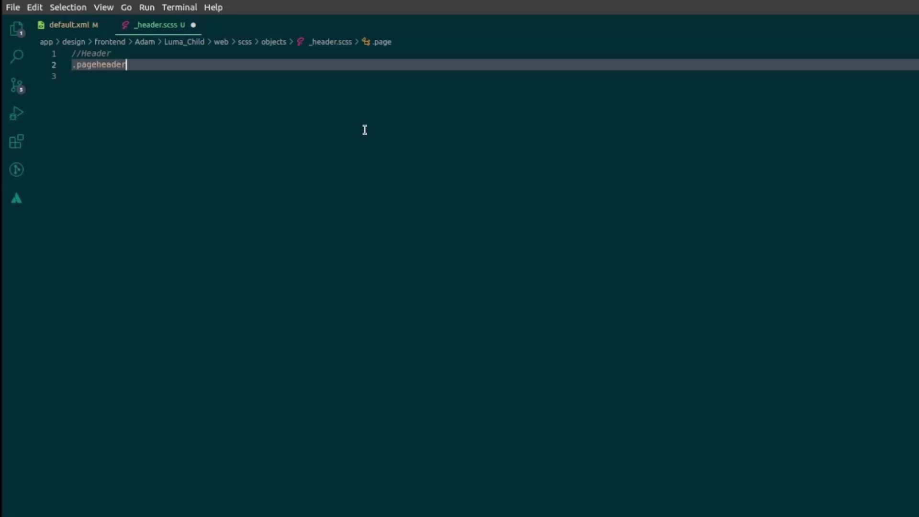
- Write .page-header { &__right { padding: 10px 0; } } and save the file
{"action": "key", "text": "Left"}
{"action": "type", "text": "-"}
{"action": "key", "text": "End"}
{"action": "type", "text": "{"}
{"action": "key", "text": "Return"}
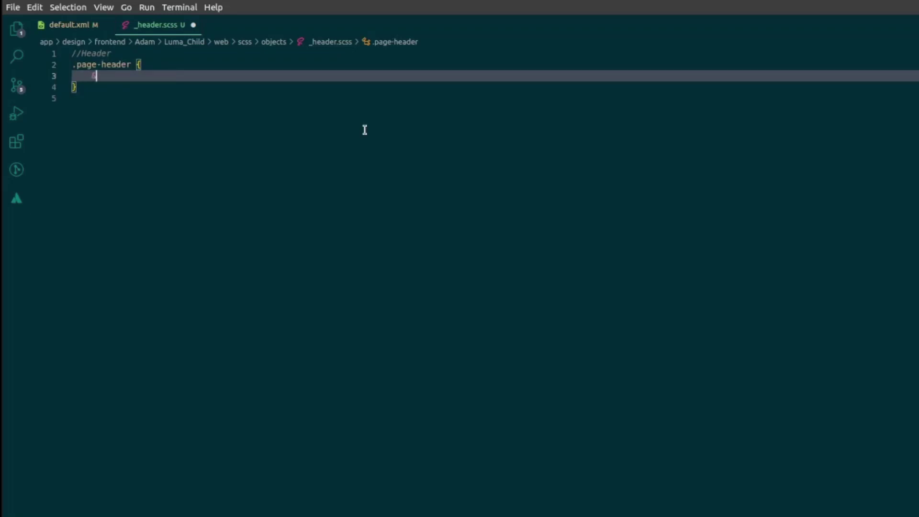
{"action": "type", "text": "__right"}
{"action": "type", "text": " {"}
{"action": "key", "text": "Return"}
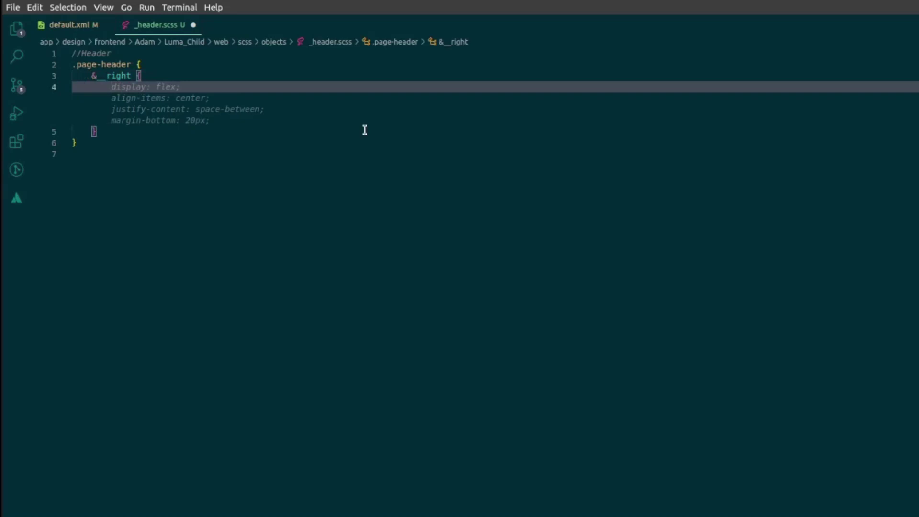
{"action": "type", "text": "flo"}
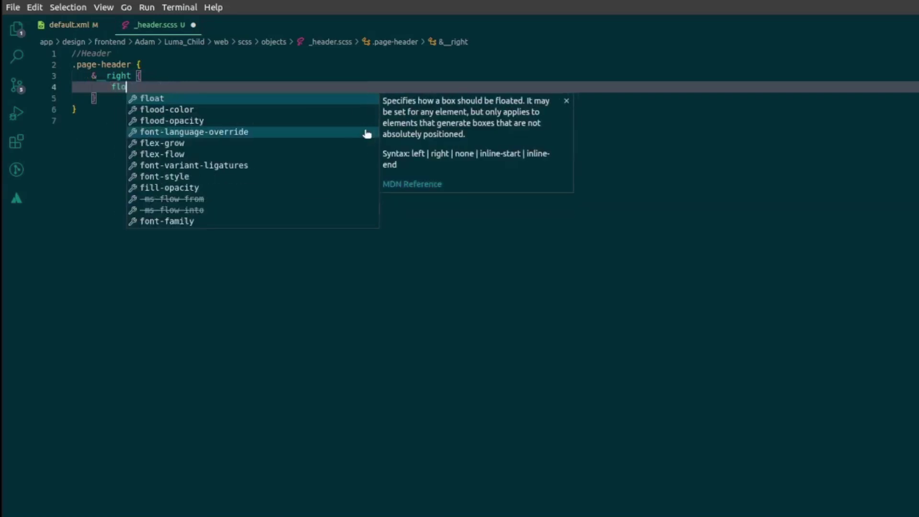
{"action": "key", "text": "BackSpace"}
{"action": "type", "text": "pa"}
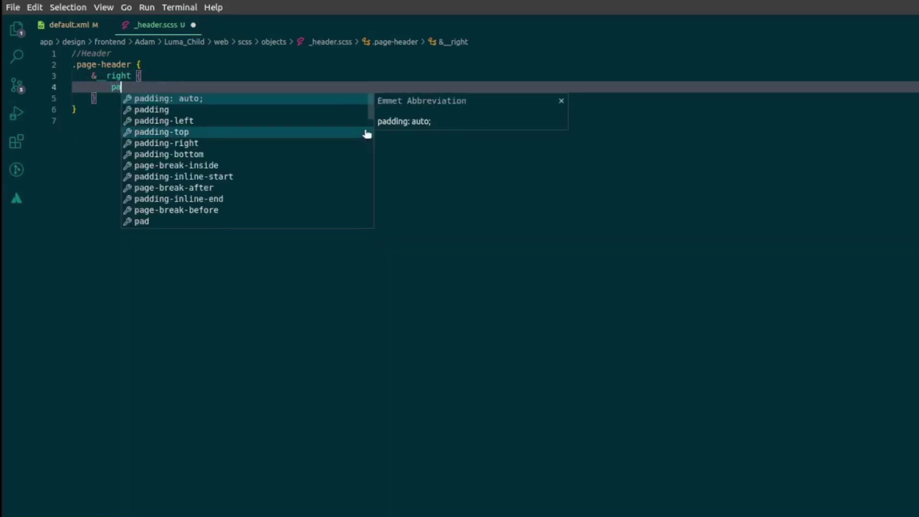
{"action": "type", "text": "ddi"}
{"action": "key", "text": "Up"}
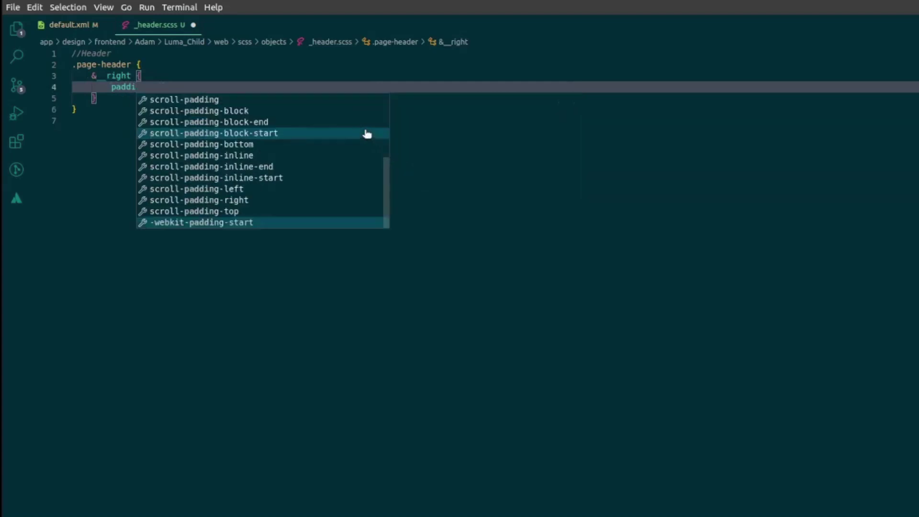
{"action": "key", "text": "Up"}
{"action": "key", "text": "Down"}
{"action": "key", "text": "Down"}
{"action": "key", "text": "Return"}
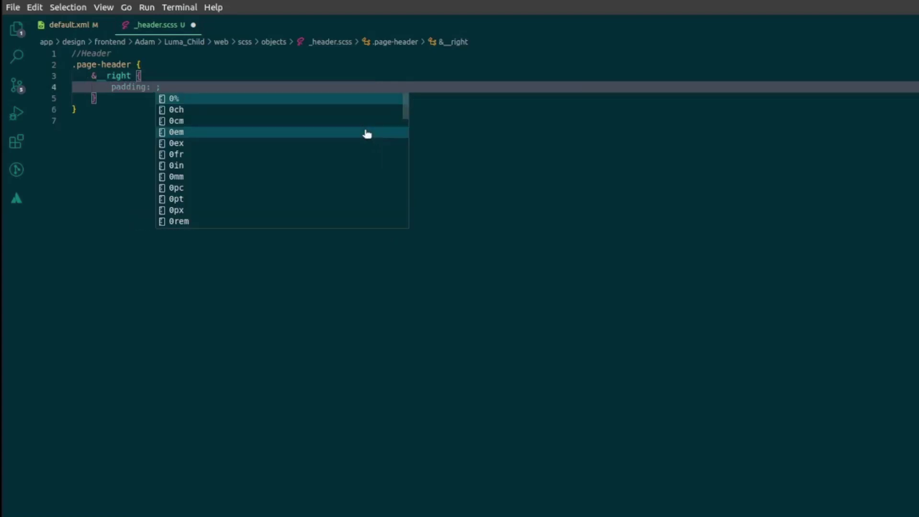
{"action": "type", "text": "10px 0"}
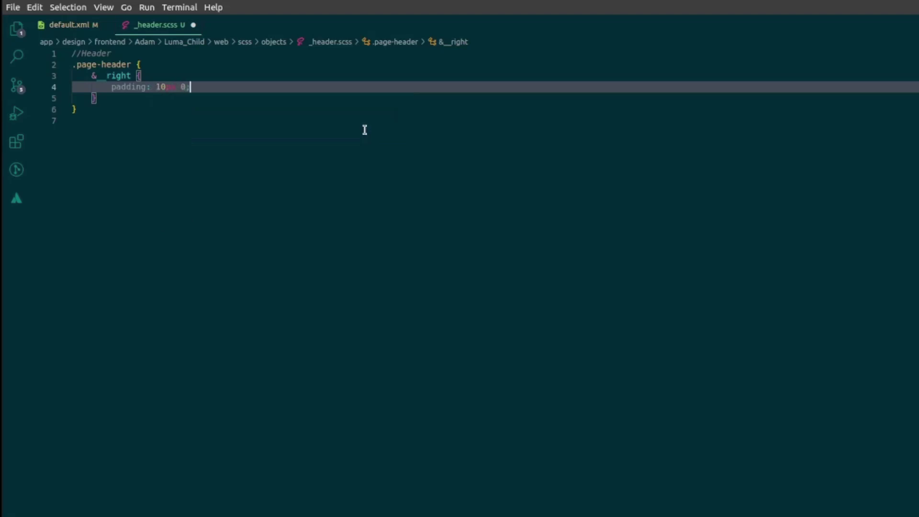
{"action": "key", "text": "ctrl+s"}
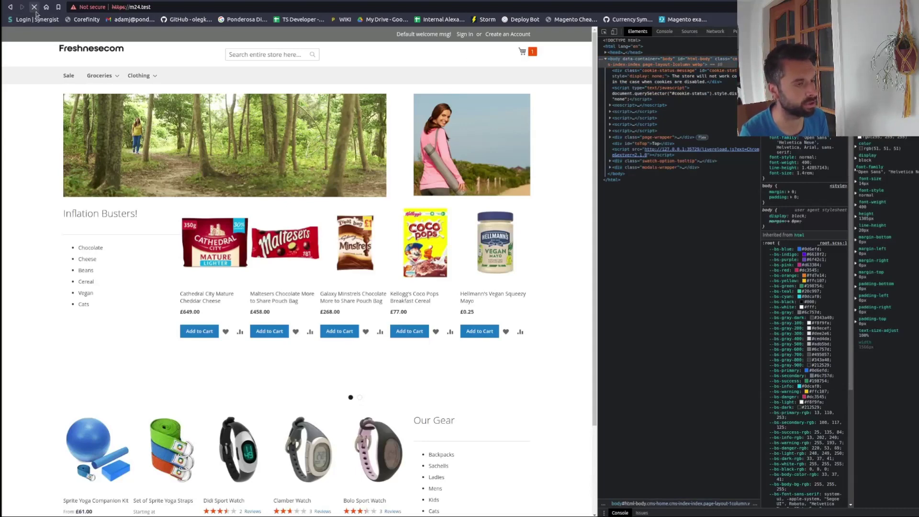
- Reload the storefront, inspect page-header and page-header__right, and view the SCSS source
{"action": "left_click", "coordinate": [34, 6]}
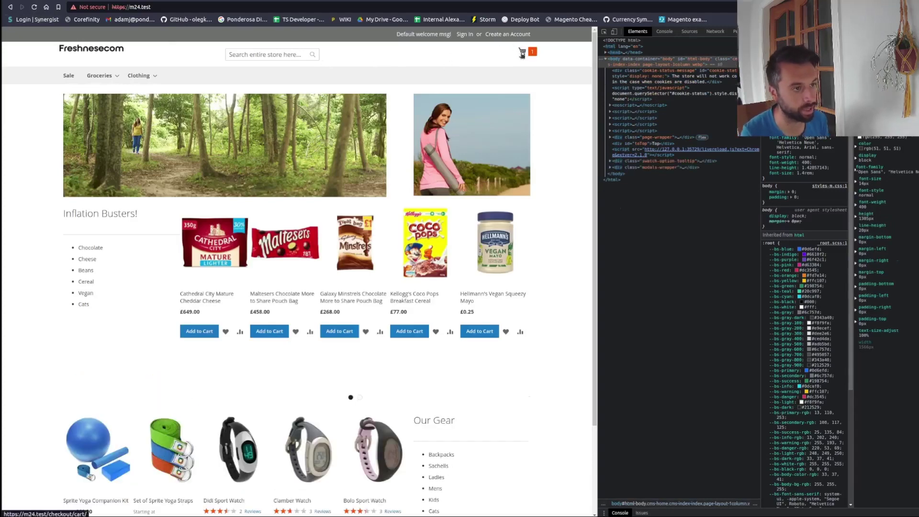
{"action": "right_click", "coordinate": [478, 56]}
{"action": "left_click", "coordinate": [501, 148]}
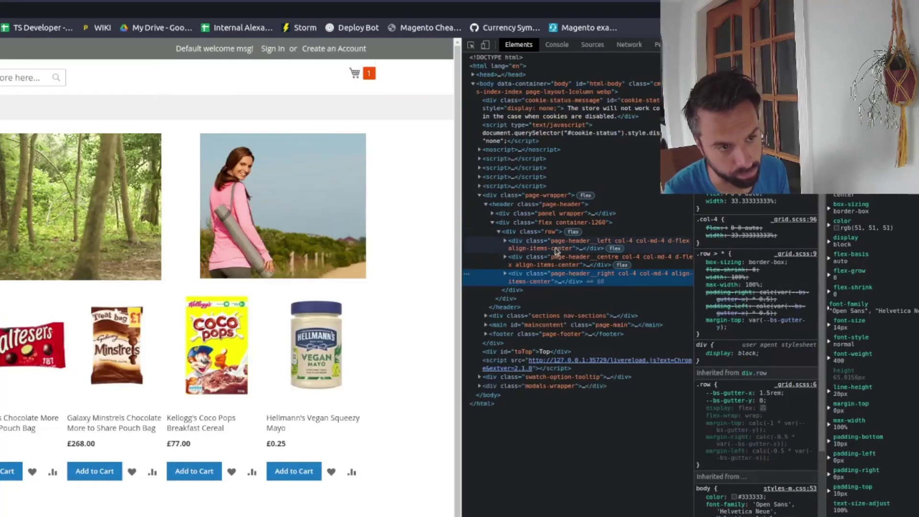
{"action": "left_click", "coordinate": [551, 204]}
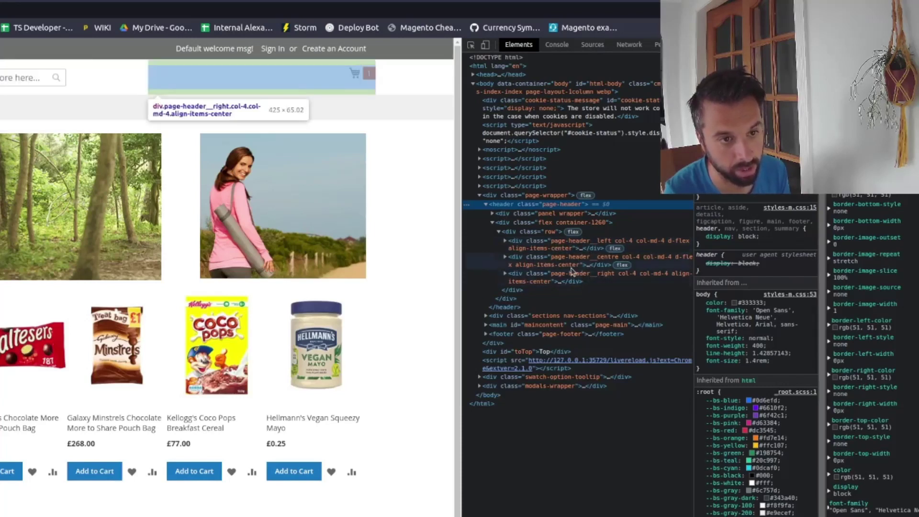
{"action": "left_click", "coordinate": [577, 276]}
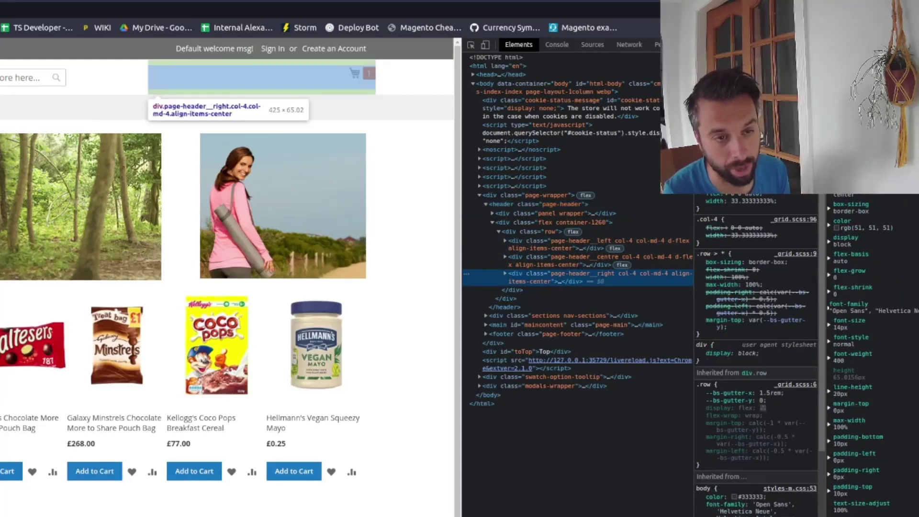
{"action": "left_click", "coordinate": [592, 44]}
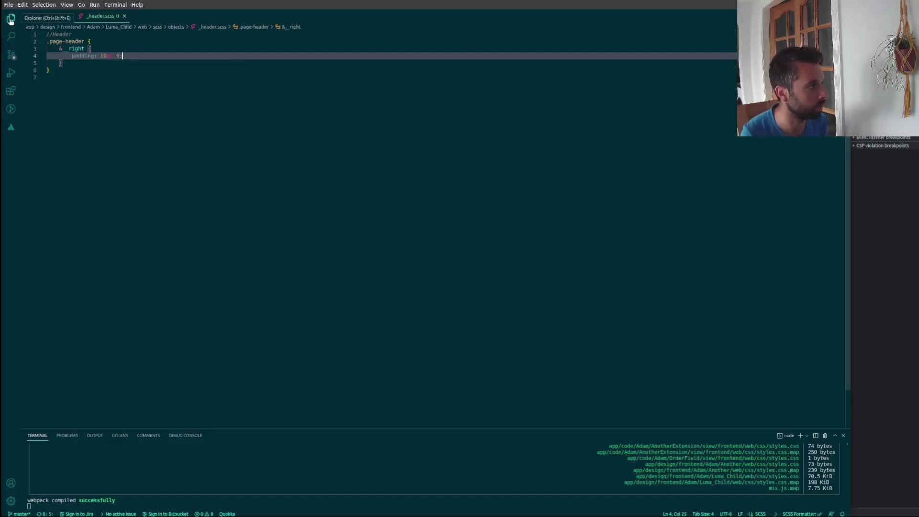
- Find the .page-header__right rule at the end of web/css/styles.css, then return to .page-header
{"action": "left_click", "coordinate": [10, 18]}
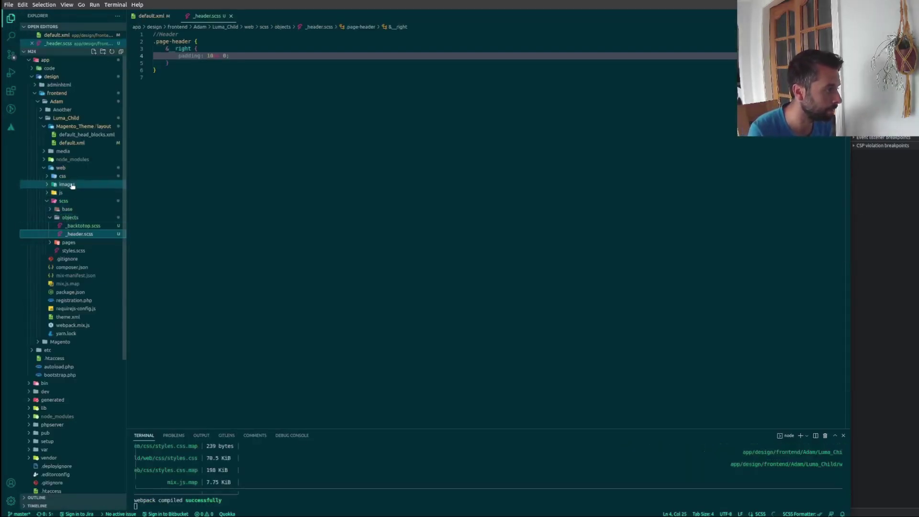
{"action": "left_click", "coordinate": [62, 176]}
{"action": "left_click", "coordinate": [73, 185]}
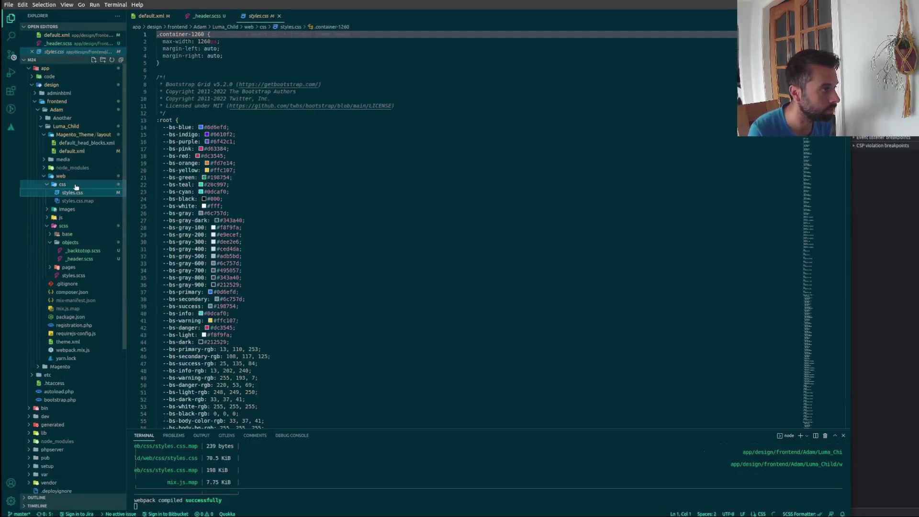
{"action": "left_click_drag", "start_coordinate": [808, 67], "coordinate": [821, 432]}
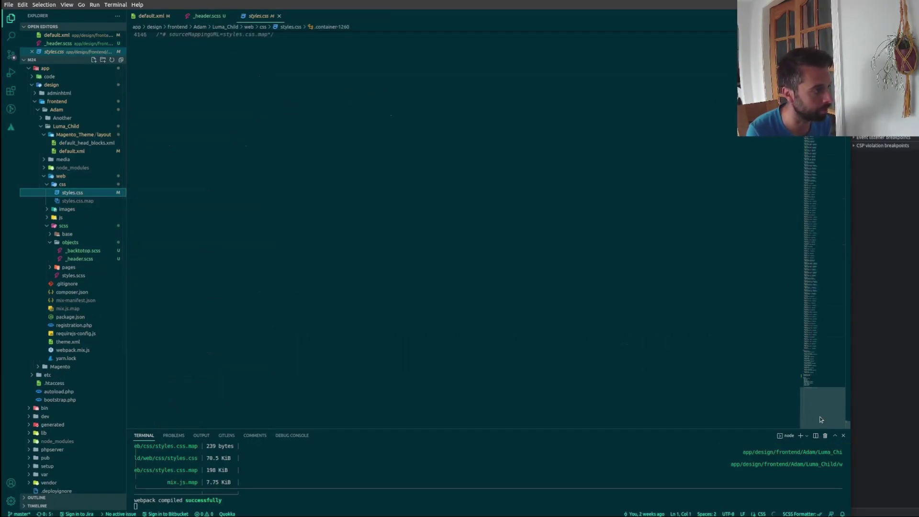
{"action": "scroll", "coordinate": [519, 323], "scroll_direction": "up", "scroll_amount": 3}
{"action": "scroll", "coordinate": [519, 323], "scroll_direction": "up", "scroll_amount": 4}
{"action": "scroll", "coordinate": [519, 323], "scroll_direction": "down", "scroll_amount": 1}
{"action": "scroll", "coordinate": [519, 323], "scroll_direction": "up", "scroll_amount": 4}
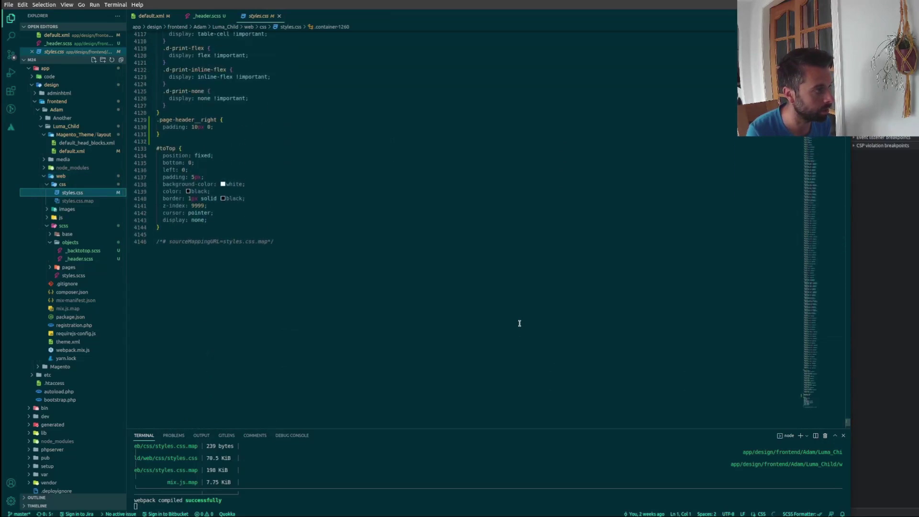
{"action": "left_click_drag", "start_coordinate": [162, 135], "coordinate": [157, 120]}
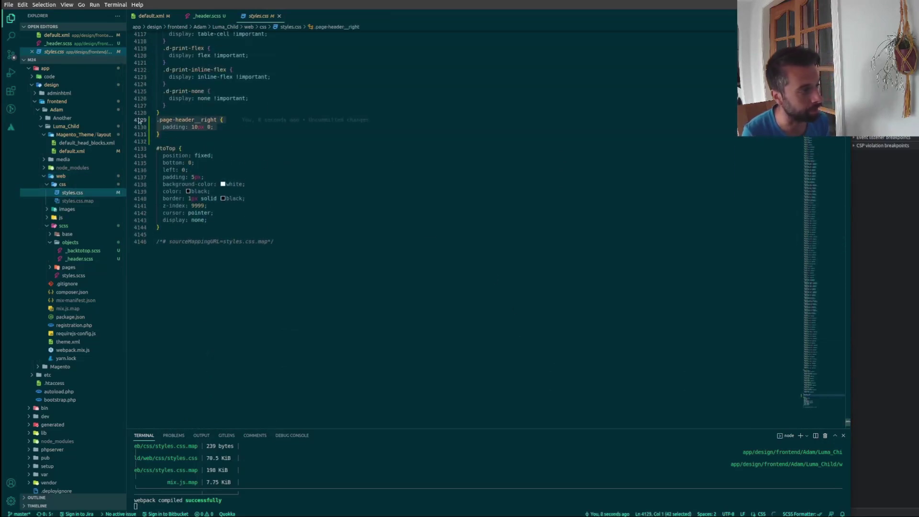
{"action": "mouse_move", "coordinate": [223, 120]}
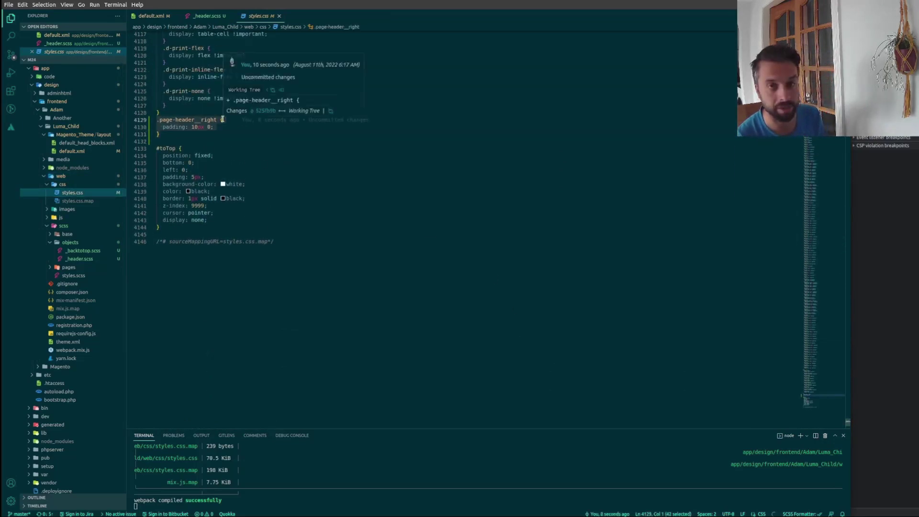
{"action": "left_click", "coordinate": [205, 136]}
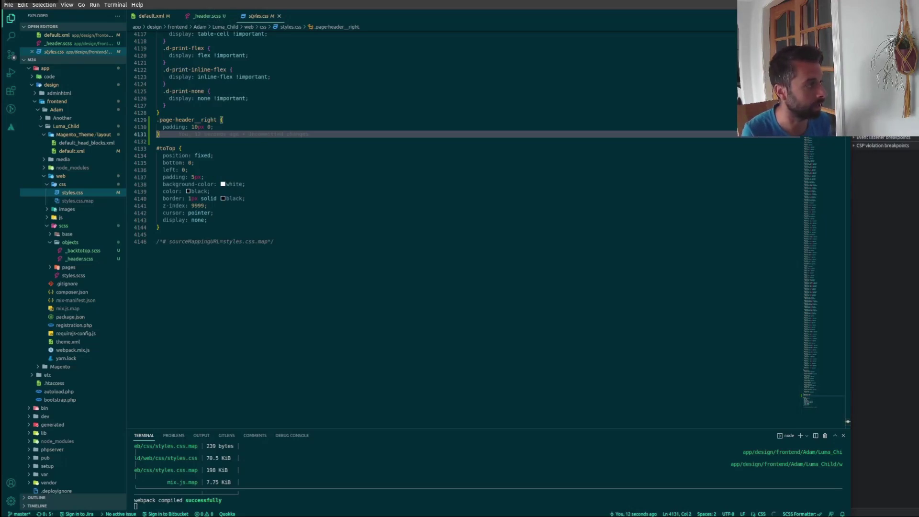
{"action": "left_click", "coordinate": [207, 16]}
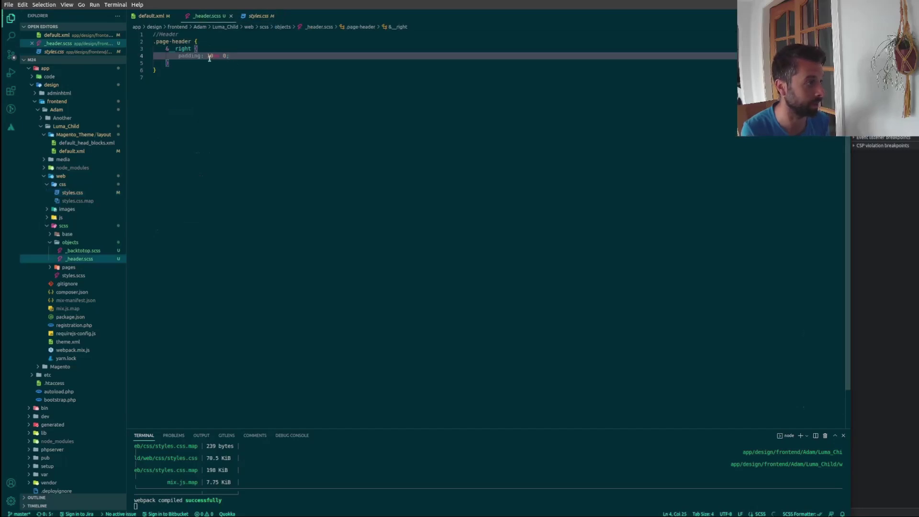
{"action": "left_click", "coordinate": [200, 42]}
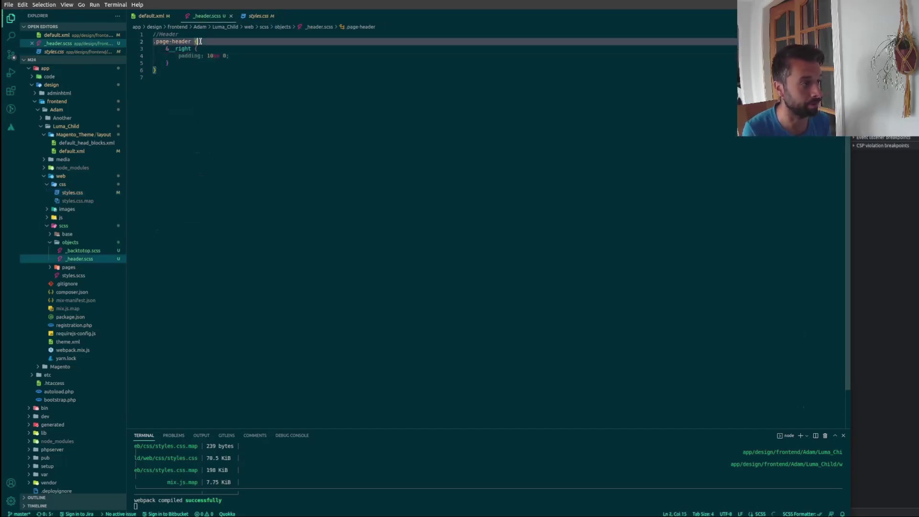
- Comment out &__right, add 'padding: 10px 0;' under .page-header, and save
{"action": "key", "text": "alt+Tab"}
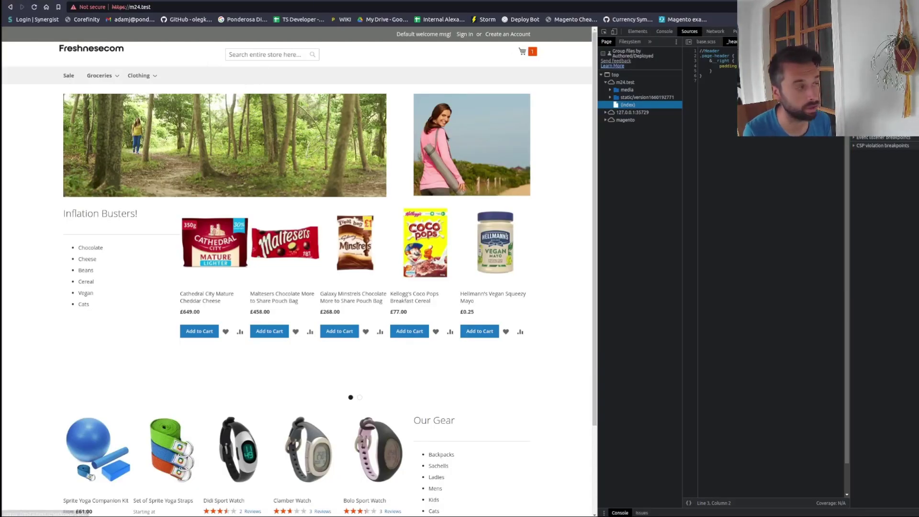
{"action": "key", "text": "alt+Tab"}
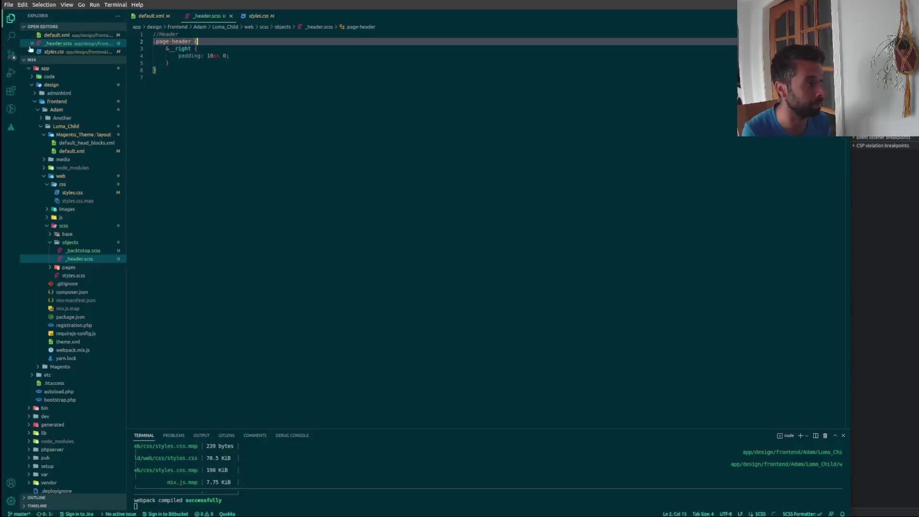
{"action": "left_click_drag", "start_coordinate": [165, 48], "coordinate": [177, 63]}
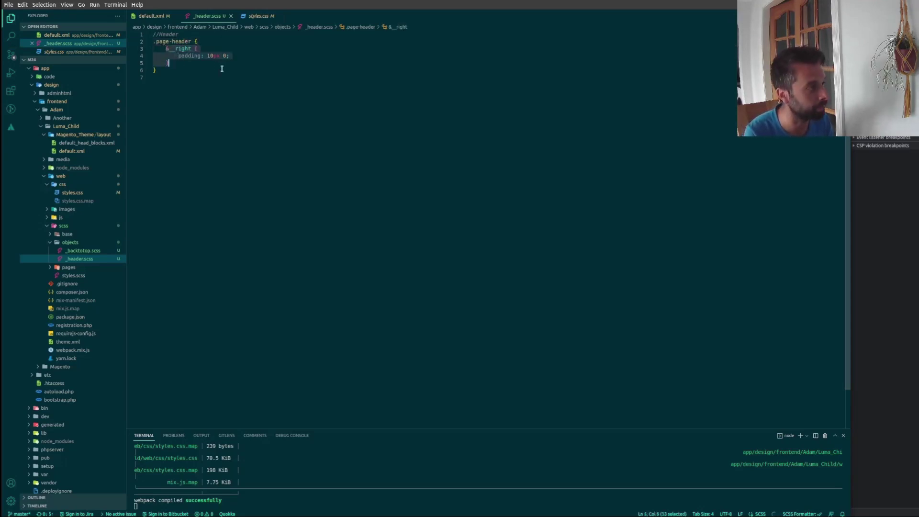
{"action": "type", "text": "@"}
{"action": "key", "text": "ctrl+z"}
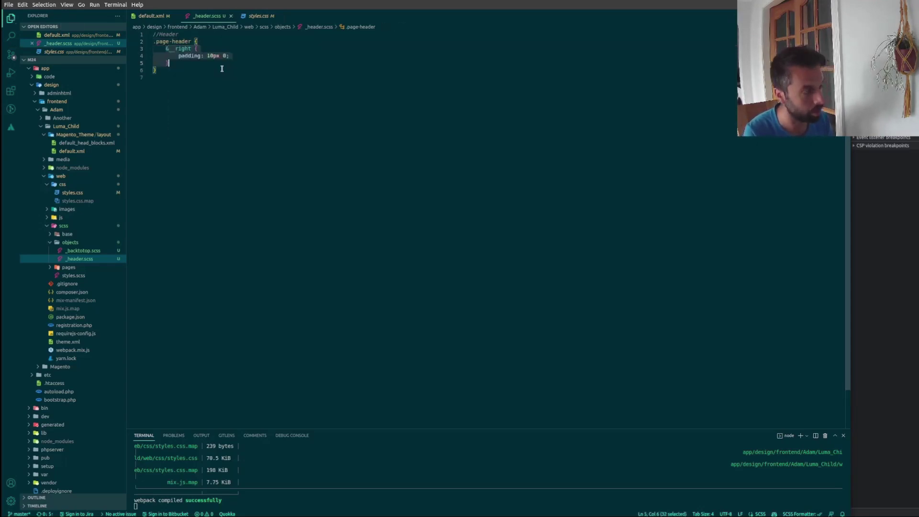
{"action": "key", "text": "ctrl+slash"}
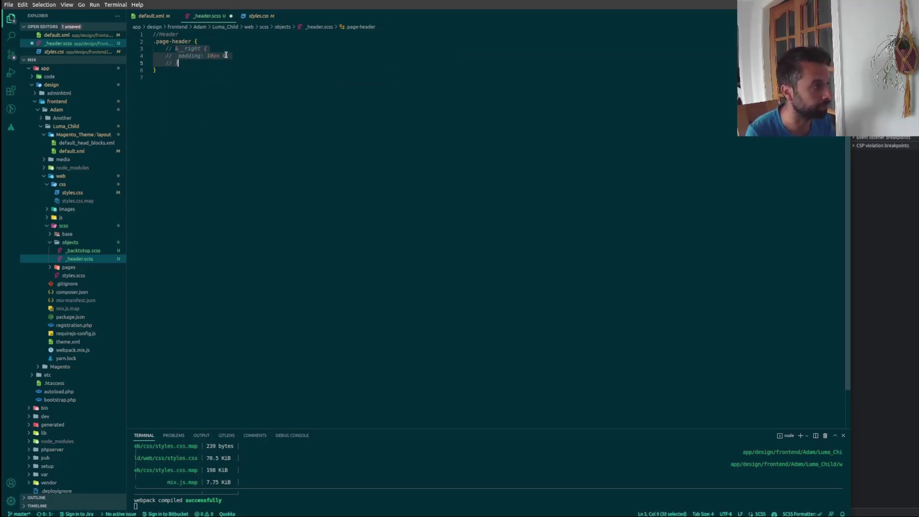
{"action": "left_click", "coordinate": [221, 43]}
{"action": "key", "text": "Return"}
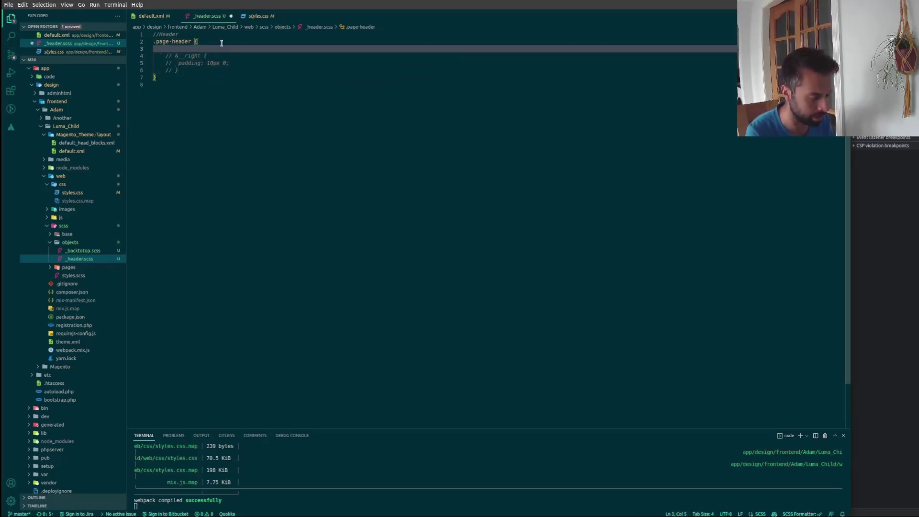
{"action": "type", "text": "padding"}
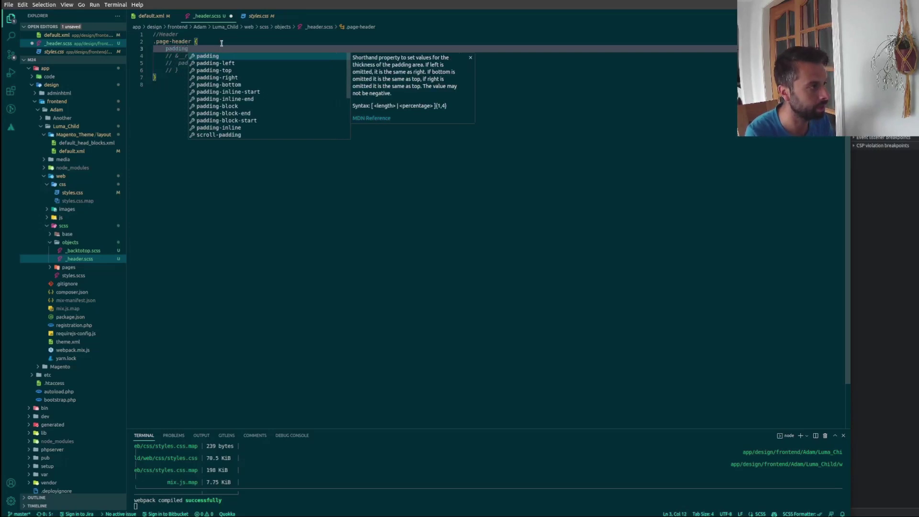
{"action": "type", "text": ": 10"}
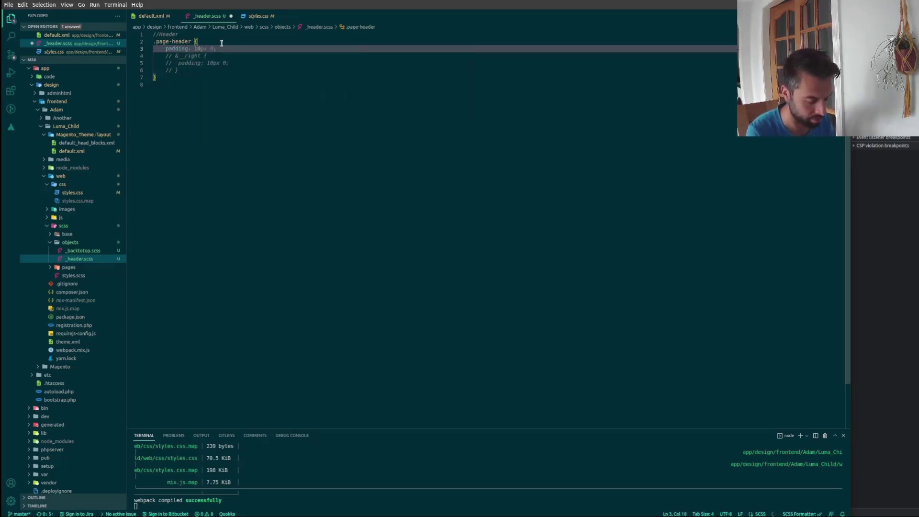
{"action": "type", "text": "px 0"}
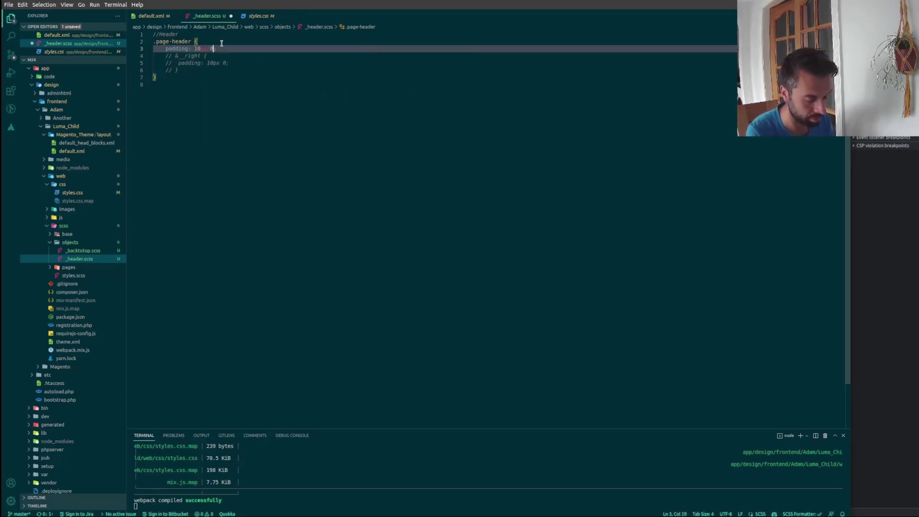
{"action": "type", "text": ";"}
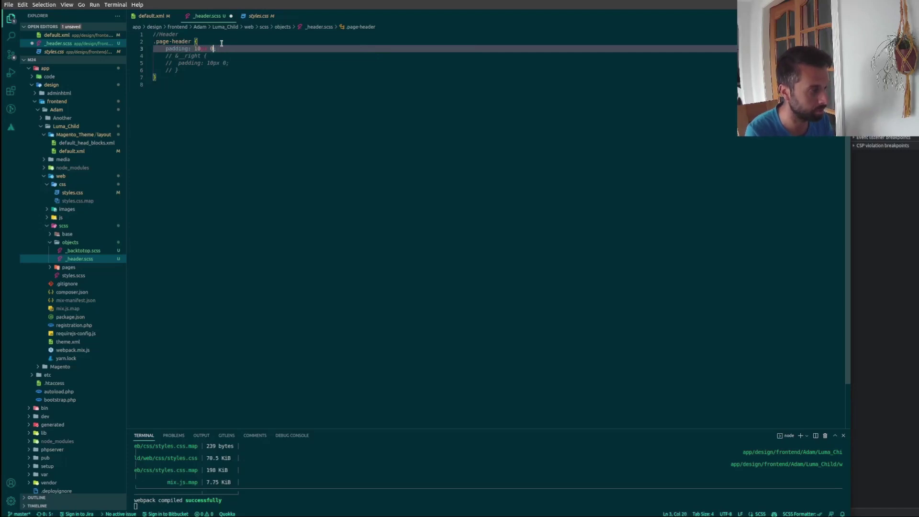
{"action": "key", "text": "ctrl+s"}
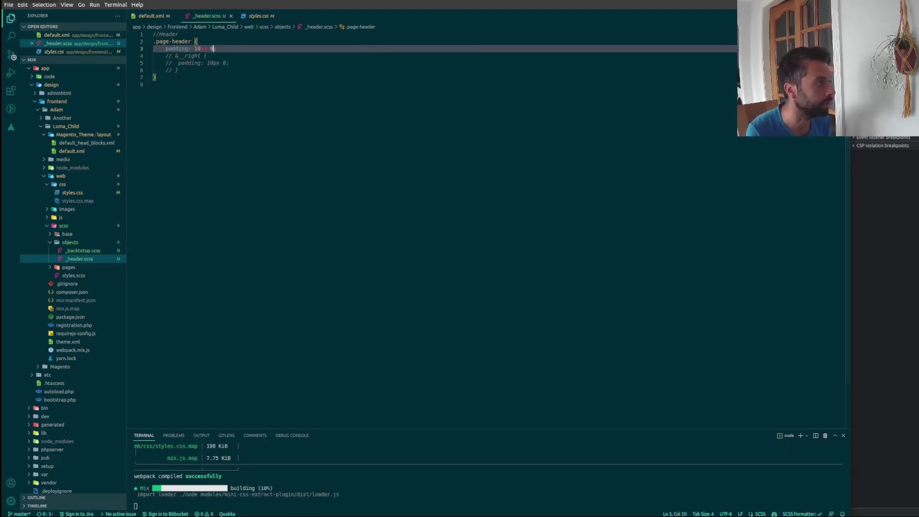
{"action": "key", "text": "alt+Tab"}
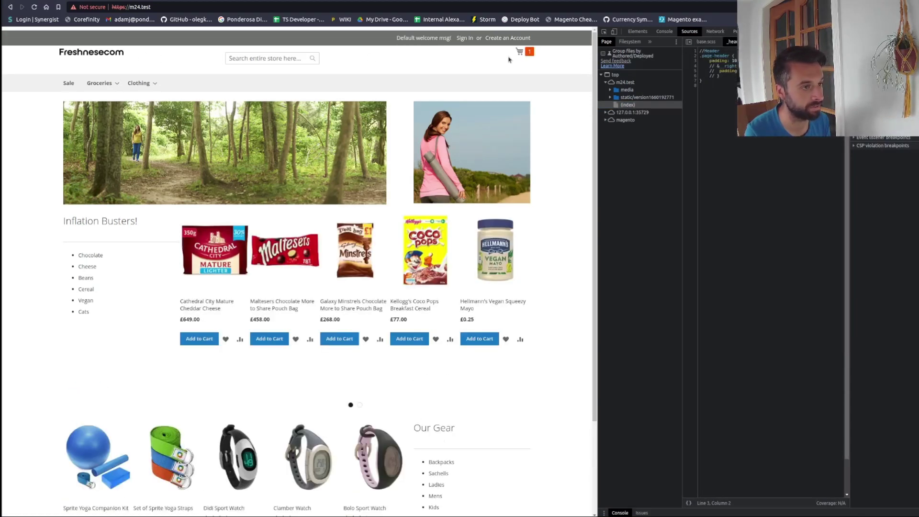
- Inspect the header's div.flex.container-1260 and review its styles without adding a property
{"action": "right_click", "coordinate": [426, 59]}
{"action": "left_click", "coordinate": [429, 146]}
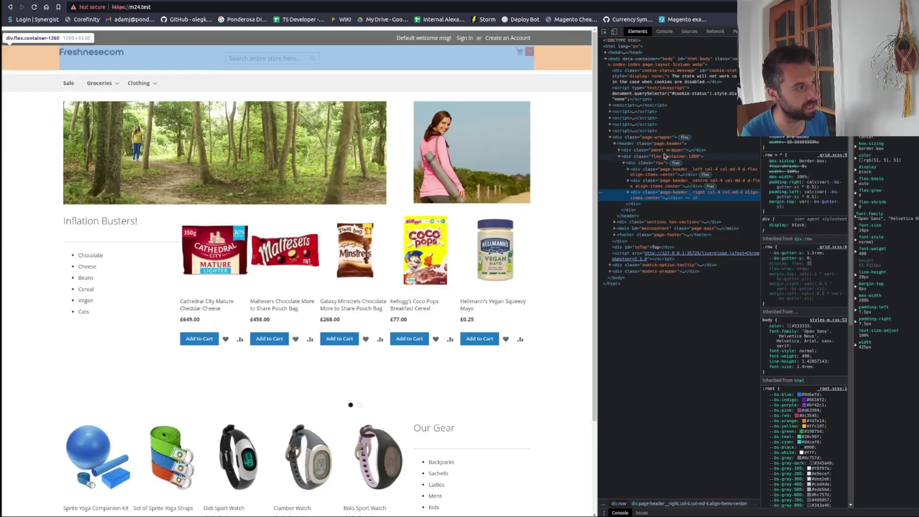
{"action": "left_click", "coordinate": [667, 157]}
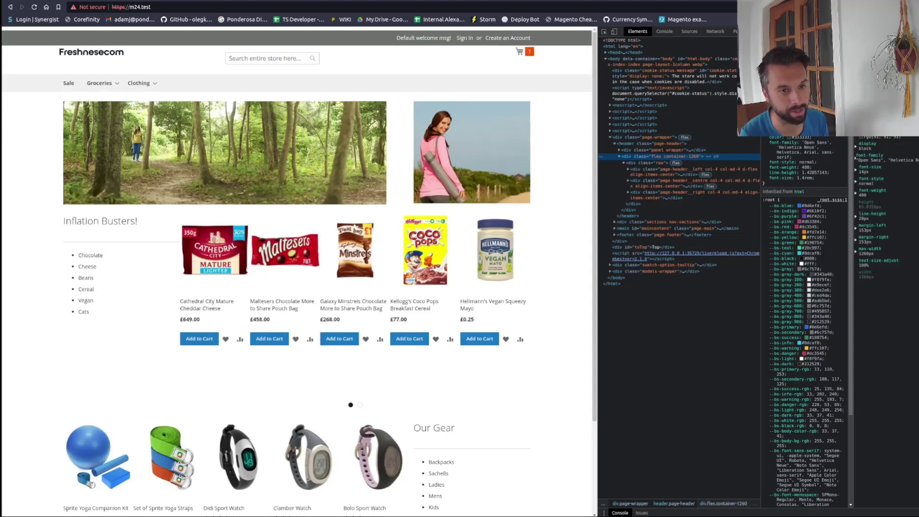
{"action": "left_click", "coordinate": [763, 182]}
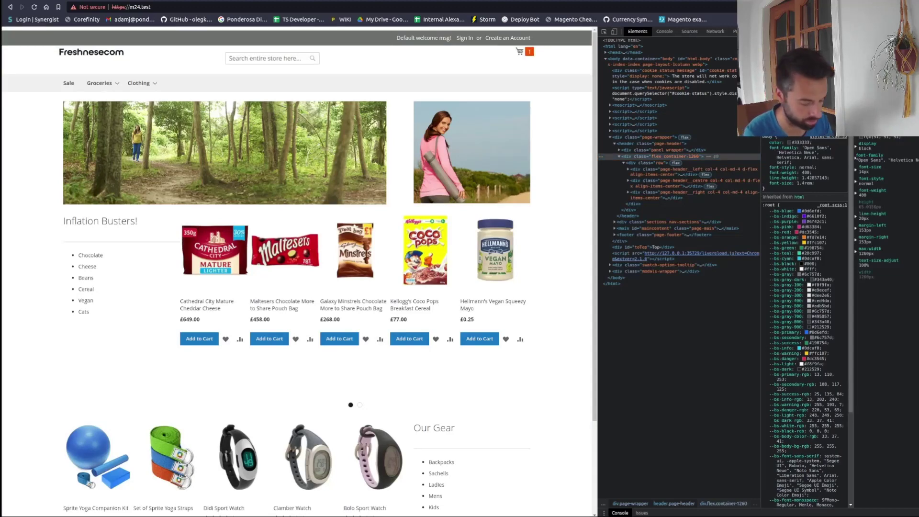
{"action": "type", "text": "pa"}
{"action": "key", "text": "Escape"}
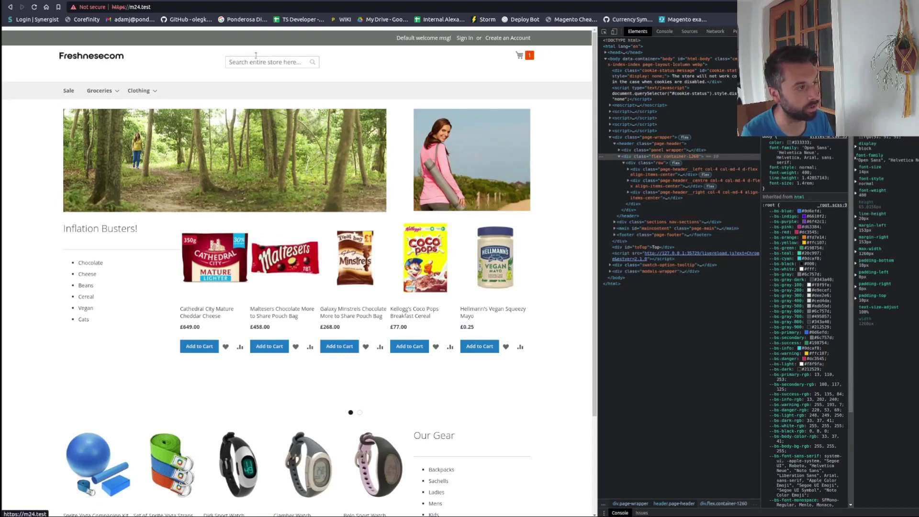
{"action": "left_click", "coordinate": [207, 70]}
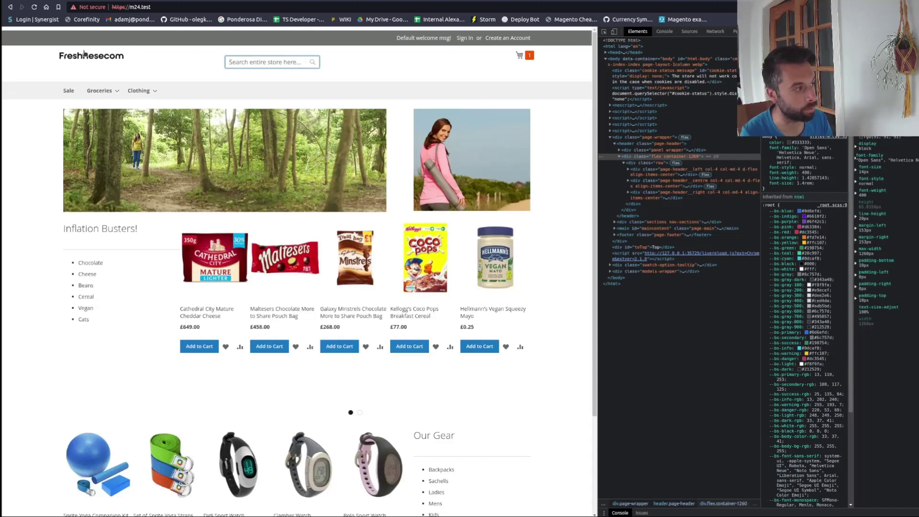
{"action": "left_click", "coordinate": [3, 44]}
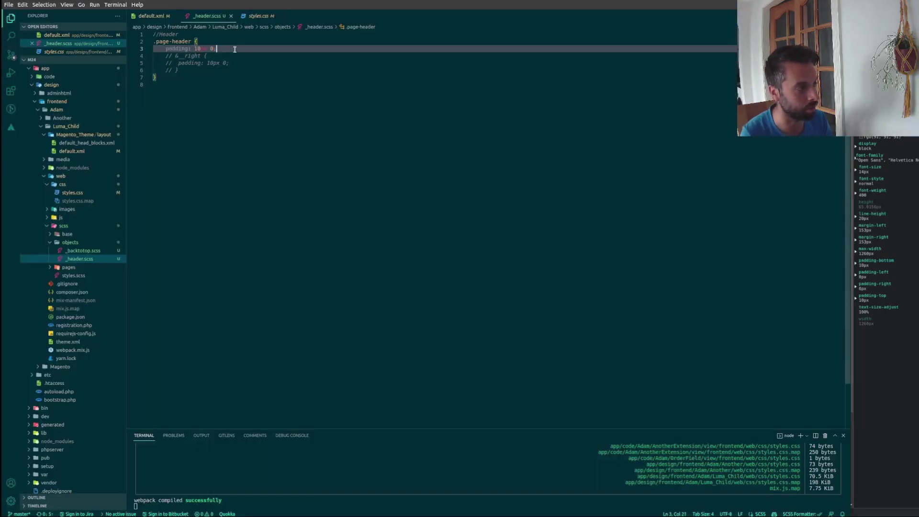
- Add page-header__container to the header.inner.container htmlClass in default.xml
{"action": "left_click_drag", "start_coordinate": [231, 49], "coordinate": [167, 49]}
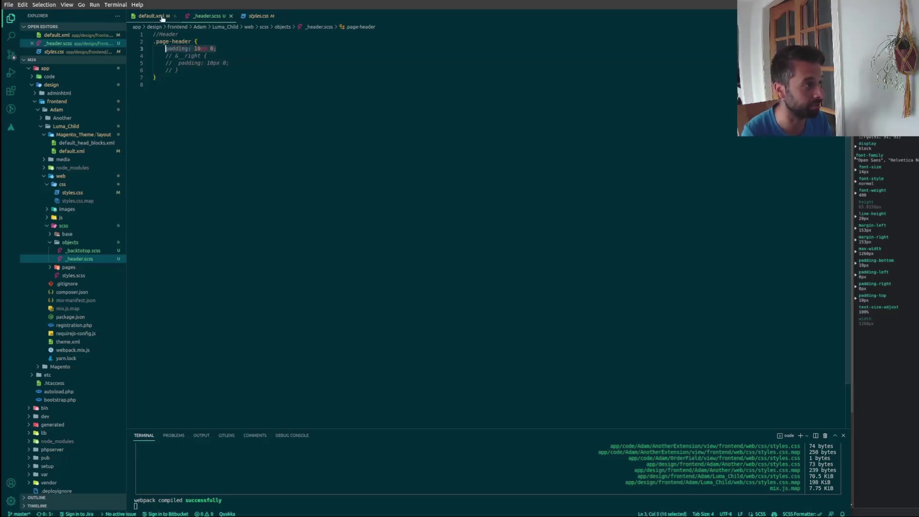
{"action": "left_click", "coordinate": [152, 16]}
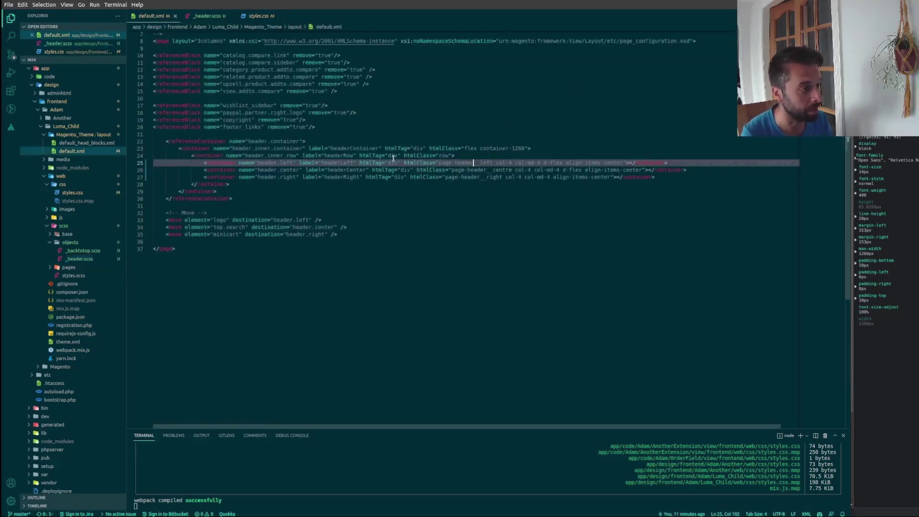
{"action": "left_click", "coordinate": [525, 148]}
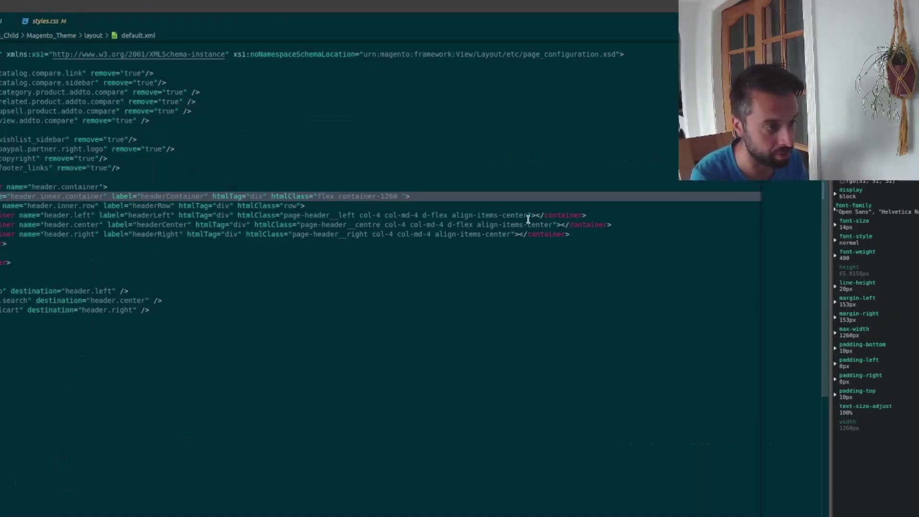
{"action": "type", "text": "page"}
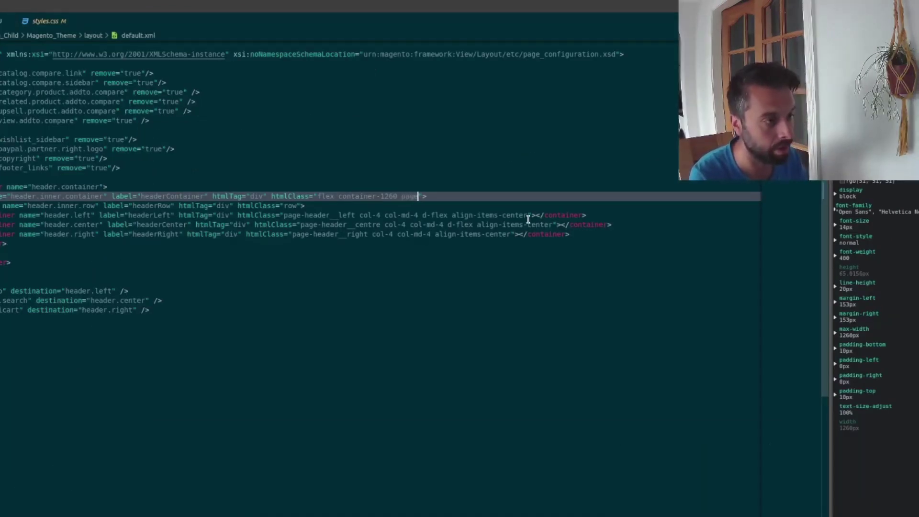
{"action": "type", "text": "-header "}
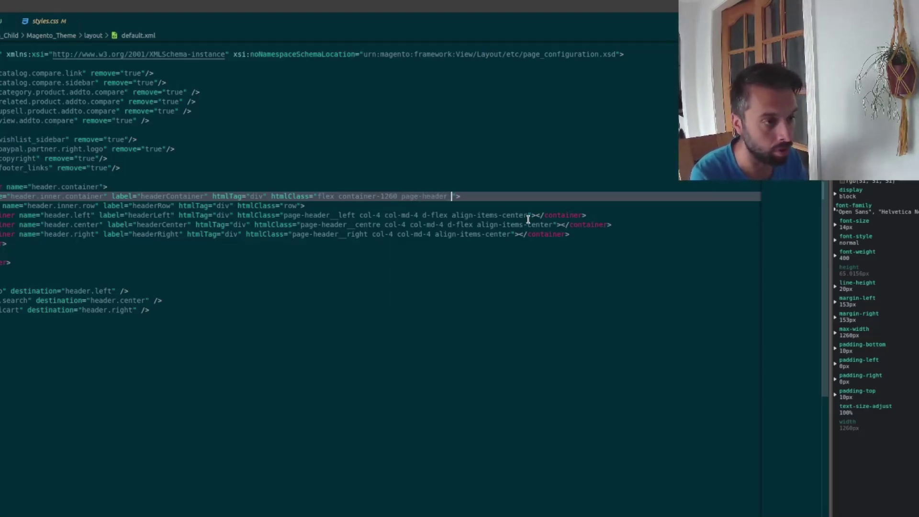
{"action": "type", "text": "__contai"}
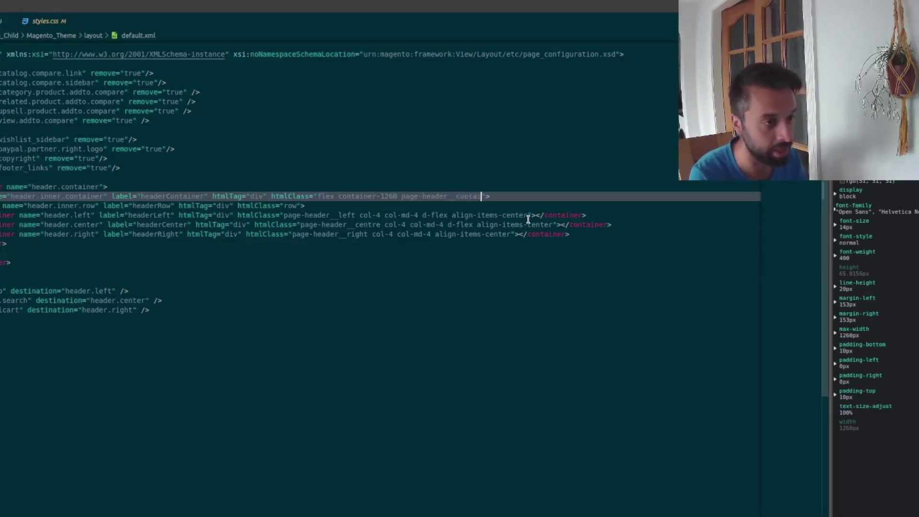
{"action": "type", "text": "ner"}
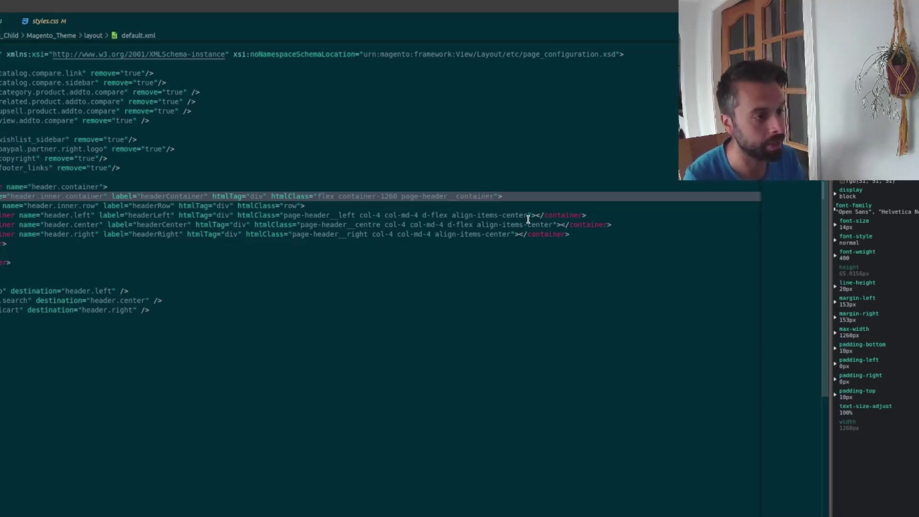
{"action": "left_click_drag", "start_coordinate": [338, 196], "coordinate": [395, 197]}
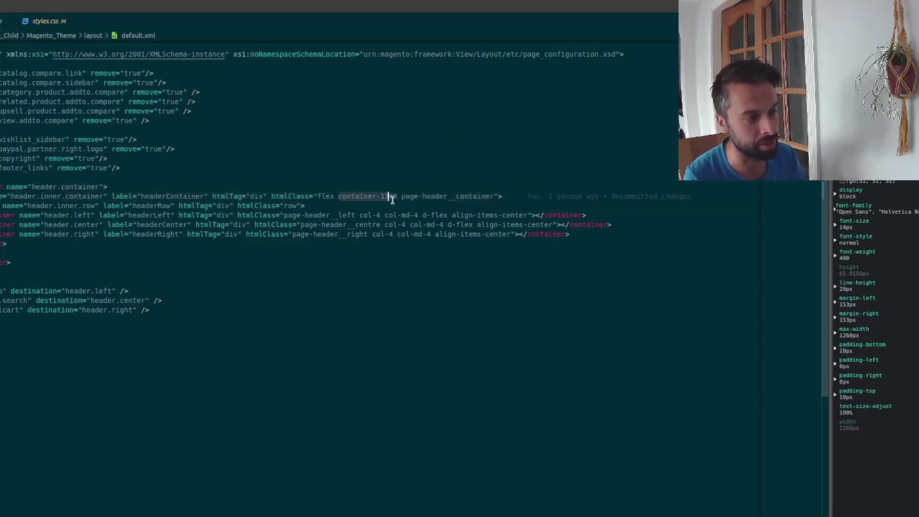
- Review the flex, container-1260 and page-header__container classes, then return to _header.scss
{"action": "double_click", "coordinate": [323, 194]}
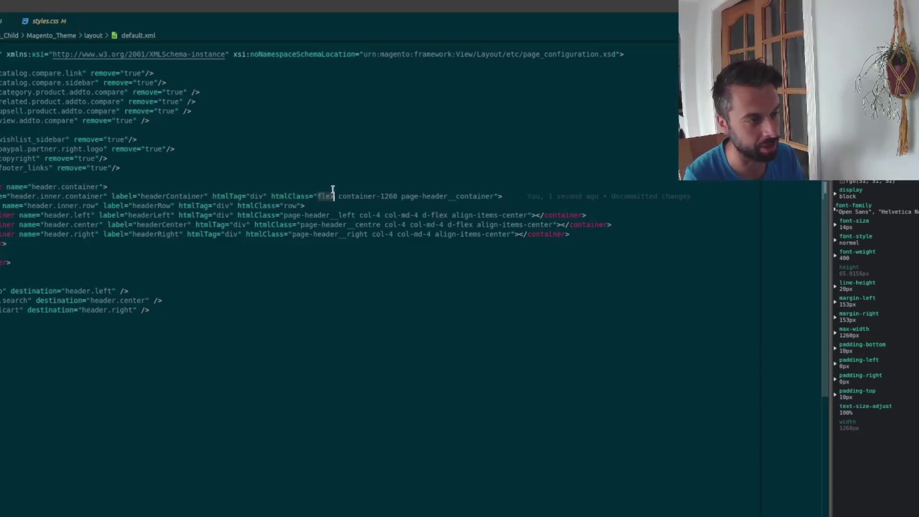
{"action": "left_click_drag", "start_coordinate": [397, 197], "coordinate": [340, 196]}
{"action": "left_click", "coordinate": [322, 196]}
{"action": "double_click", "coordinate": [323, 196]}
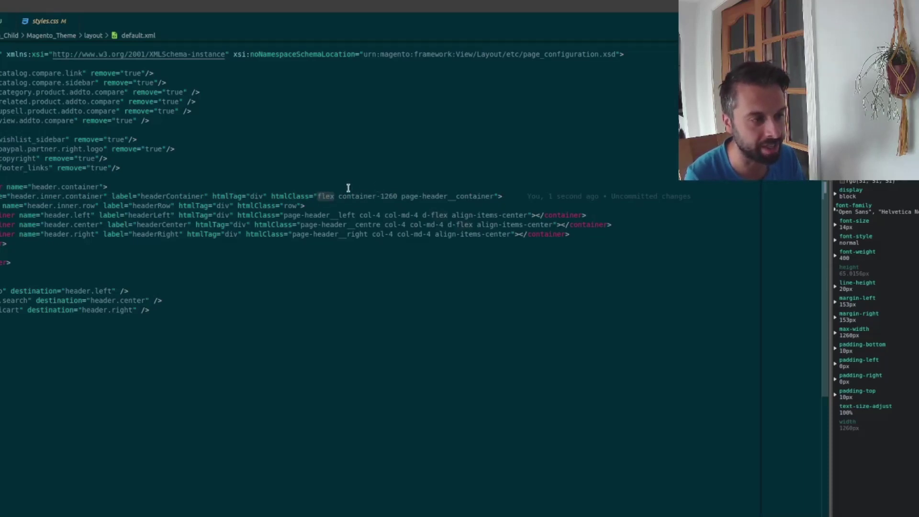
{"action": "left_click", "coordinate": [325, 195]}
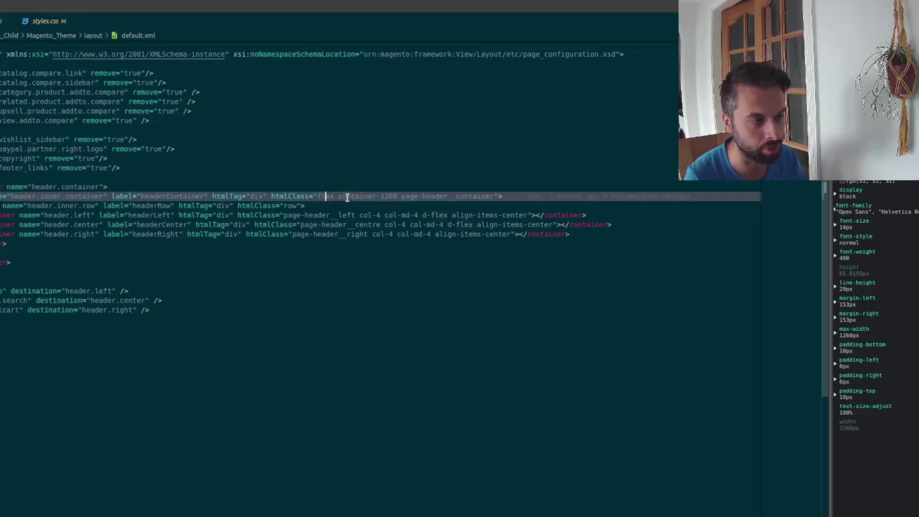
{"action": "left_click_drag", "start_coordinate": [337, 196], "coordinate": [397, 196]}
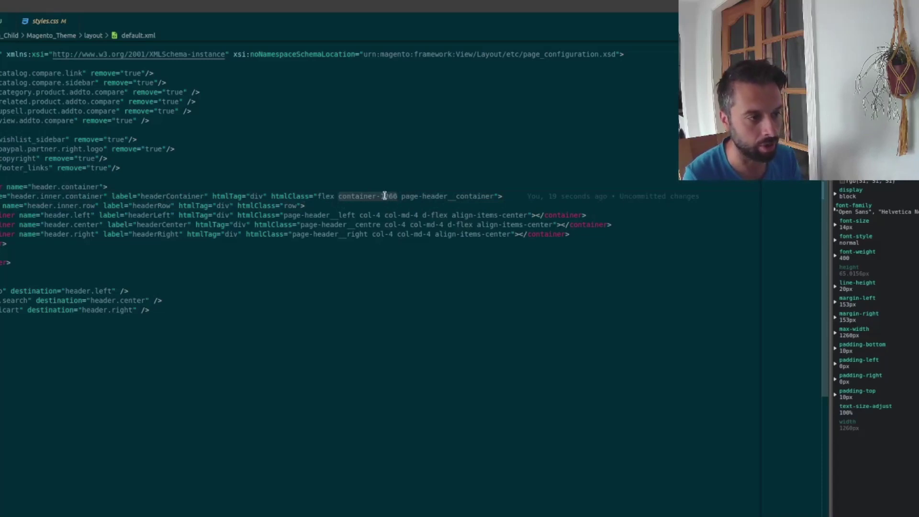
{"action": "left_click", "coordinate": [401, 196]}
{"action": "left_click_drag", "start_coordinate": [401, 196], "coordinate": [493, 196]}
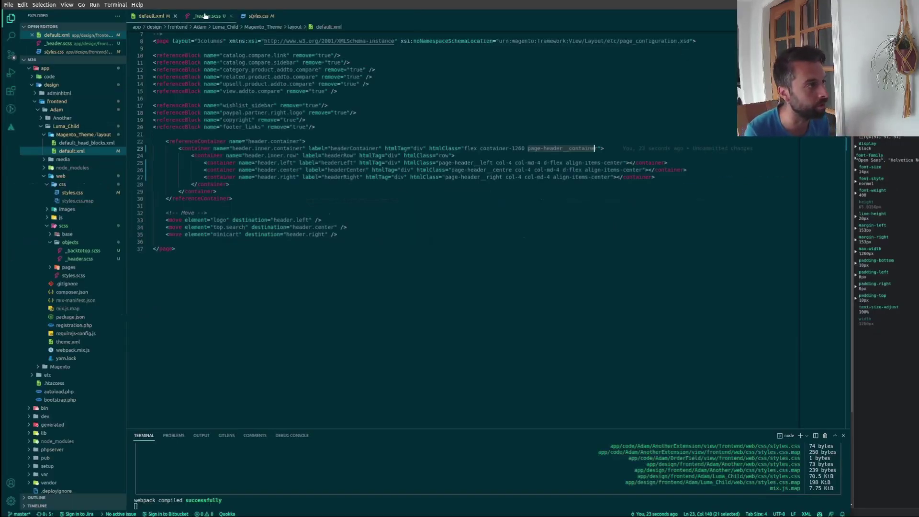
{"action": "left_click", "coordinate": [197, 16]}
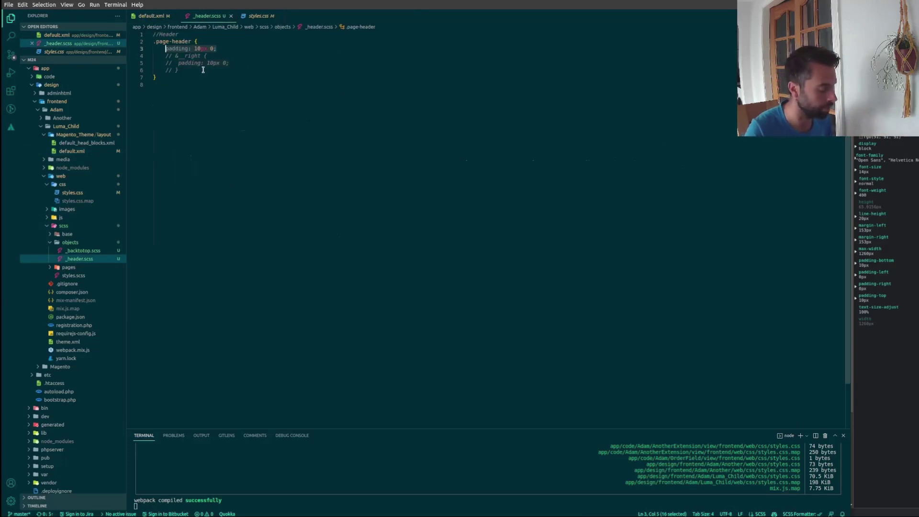
- Delete the padding line, uncomment the nested block, rename it &__container, and save
{"action": "left_click", "coordinate": [235, 49]}
{"action": "left_click_drag", "start_coordinate": [216, 49], "coordinate": [210, 49]}
{"action": "key", "text": "BackSpace"}
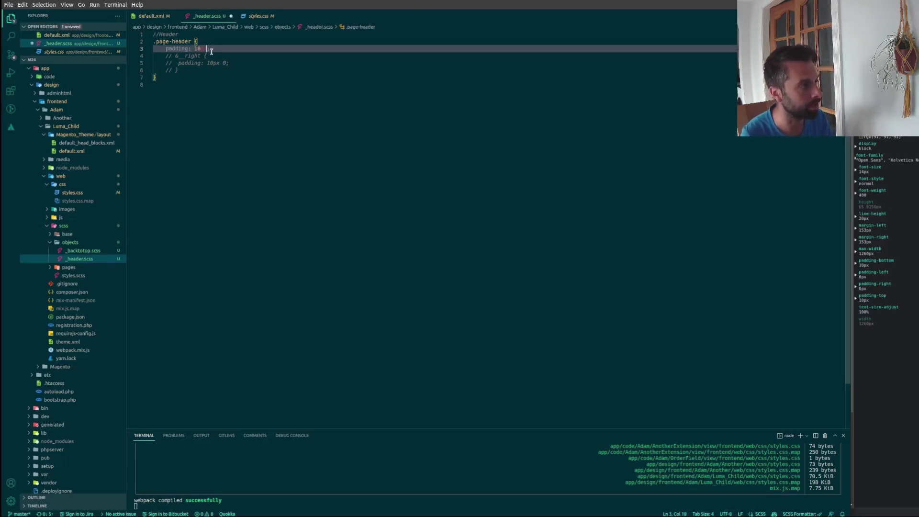
{"action": "key", "text": "BackSpace"}
{"action": "key", "text": "BackSpace"}
{"action": "key", "text": "BackSpace"}
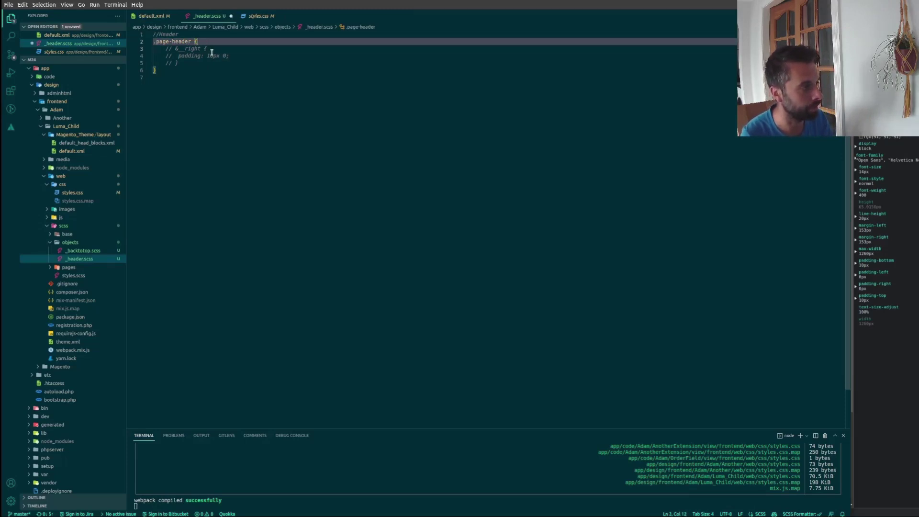
{"action": "key", "text": "shift+Down"}
{"action": "key", "text": "shift+Down"}
{"action": "key", "text": "shift+Down"}
{"action": "key", "text": "ctrl+slash"}
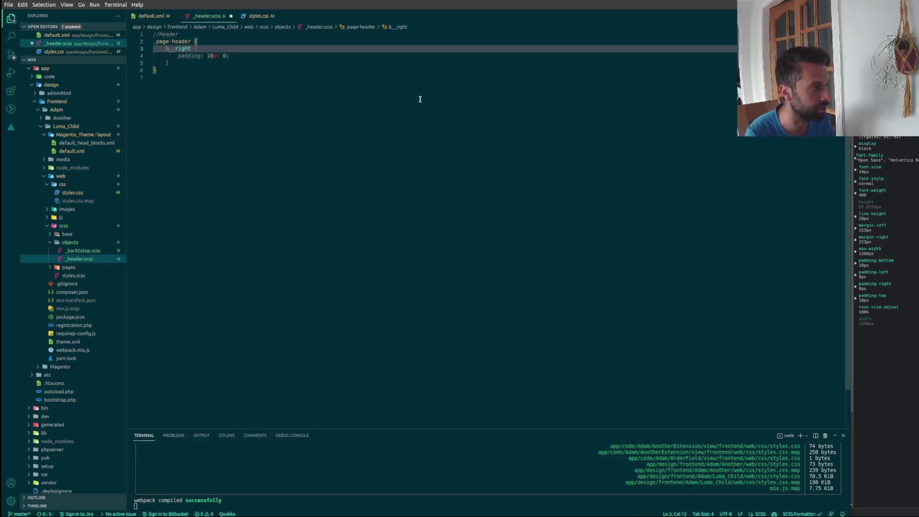
{"action": "key", "text": "BackSpace"}
{"action": "key", "text": "BackSpace"}
{"action": "key", "text": "BackSpace"}
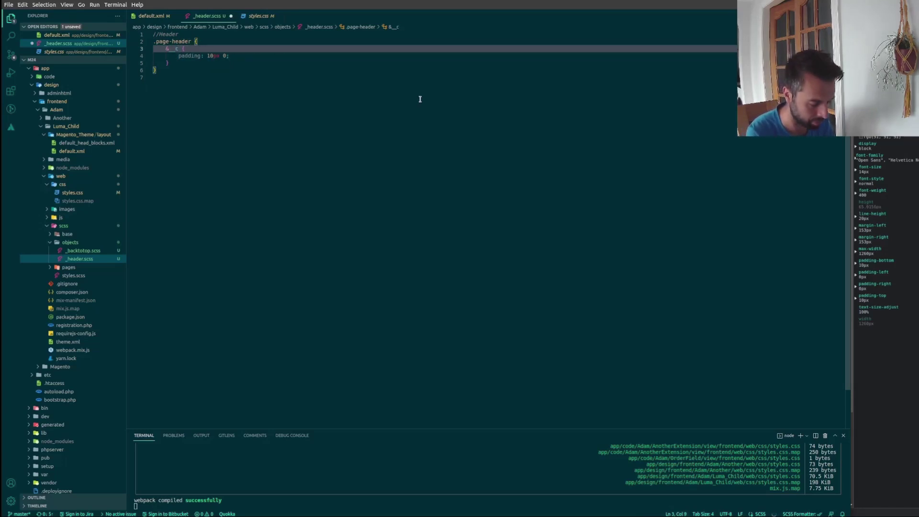
{"action": "type", "text": "cortainer"}
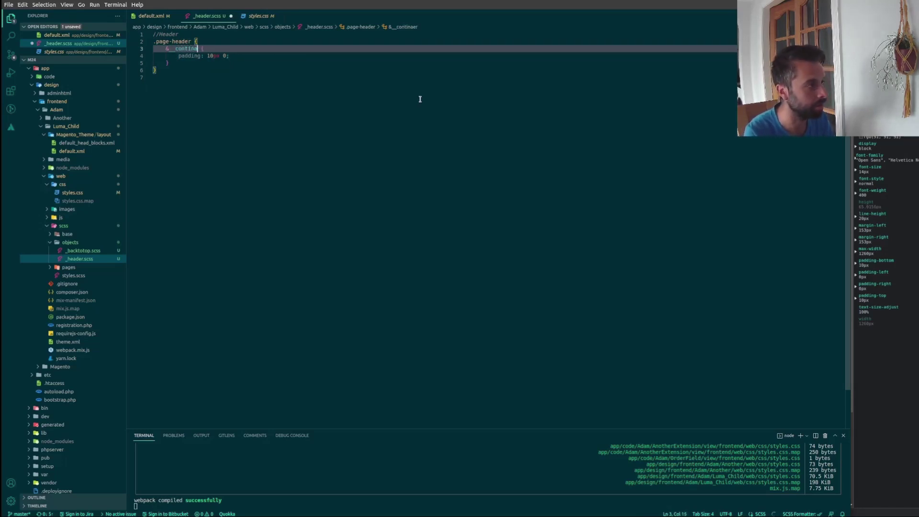
{"action": "type", "text": "ainer"}
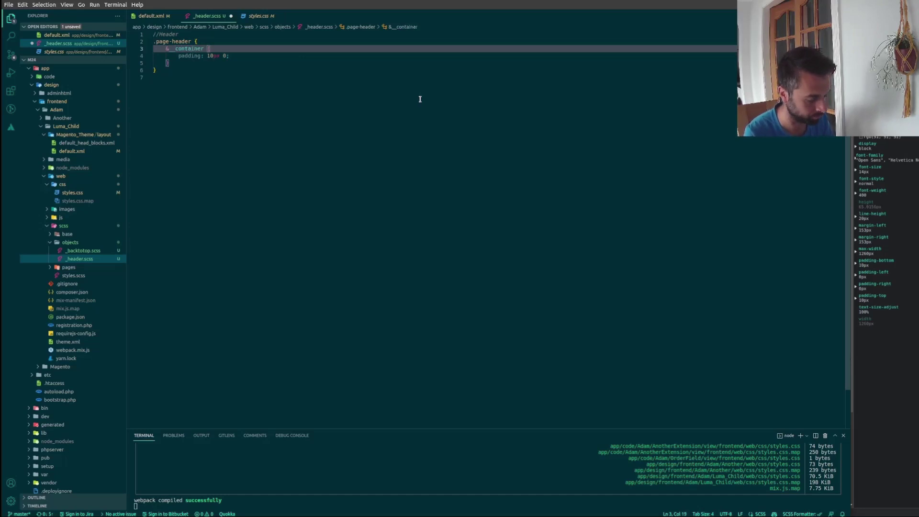
{"action": "key", "text": "ctrl+s"}
- Reload the Freshnesecom store and inspect the header's div.flex container from the logo
{"action": "key", "text": "alt+Tab"}
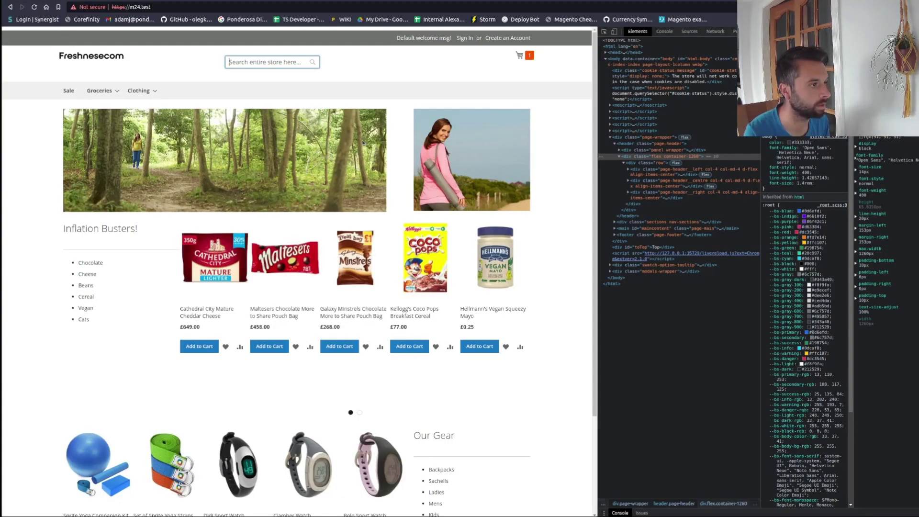
{"action": "left_click", "coordinate": [33, 7]}
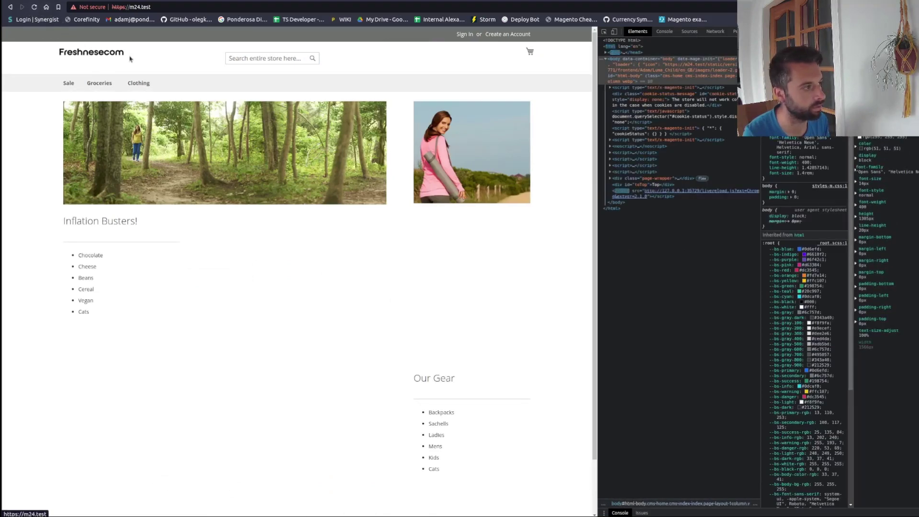
{"action": "right_click", "coordinate": [110, 49]}
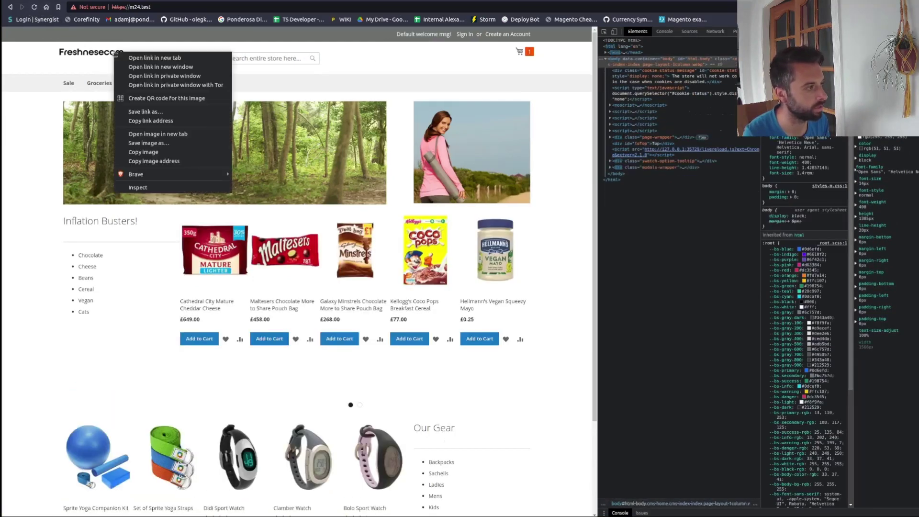
{"action": "left_click", "coordinate": [150, 188]}
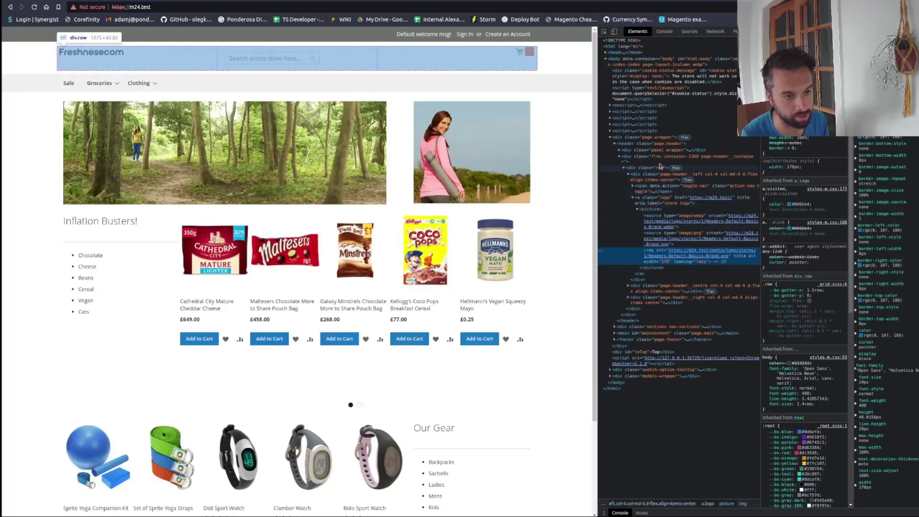
{"action": "left_click", "coordinate": [658, 158]}
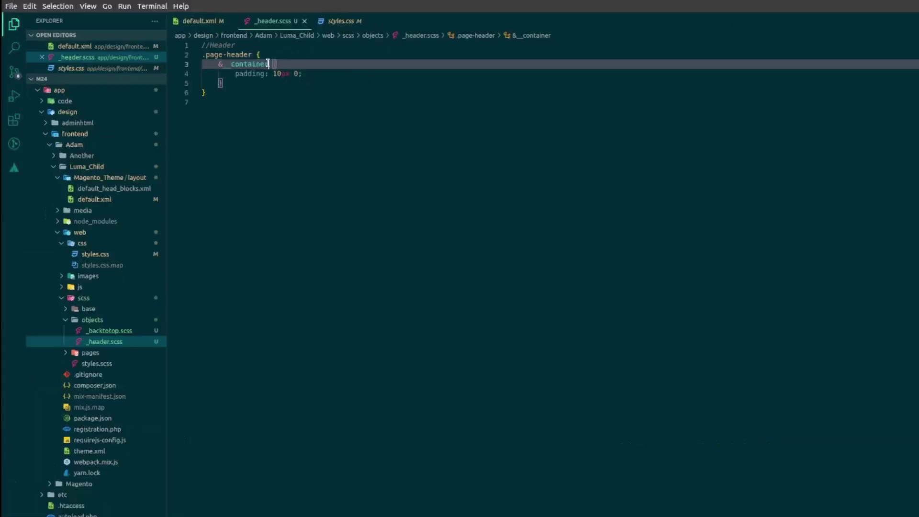
- Tidy the .page-header &__right block by deleting the suggested layout declarations
{"action": "left_click_drag", "start_coordinate": [269, 64], "coordinate": [230, 64]}
{"action": "type", "text": "rig"}
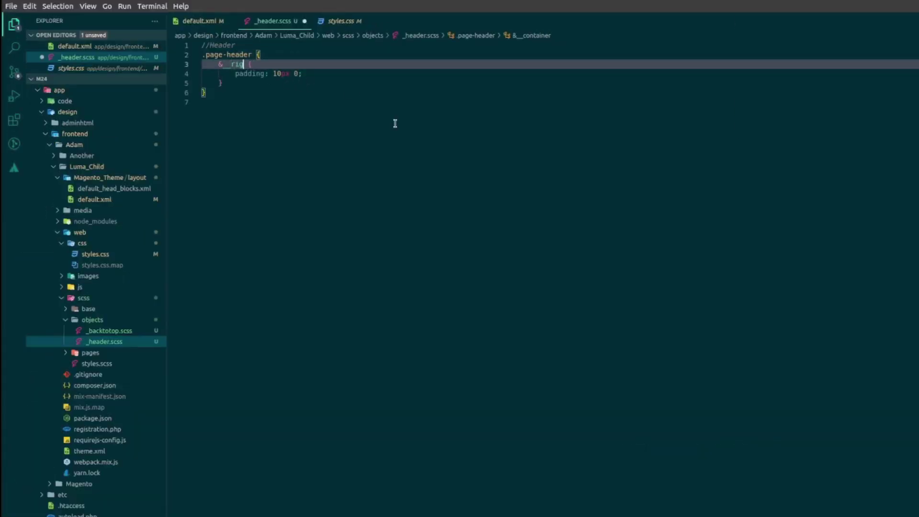
{"action": "type", "text": "ht"}
{"action": "key", "text": "Tab"}
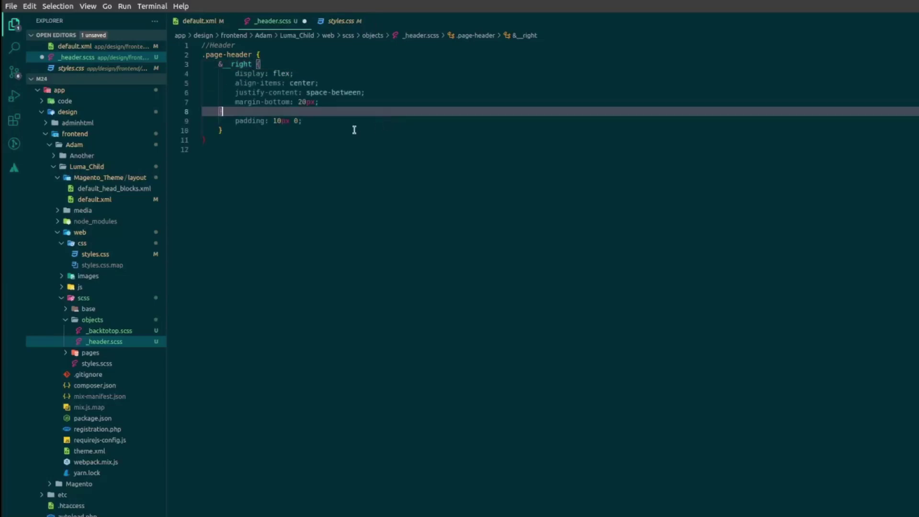
{"action": "key", "text": "Down"}
{"action": "key", "text": "Down"}
{"action": "key", "text": "Down"}
{"action": "key", "text": "Down"}
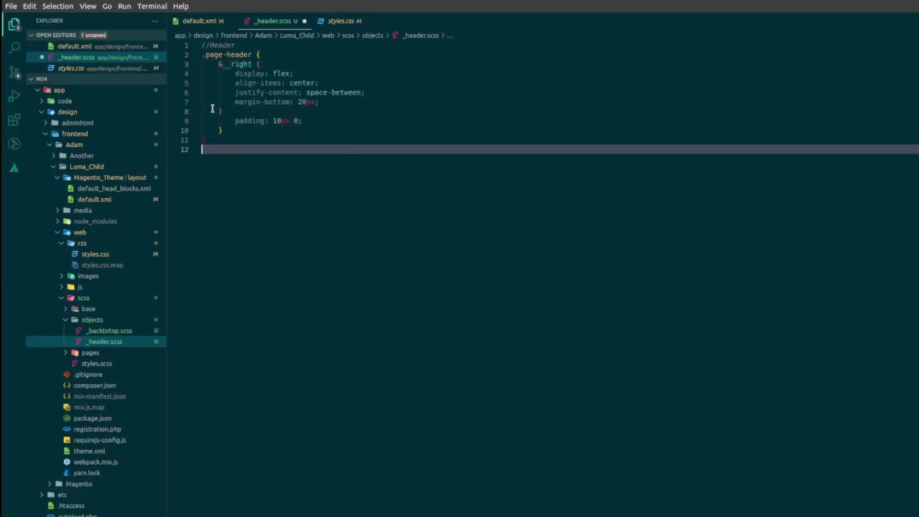
{"action": "left_click_drag", "start_coordinate": [223, 112], "coordinate": [261, 64]}
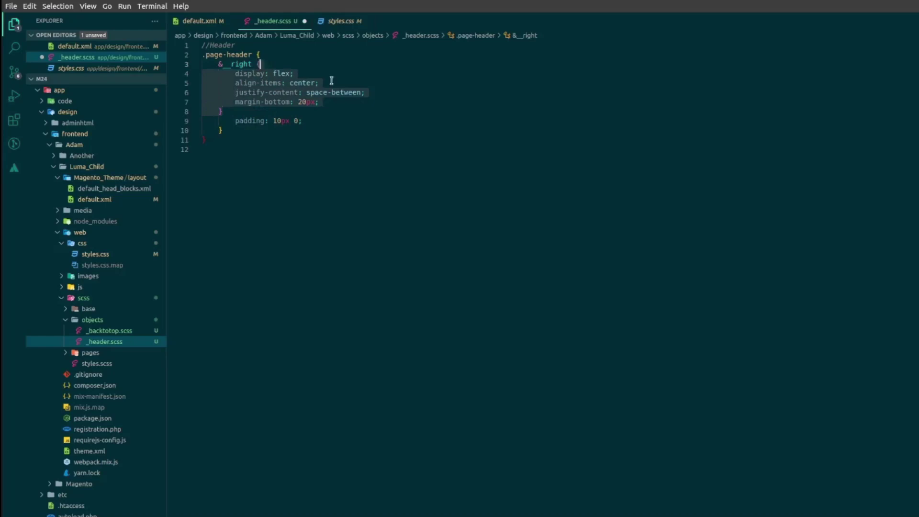
{"action": "key", "text": "BackSpace"}
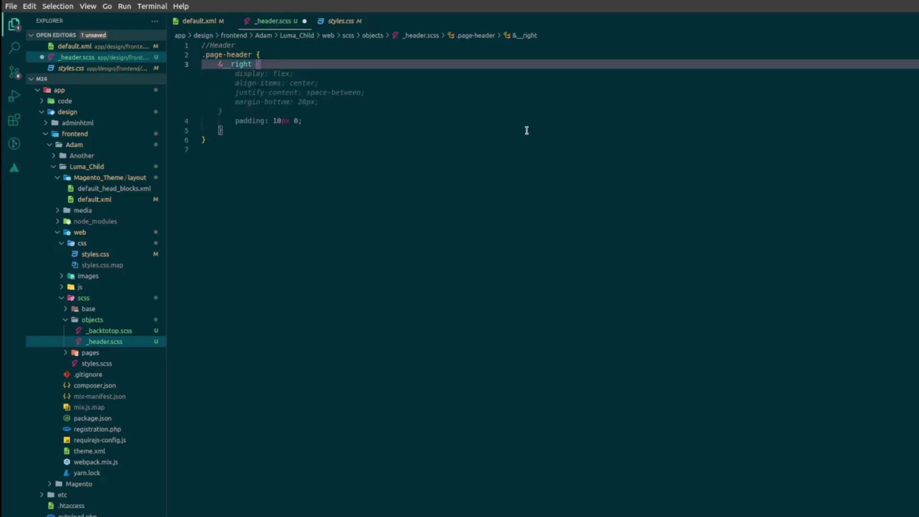
- Add a &__left block with 10px 0 padding, save, and reload the storefront
{"action": "key", "text": "Down"}
{"action": "key", "text": "Down"}
{"action": "key", "text": "Return"}
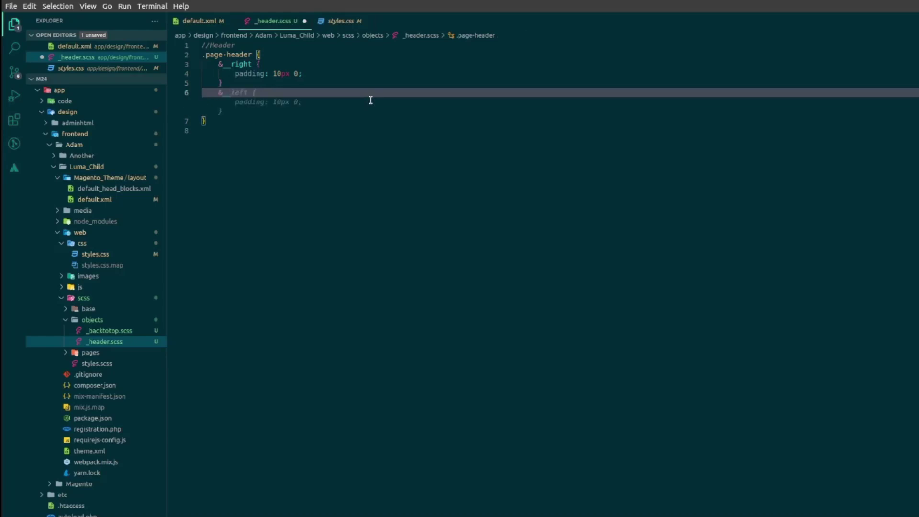
{"action": "key", "text": "Tab"}
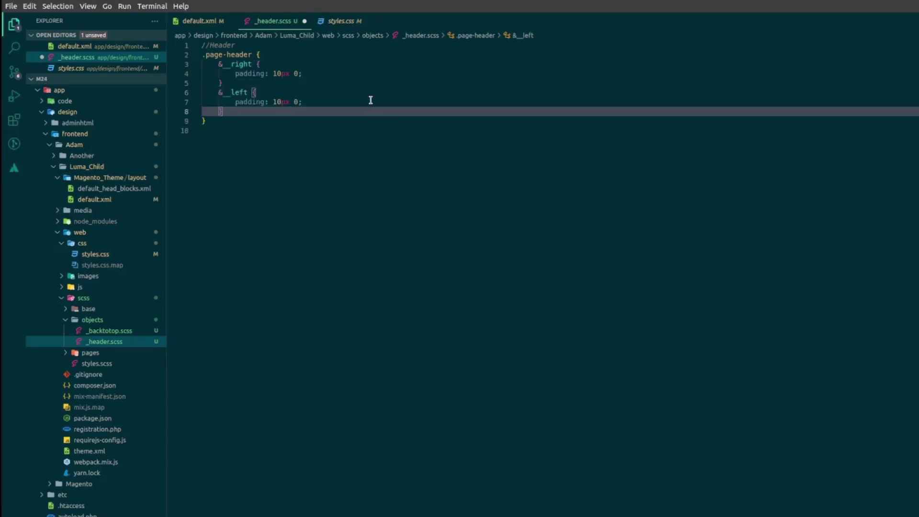
{"action": "key", "text": "ctrl+s"}
{"action": "key", "text": "ctrl+r"}
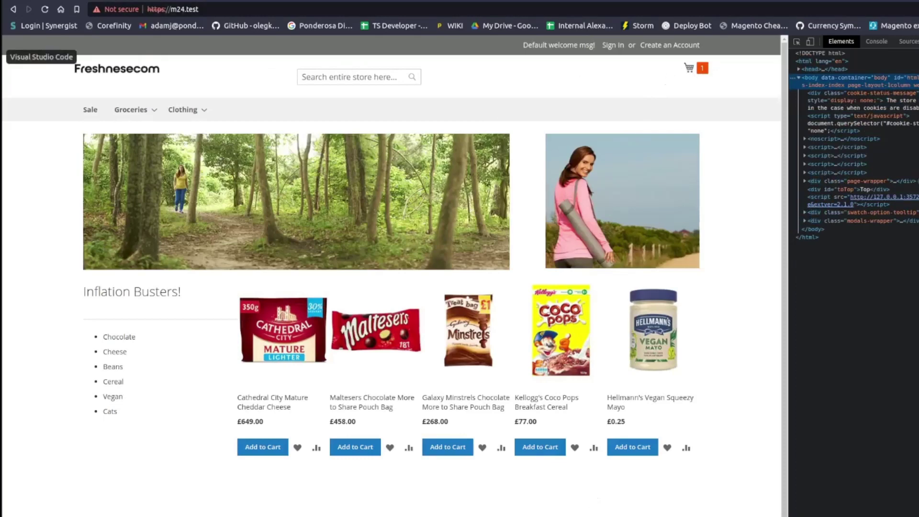
{"action": "left_click", "coordinate": [3, 57]}
- Change the &__right and &__left padding values from 10px to 20px and save
{"action": "left_click", "coordinate": [275, 73]}
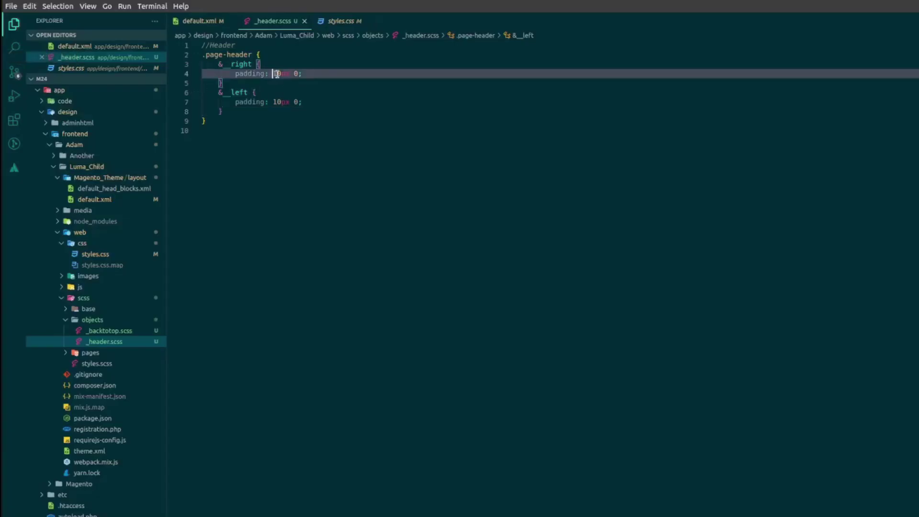
{"action": "key", "text": "BackSpace"}
{"action": "type", "text": "2"}
{"action": "key", "text": "Down"}
{"action": "key", "text": "Down"}
{"action": "key", "text": "Down"}
{"action": "key", "text": "ctrl+s"}
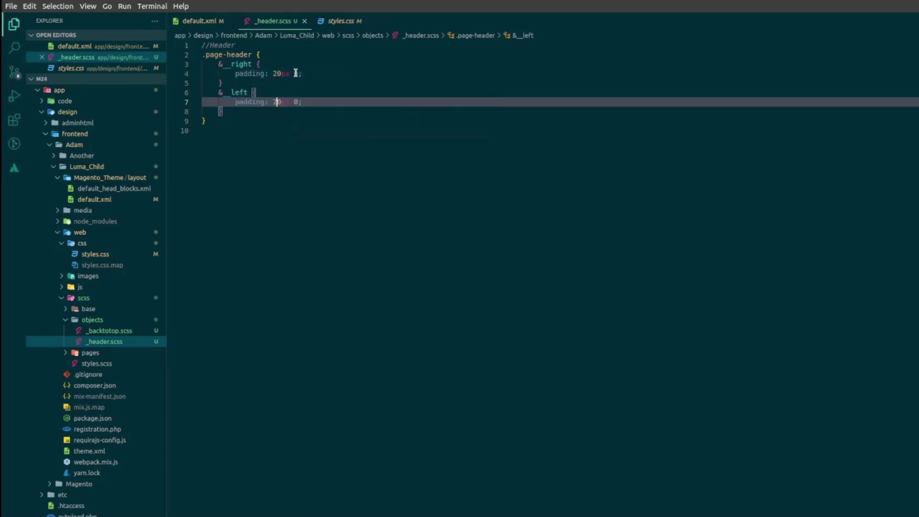
- Remove the extra 20 from the right padding, save, and reload the storefront
{"action": "left_click_drag", "start_coordinate": [295, 73], "coordinate": [275, 74]}
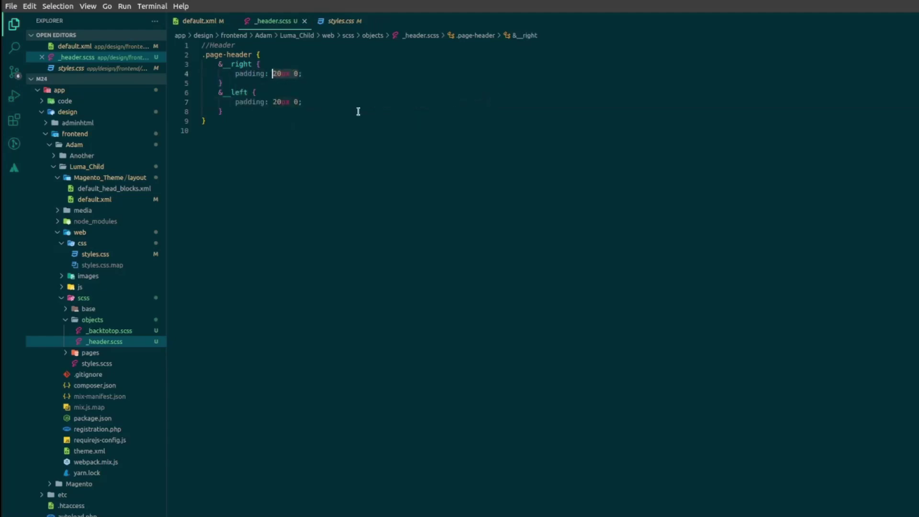
{"action": "type", "text": "tr"}
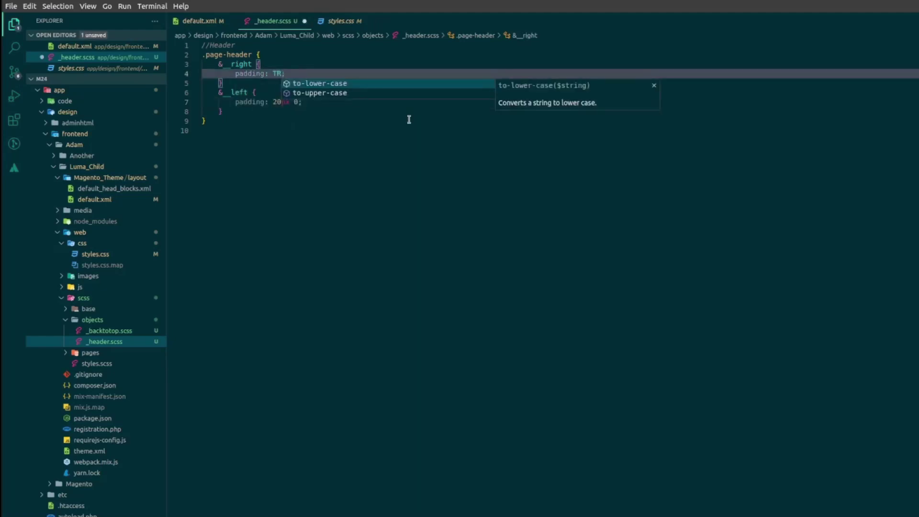
{"action": "type", "text": "BL"}
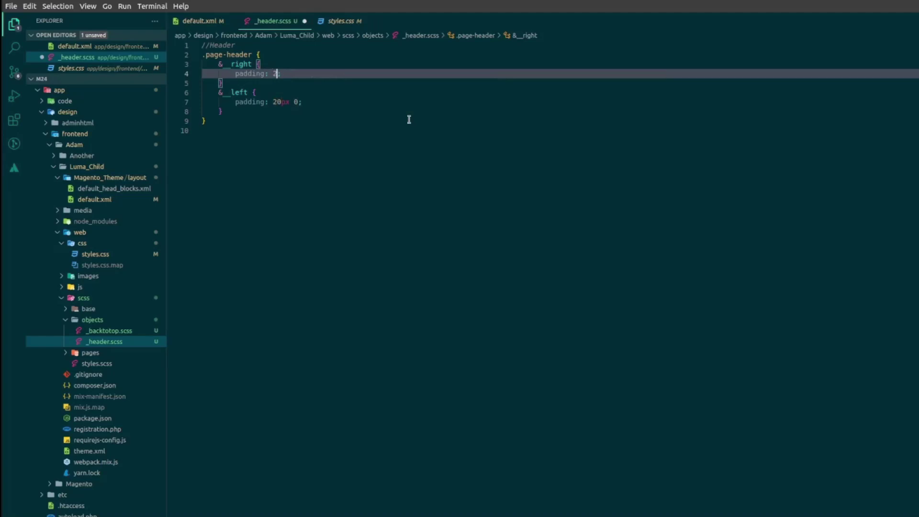
{"action": "type", "text": "p"}
{"action": "type", "text": "20"}
{"action": "key", "text": "ctrl+d"}
{"action": "key", "text": "BackSpace"}
{"action": "key", "text": "BackSpace"}
{"action": "key", "text": "ctrl+s"}
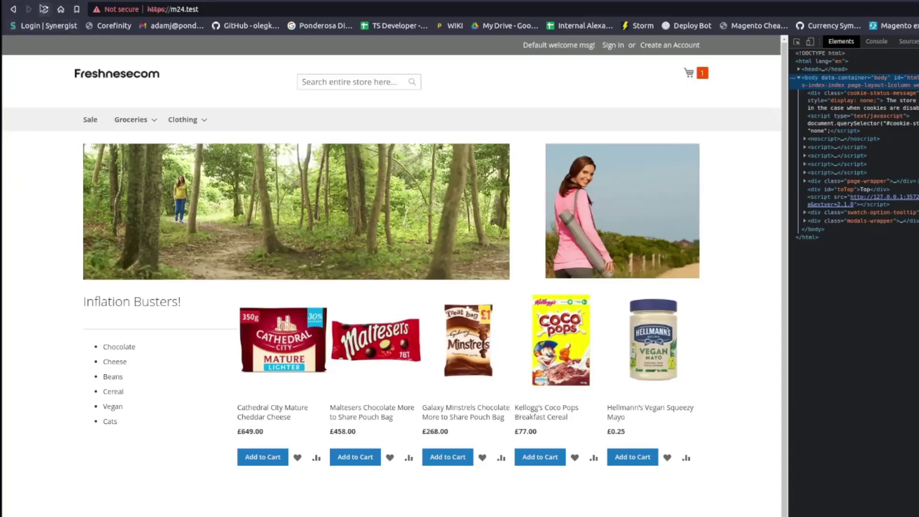
{"action": "left_click", "coordinate": [3, 57]}
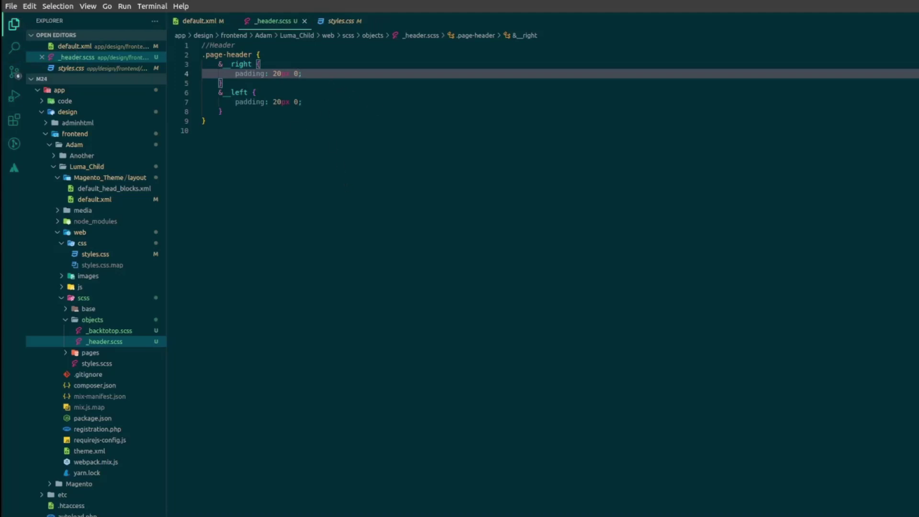
{"action": "key", "text": "alt+Tab"}
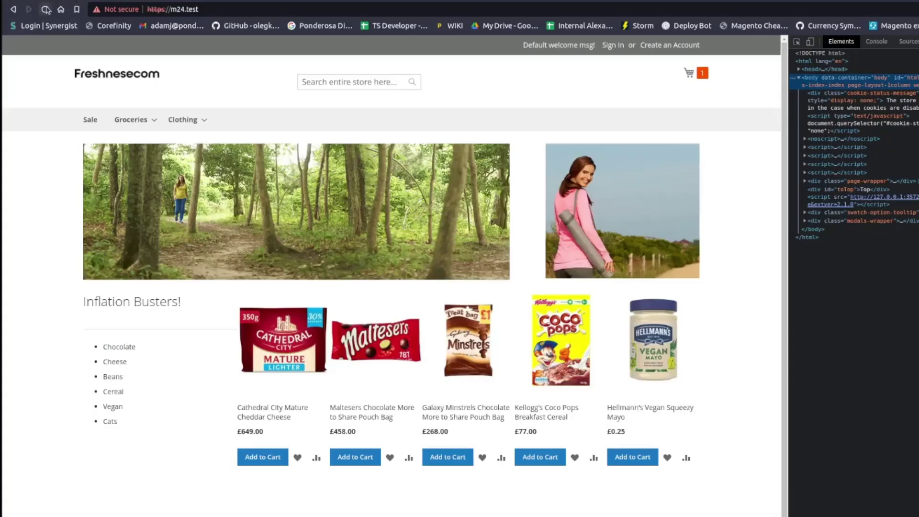
{"action": "left_click", "coordinate": [46, 8]}
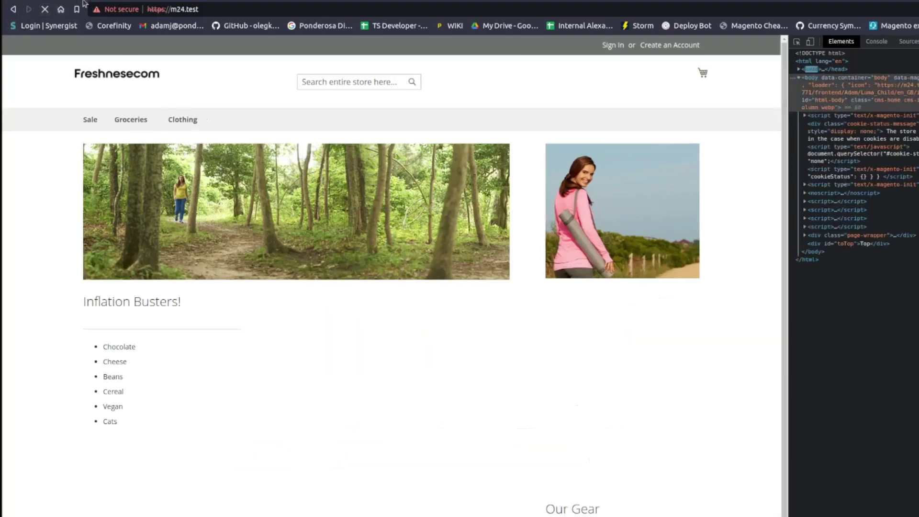
{"action": "key", "text": "alt+Tab"}
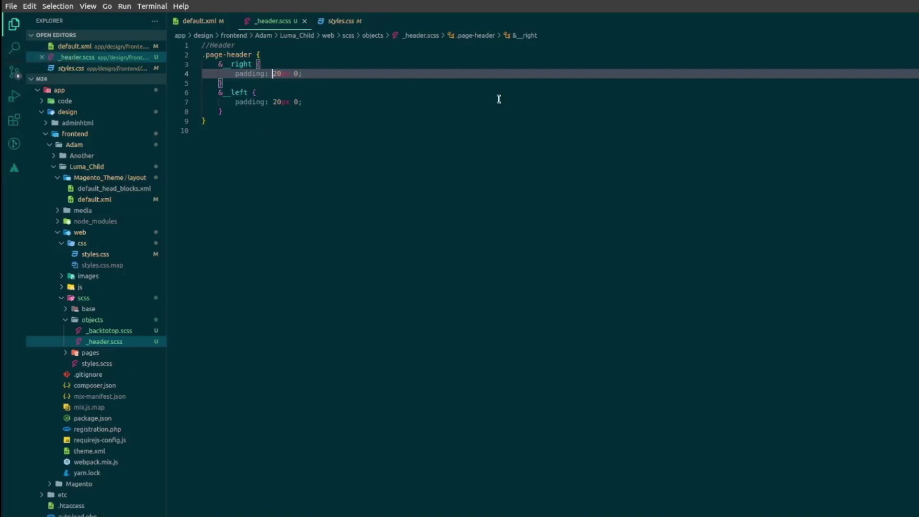
- Turn both right and left rules into padding-top: 20px, save, and reload the storefront
{"action": "key", "text": "Left"}
{"action": "key", "text": "Left"}
{"action": "type", "text": "-top"}
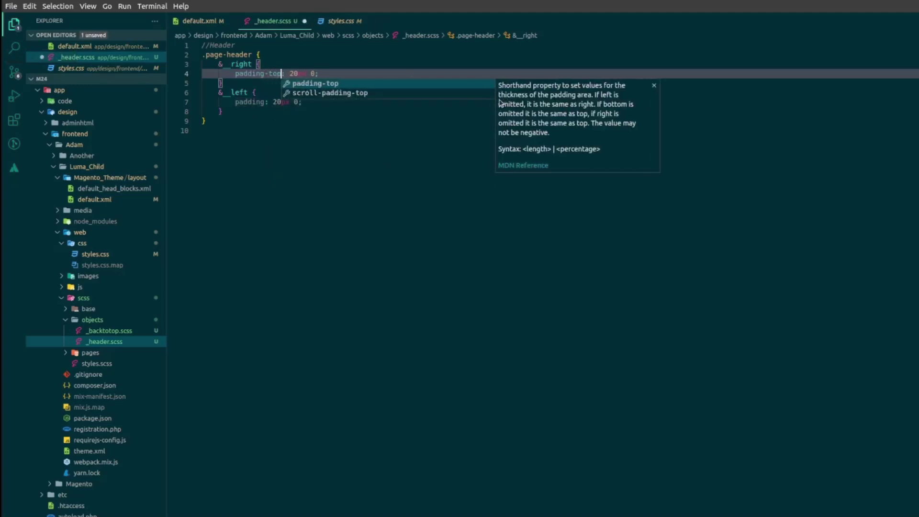
{"action": "key", "text": "Right"}
{"action": "key", "text": "Right"}
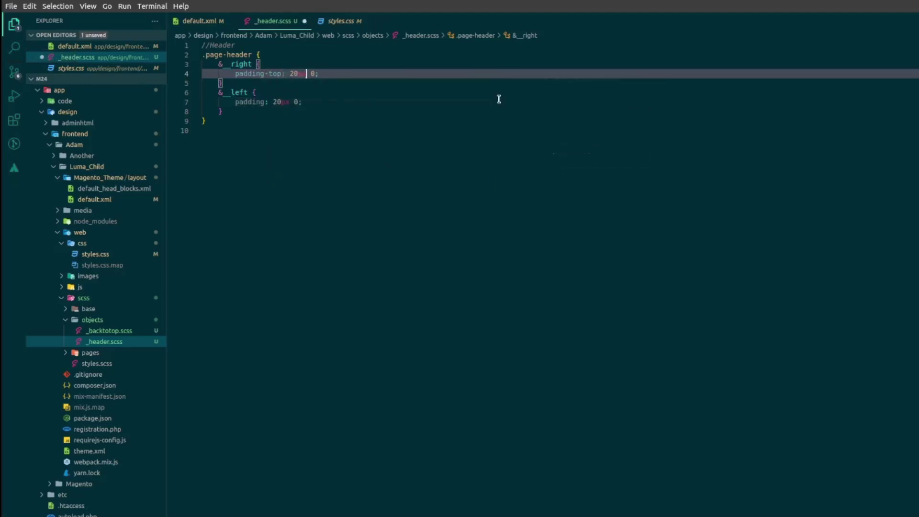
{"action": "key", "text": "BackSpace"}
{"action": "key", "text": "BackSpace"}
{"action": "key", "text": "Down"}
{"action": "key", "text": "Down"}
{"action": "key", "text": "Down"}
{"action": "key", "text": "BackSpace"}
{"action": "key", "text": "BackSpace"}
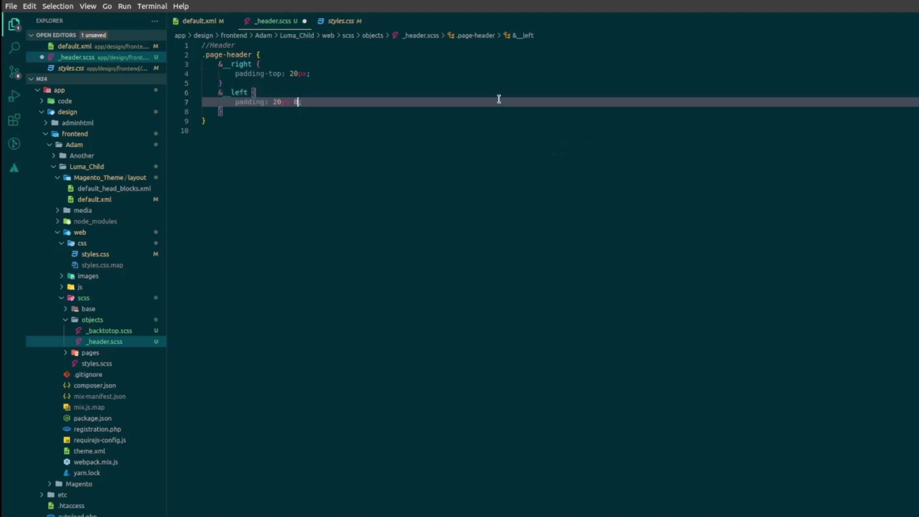
{"action": "key", "text": "BackSpace"}
{"action": "type", "text": "-top"}
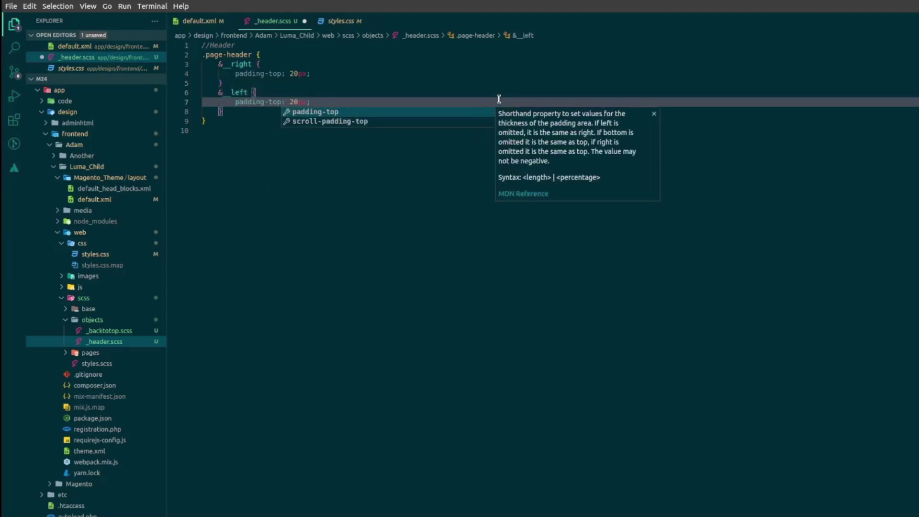
{"action": "key", "text": "ctrl+s"}
{"action": "key", "text": "alt+Tab"}
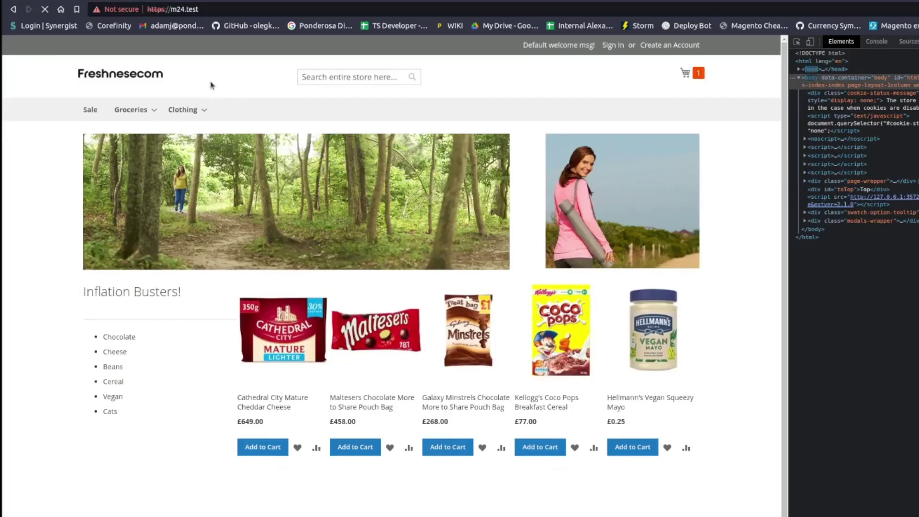
{"action": "key", "text": "ctrl+r"}
- Review the .page-header block, collapse the Adam folder, and switch to the DevTools storefront
{"action": "key", "text": "alt+Tab"}
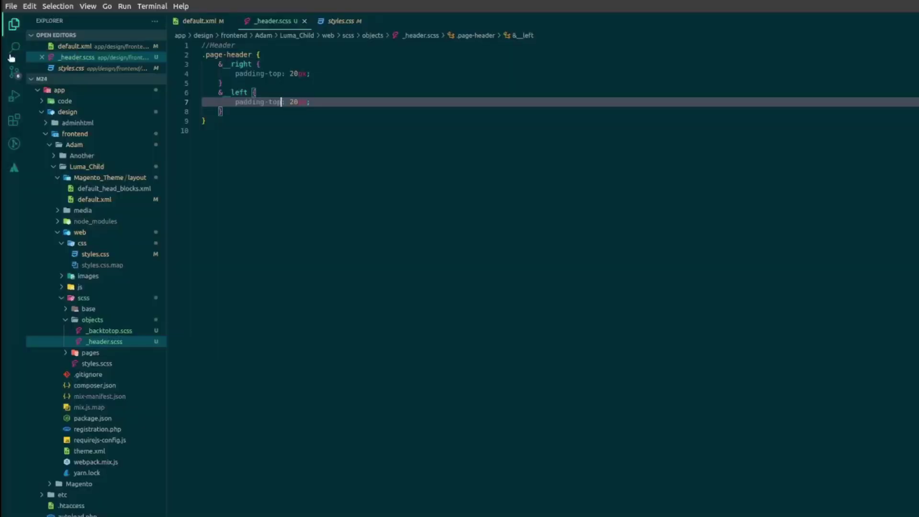
{"action": "left_click_drag", "start_coordinate": [230, 122], "coordinate": [203, 55]}
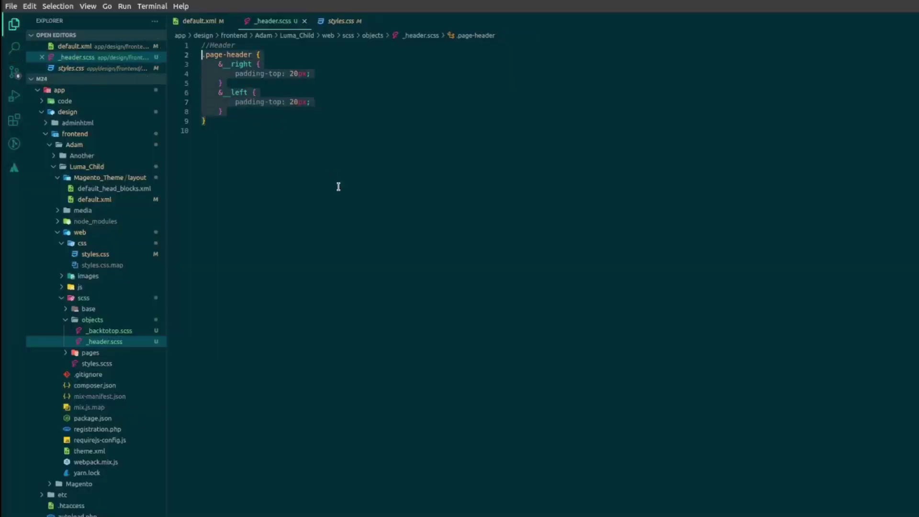
{"action": "left_click", "coordinate": [357, 191]}
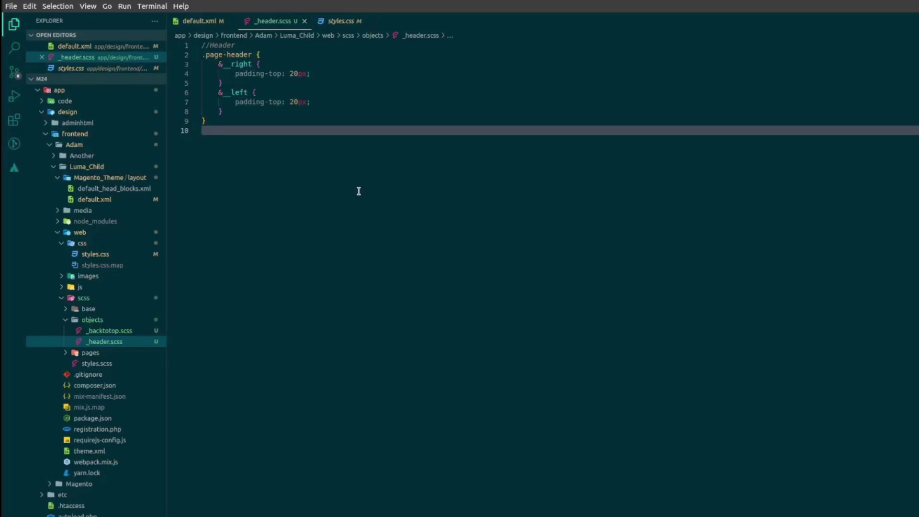
{"action": "left_click", "coordinate": [101, 146]}
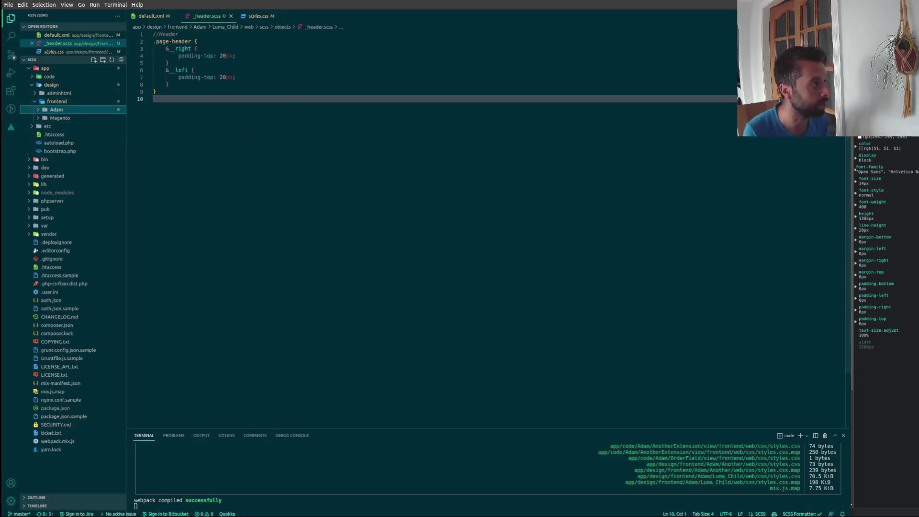
{"action": "key", "text": "alt+Tab"}
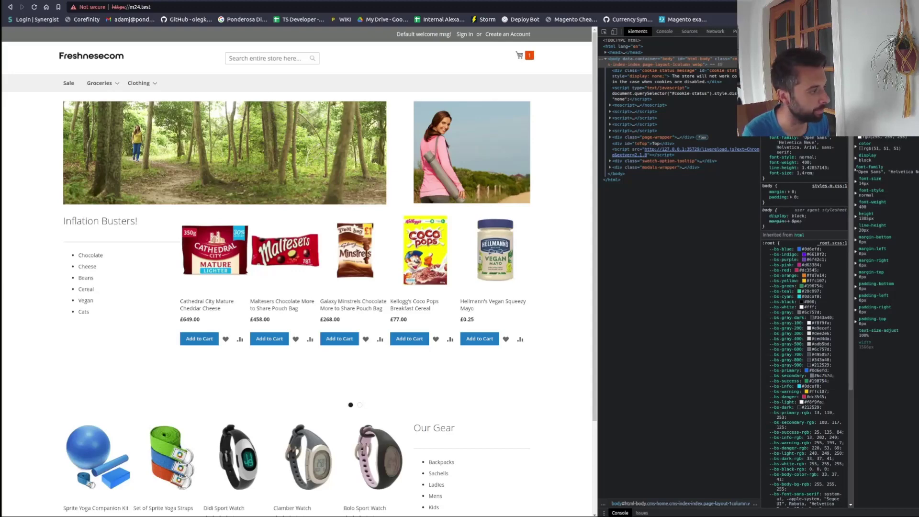
- Compare with the Freshnesecom design, then inspect div.panel.wrapper and div.panel.header in DevTools
{"action": "left_click", "coordinate": [1, 269]}
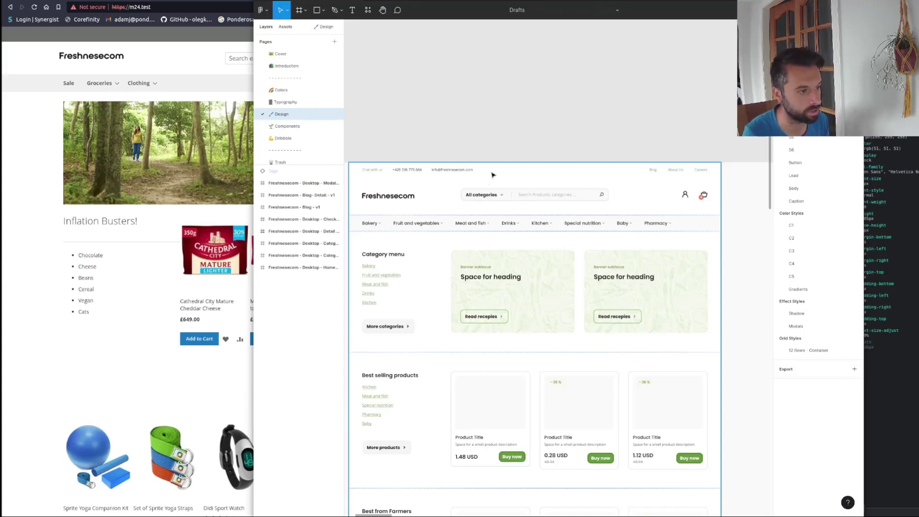
{"action": "left_click", "coordinate": [133, 64]}
{"action": "right_click", "coordinate": [162, 33]}
{"action": "left_click", "coordinate": [232, 128]}
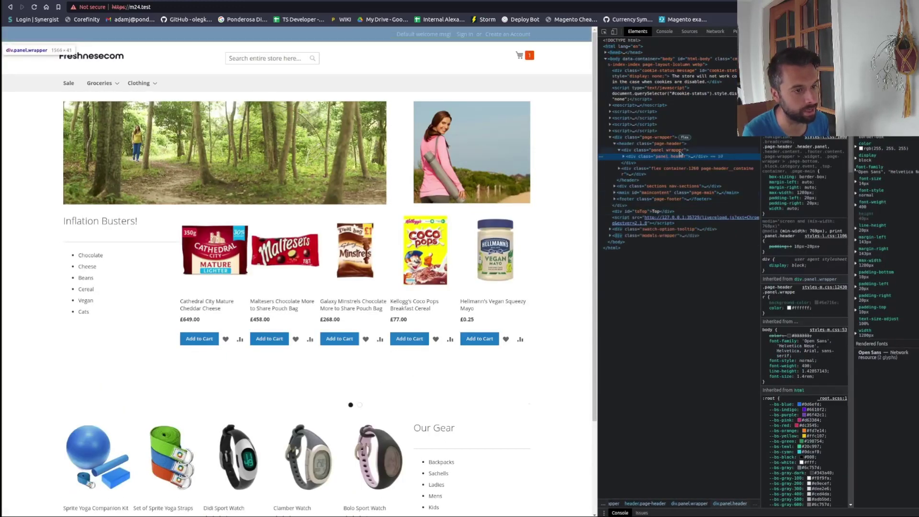
{"action": "left_click", "coordinate": [676, 154]}
{"action": "left_click", "coordinate": [678, 153]}
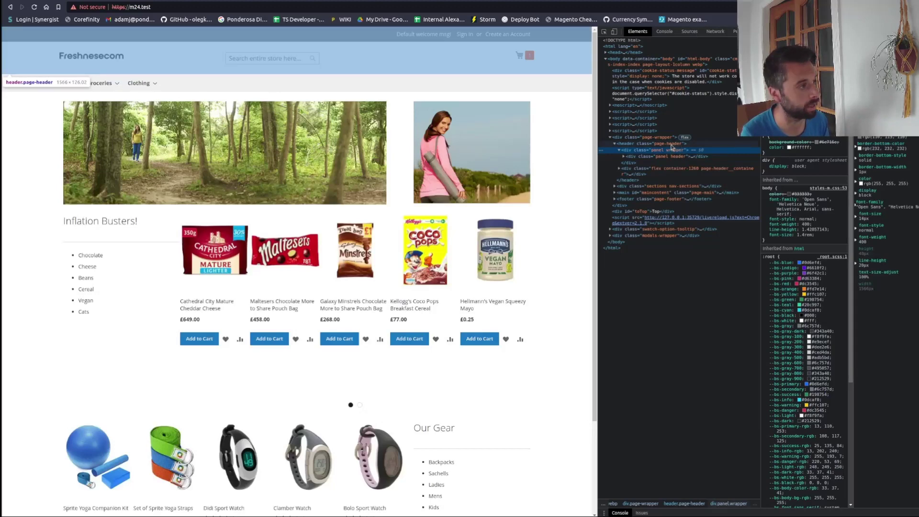
{"action": "left_click", "coordinate": [665, 156]}
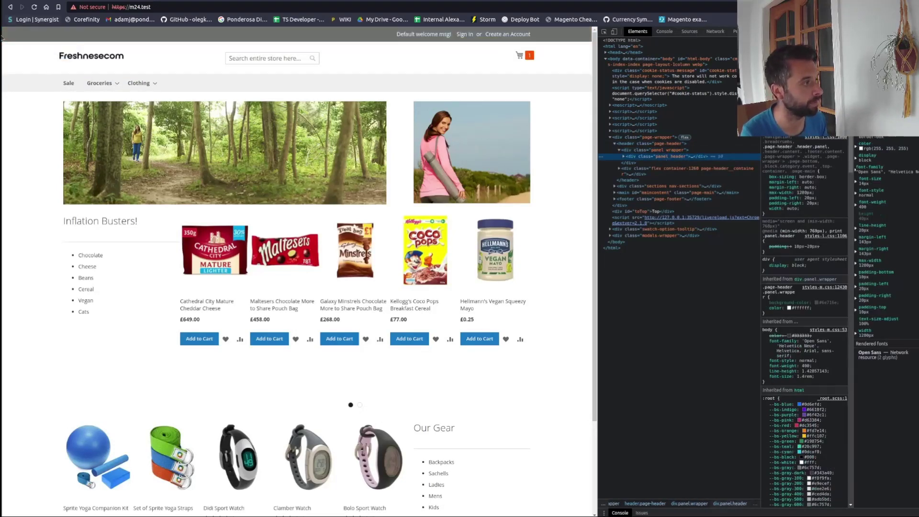
{"action": "key", "text": "alt+Tab"}
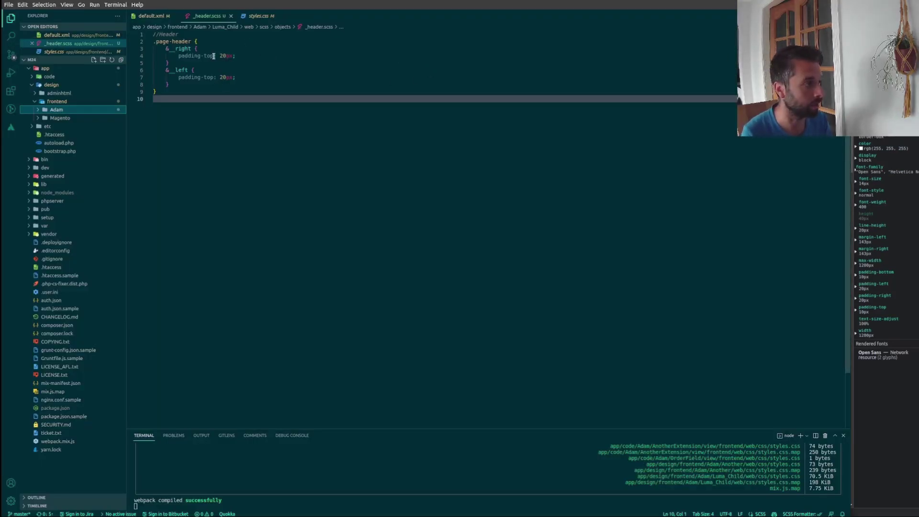
- Add .panel { &.header { background-color: white; } } inside .page-header and save
{"action": "left_click", "coordinate": [216, 40]}
{"action": "key", "text": "Return"}
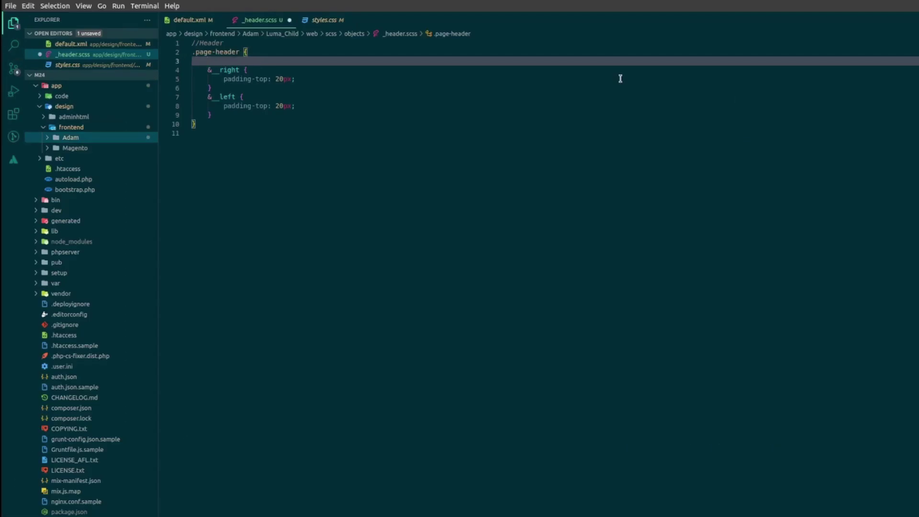
{"action": "type", "text": "."}
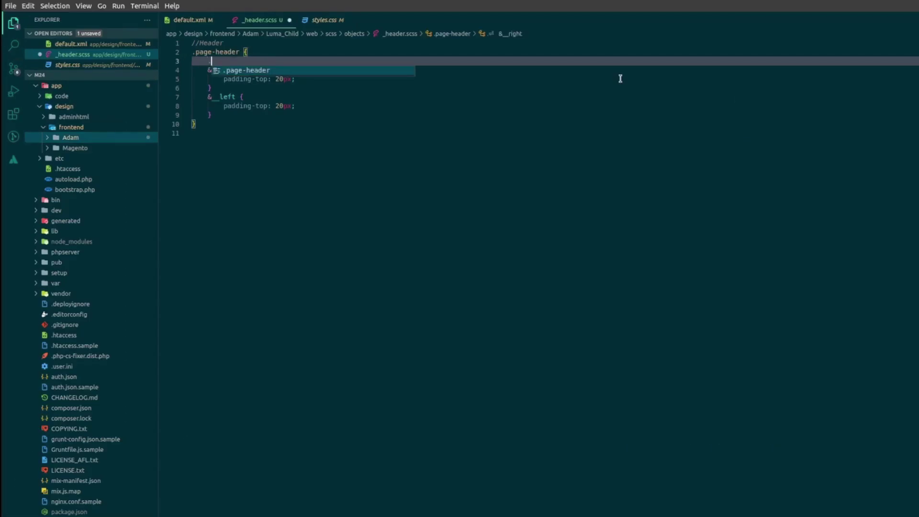
{"action": "type", "text": "panel"}
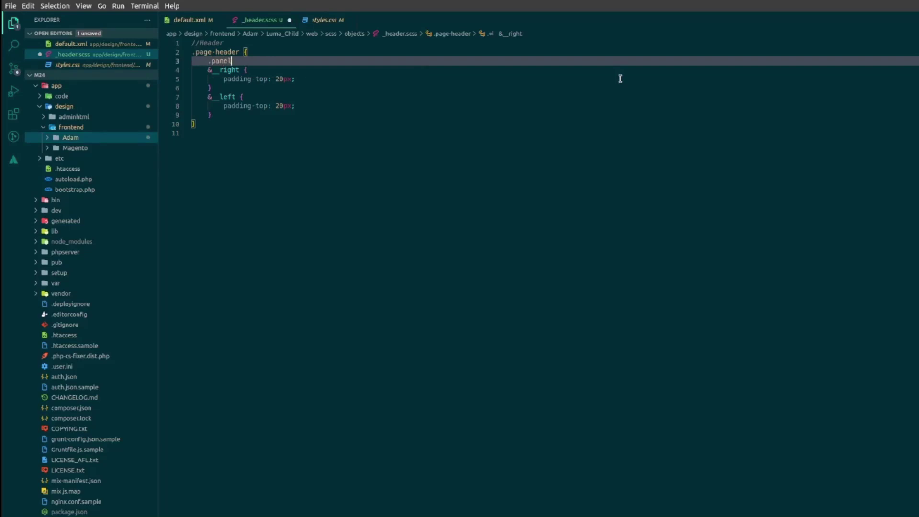
{"action": "key", "text": "alt+Tab"}
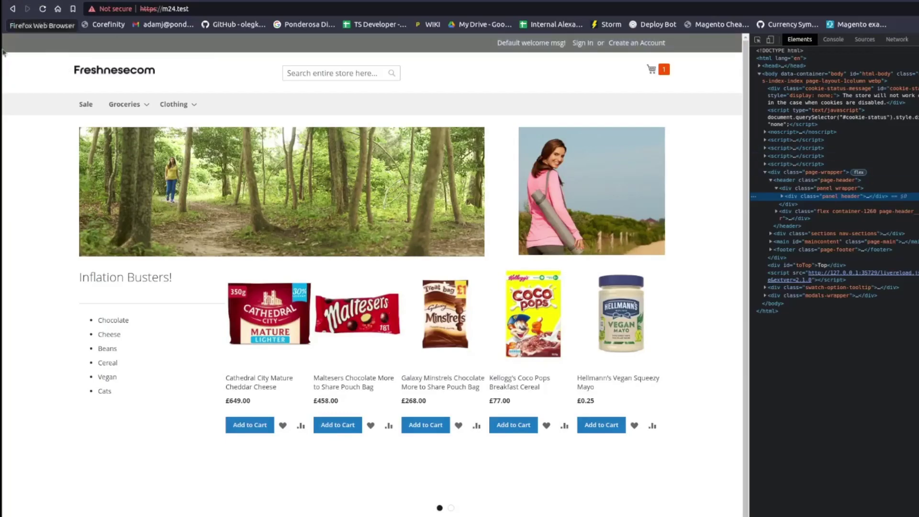
{"action": "key", "text": "alt+Tab"}
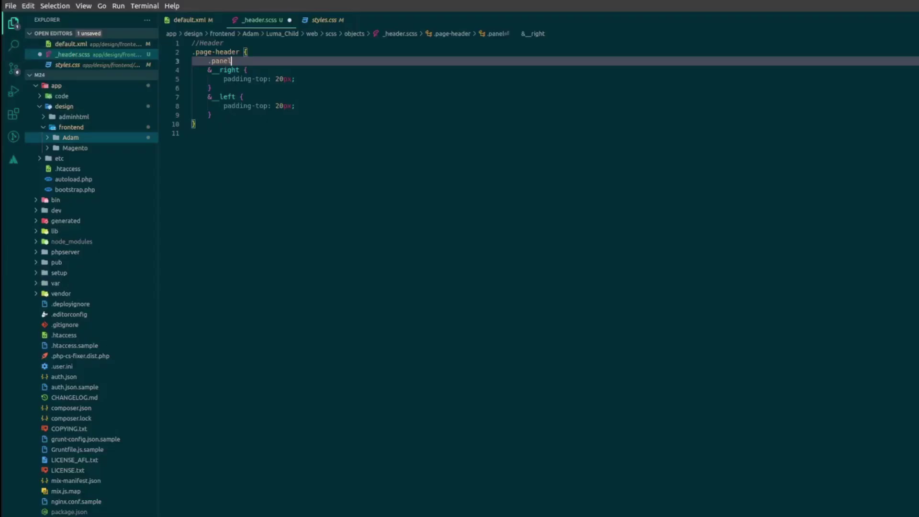
{"action": "type", "text": "{"}
{"action": "key", "text": "Return"}
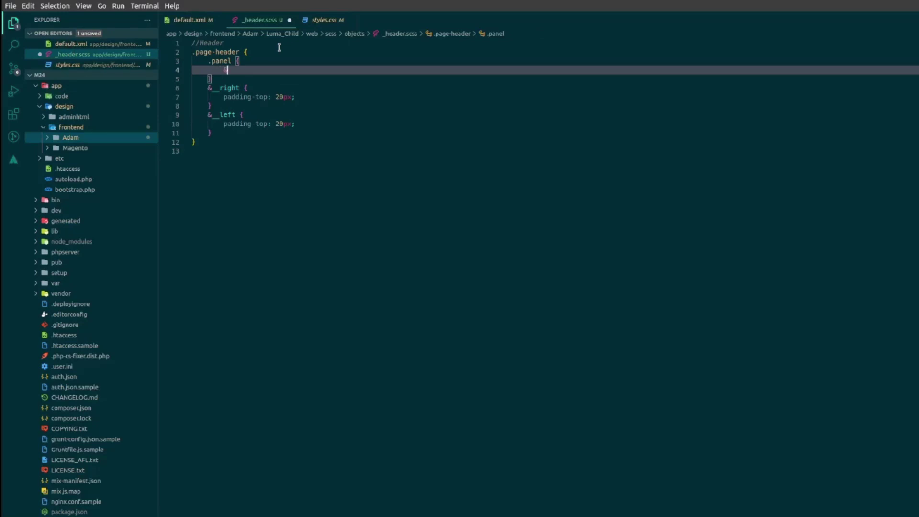
{"action": "type", "text": "eader"}
{"action": "type", "text": " {"}
{"action": "key", "text": "Return"}
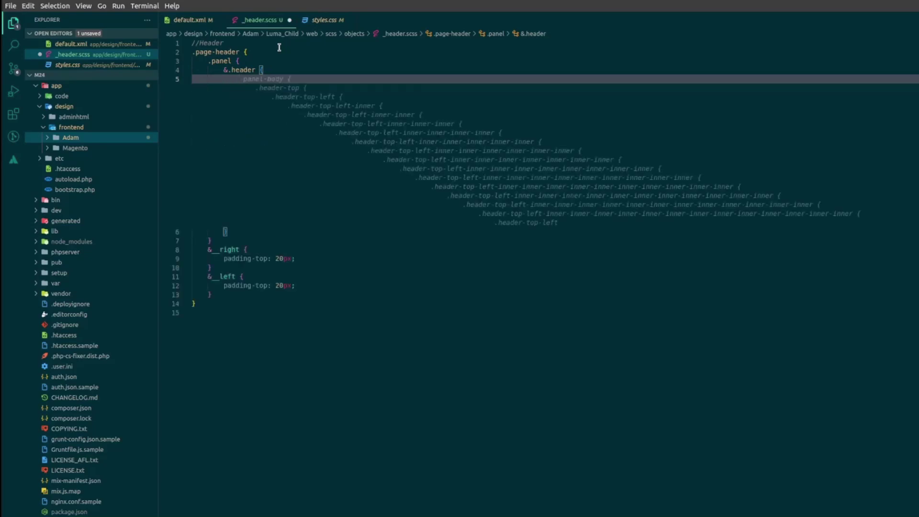
{"action": "type", "text": "ba"}
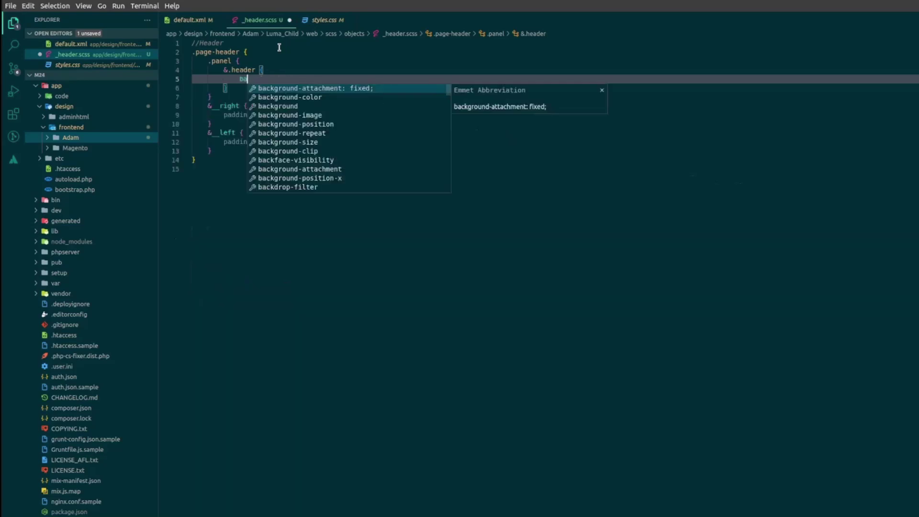
{"action": "type", "text": "ckck"}
{"action": "key", "text": "Return"}
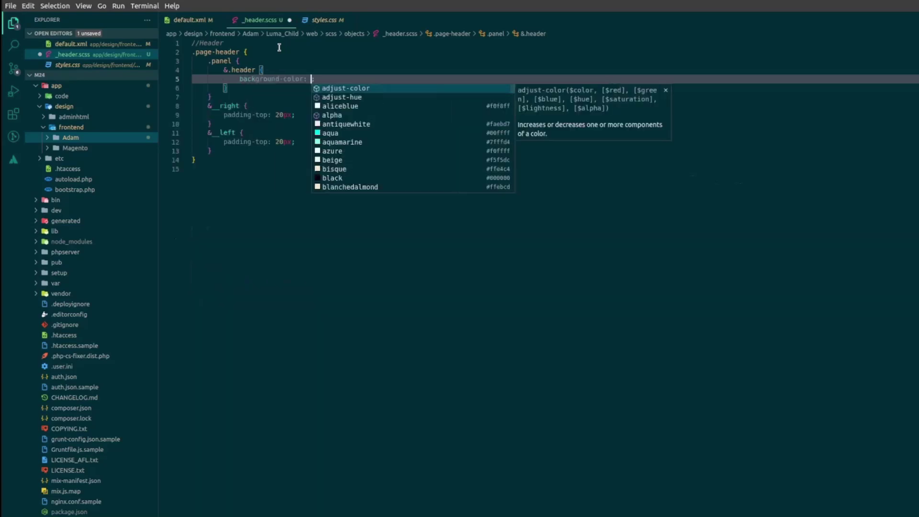
{"action": "key", "text": "Down"}
{"action": "key", "text": "Down"}
{"action": "key", "text": "Down"}
{"action": "key", "text": "Down"}
{"action": "key", "text": "Down"}
{"action": "type", "text": "wh"}
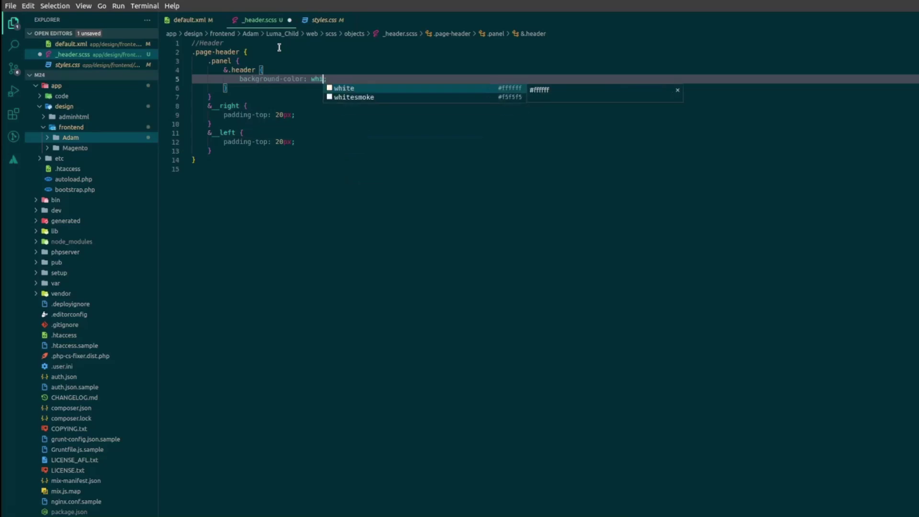
{"action": "type", "text": "ite"}
{"action": "key", "text": "ctrl+s"}
{"action": "key", "text": "alt+Tab"}
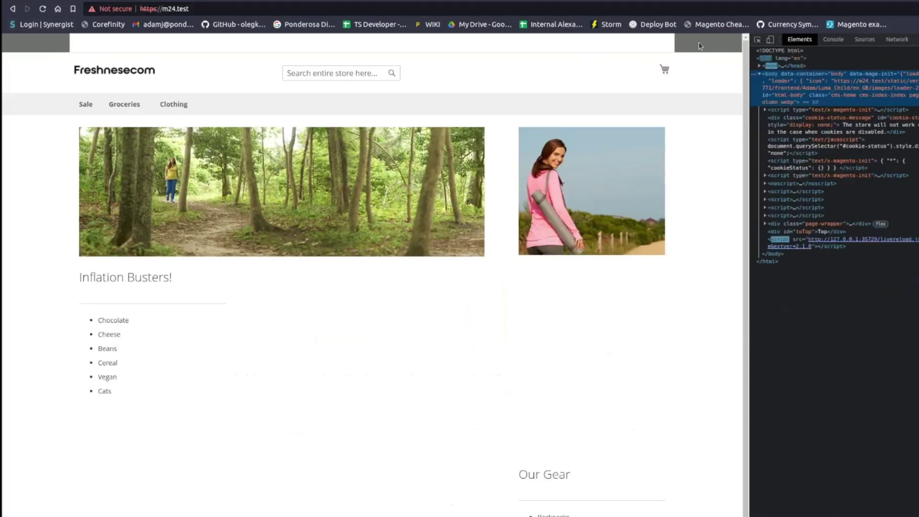
- Inspect the reloaded header, expanding div.panel.wrapper to select div.panel.header
{"action": "right_click", "coordinate": [698, 46]}
{"action": "left_click", "coordinate": [721, 163]}
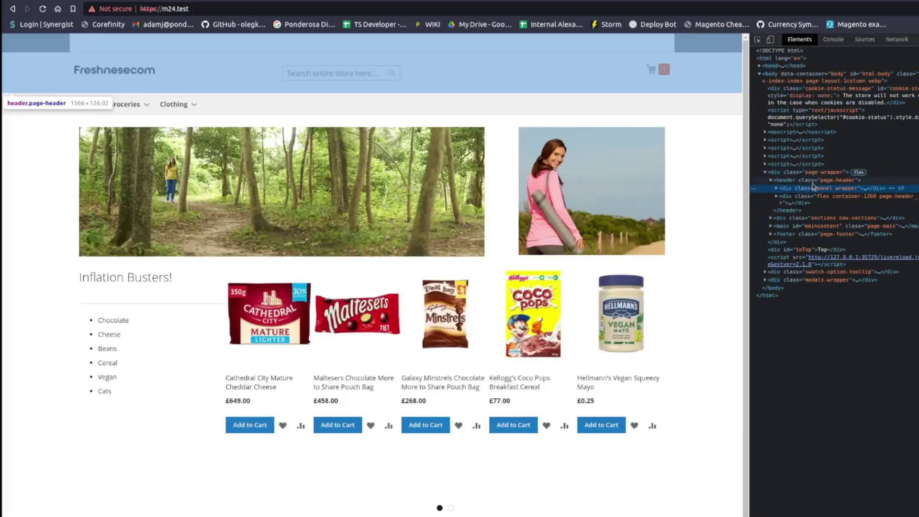
{"action": "left_click", "coordinate": [778, 188]}
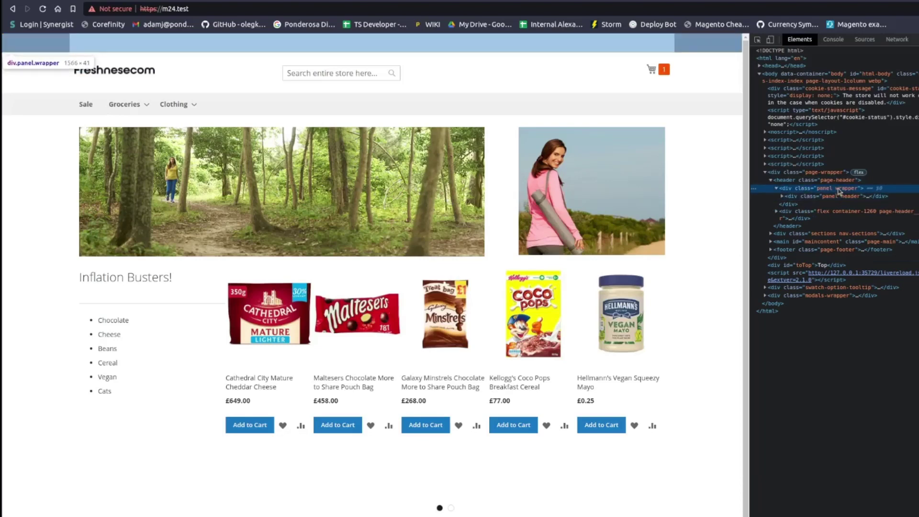
{"action": "left_click", "coordinate": [842, 196]}
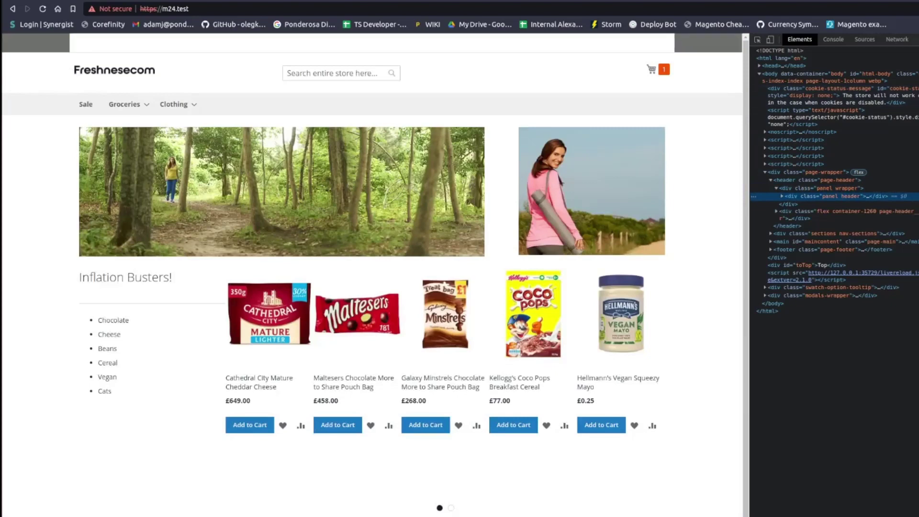
{"action": "left_click", "coordinate": [14, 53]}
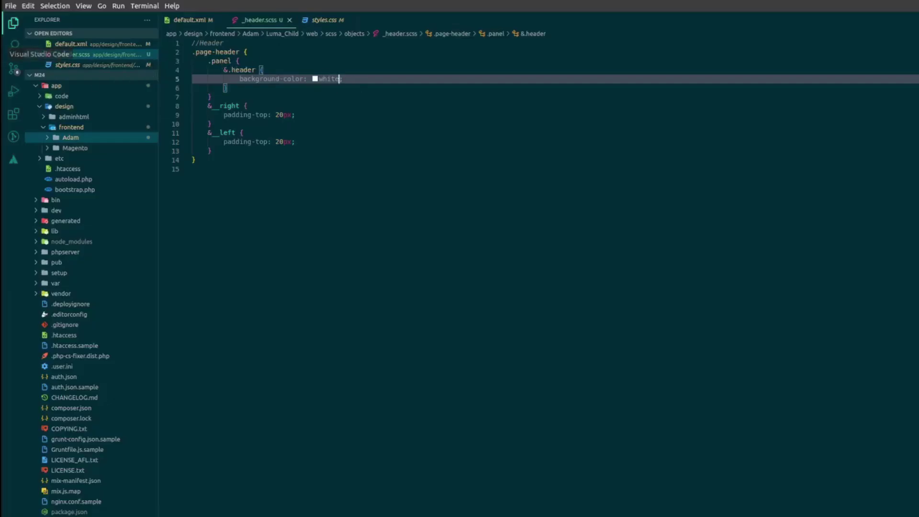
{"action": "mouse_move", "coordinate": [69, 158]}
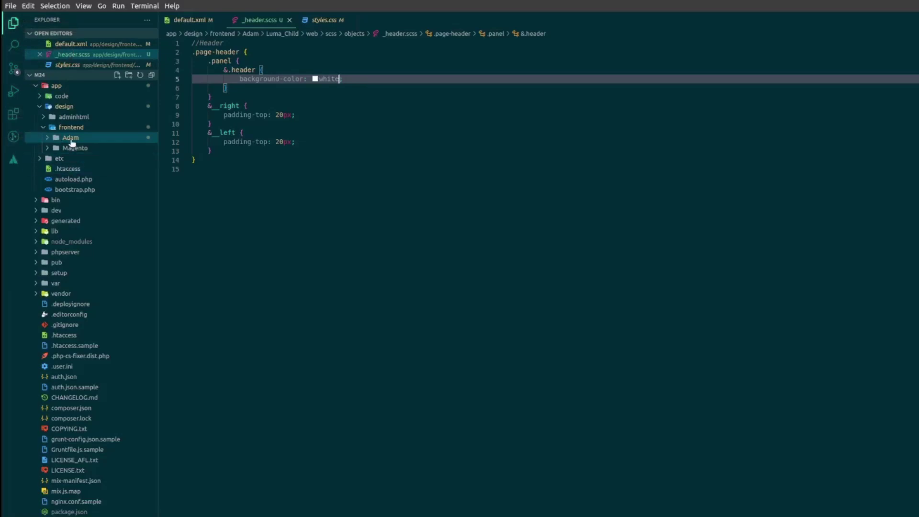
- Open Adam > Luma_Child > web > css > styles.css and highlight the .page-header .panel.header selector
{"action": "left_click", "coordinate": [71, 138]}
{"action": "left_click", "coordinate": [76, 158]}
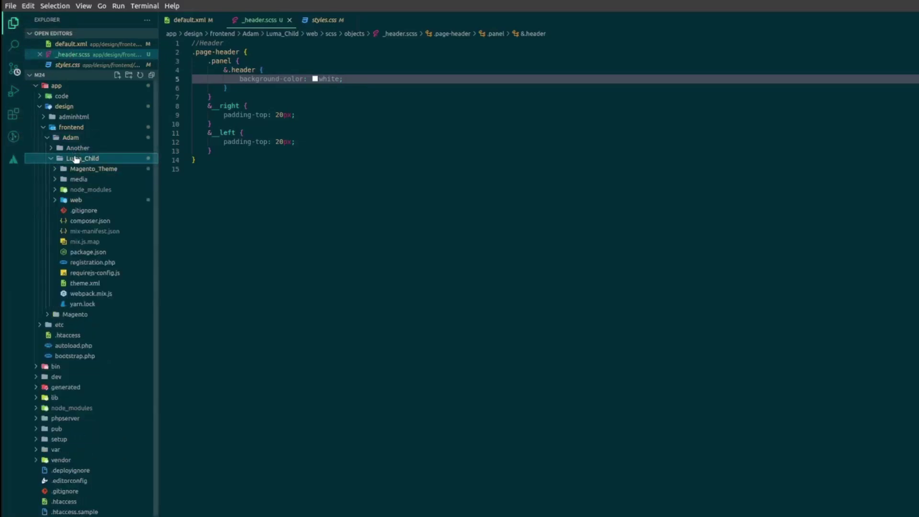
{"action": "left_click", "coordinate": [76, 199]}
{"action": "left_click", "coordinate": [78, 209]}
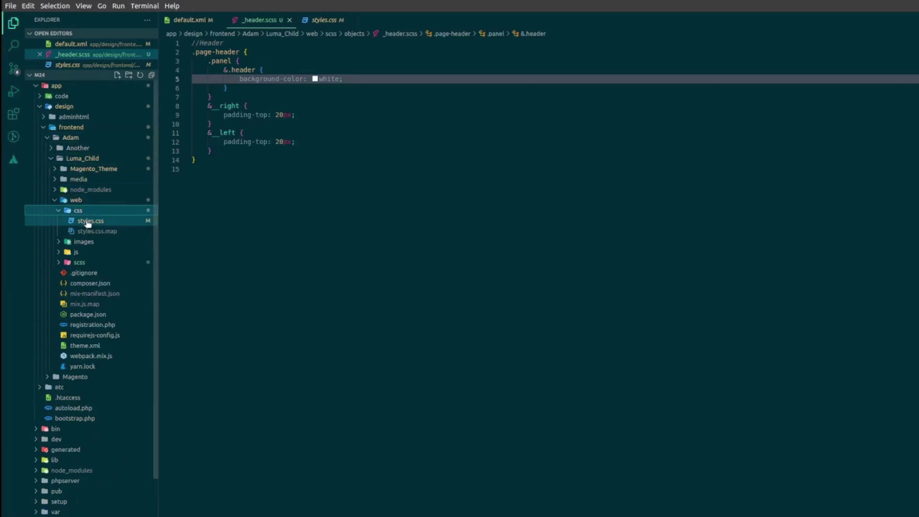
{"action": "left_click", "coordinate": [86, 221]}
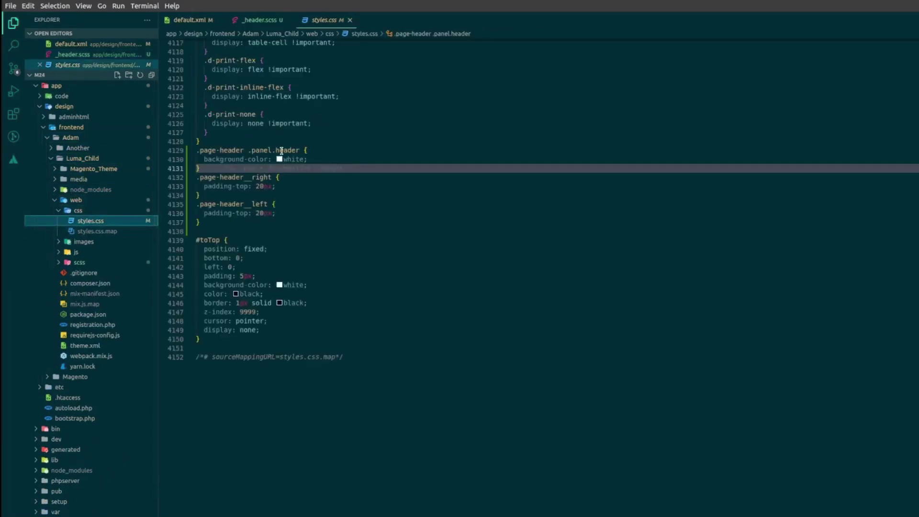
{"action": "left_click_drag", "start_coordinate": [316, 150], "coordinate": [196, 150]}
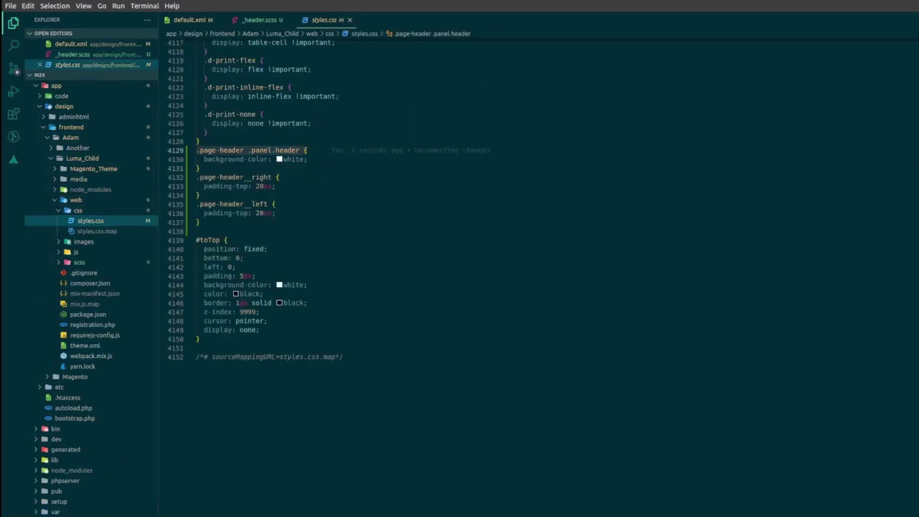
- Try extending .panel to .panel.header in _header.scss, then revert it
{"action": "left_click", "coordinate": [260, 21]}
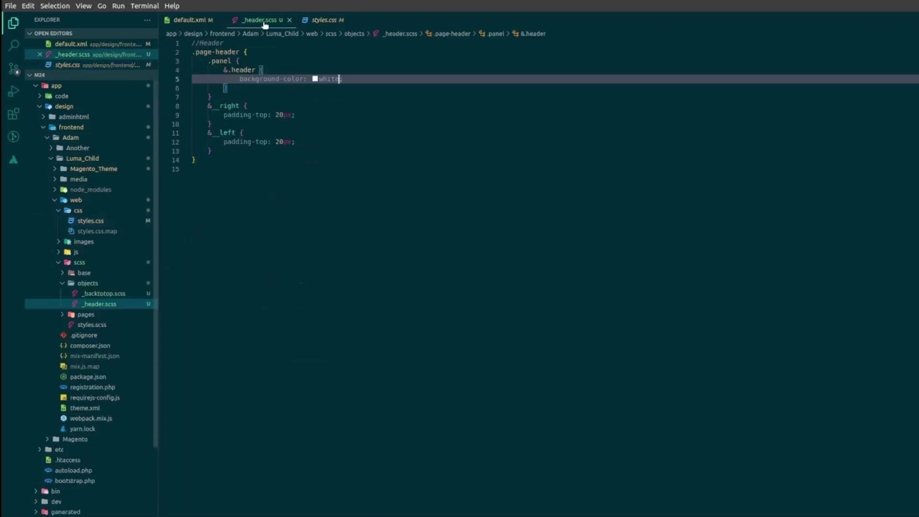
{"action": "left_click", "coordinate": [230, 61]}
{"action": "type", "text": ".head"}
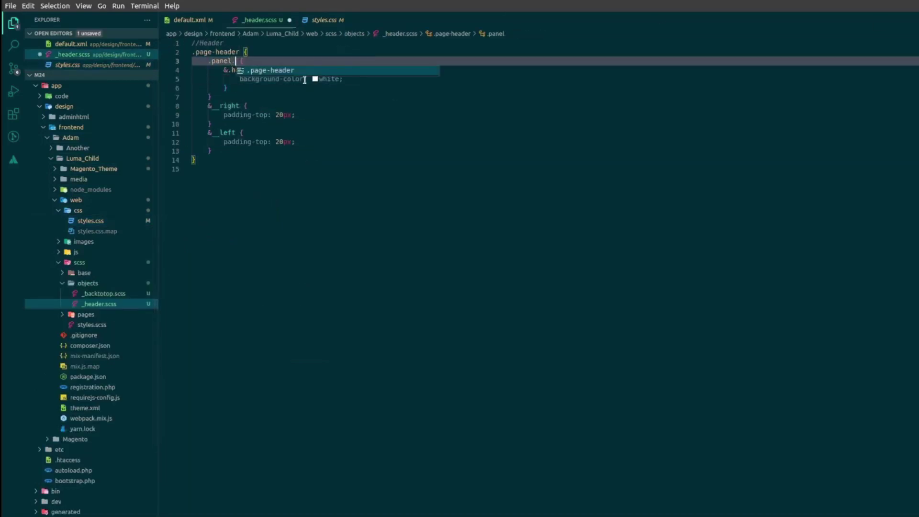
{"action": "type", "text": "er"}
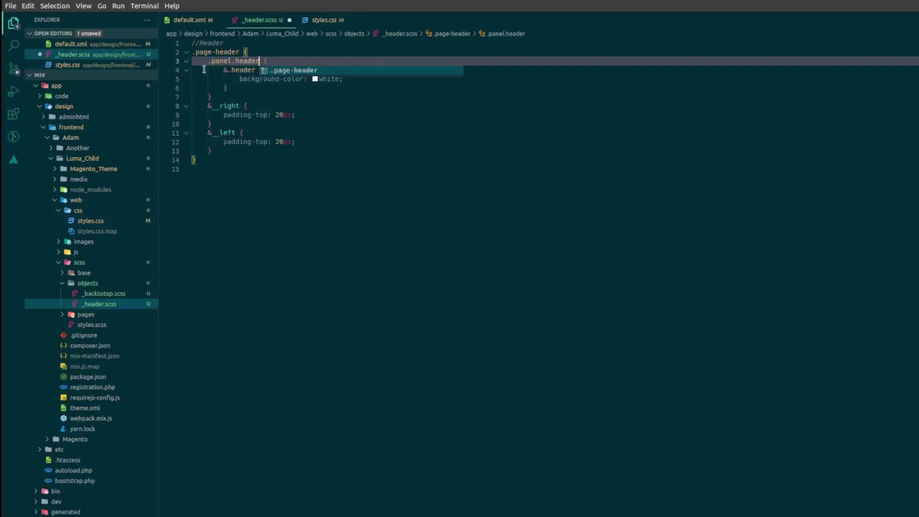
{"action": "type", "text": " {"}
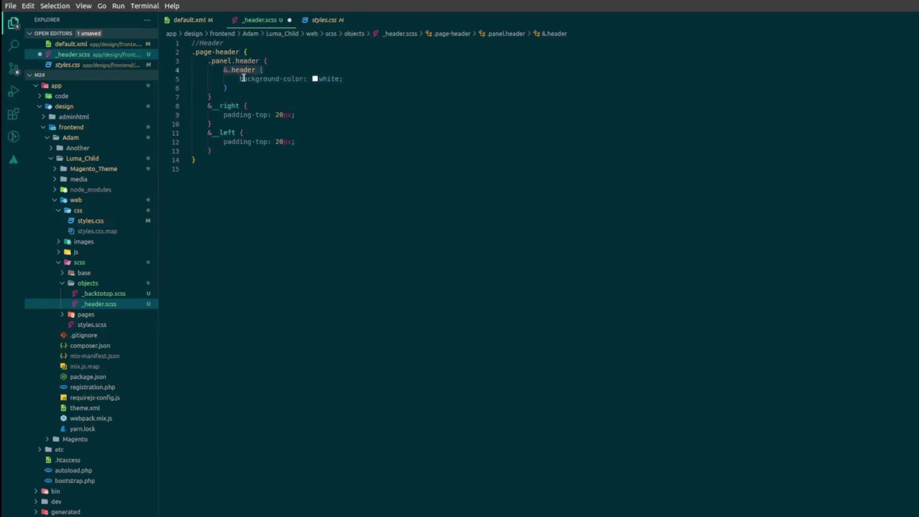
{"action": "left_click", "coordinate": [262, 60]}
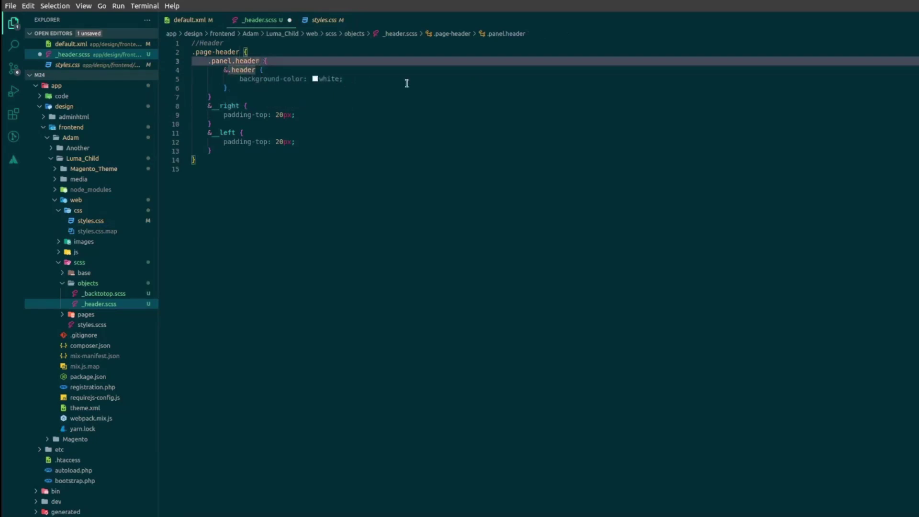
{"action": "key", "text": "BackSpace"}
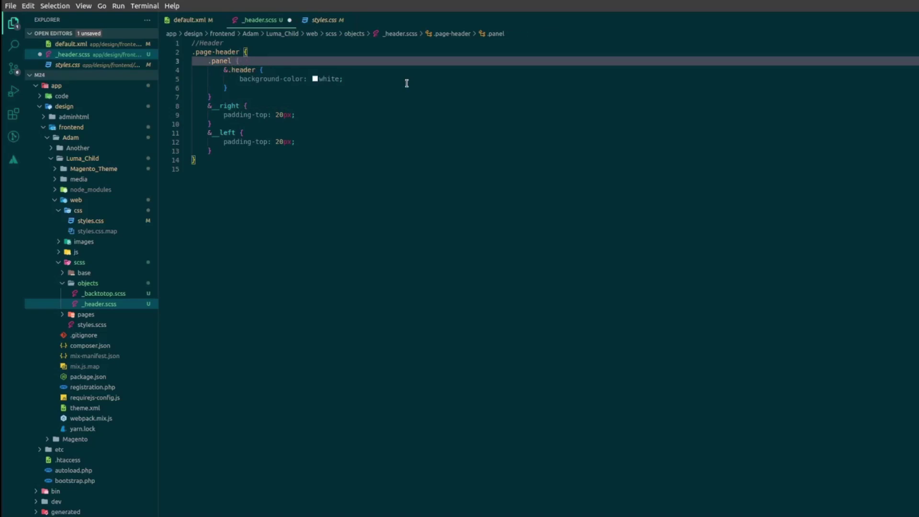
- Discard a started sibling rule and erase 'header' from the &.header selector
{"action": "left_click", "coordinate": [350, 89]}
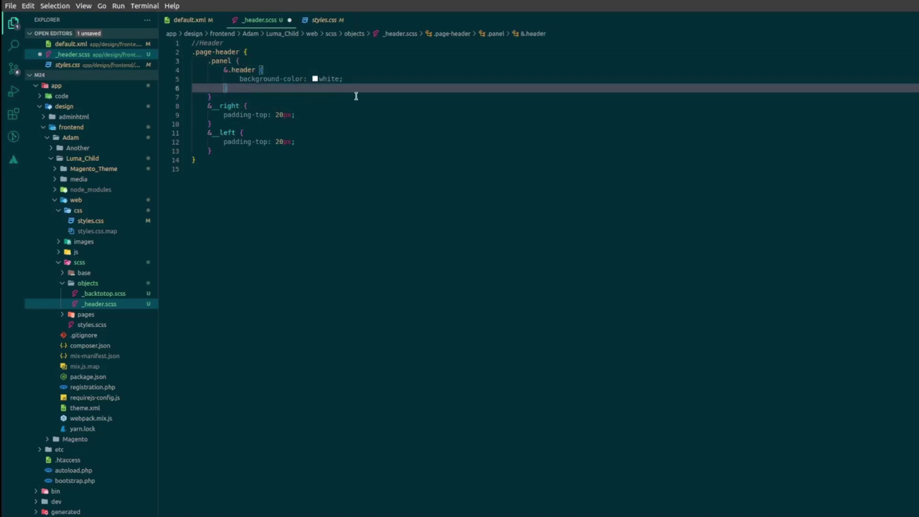
{"action": "key", "text": "Return"}
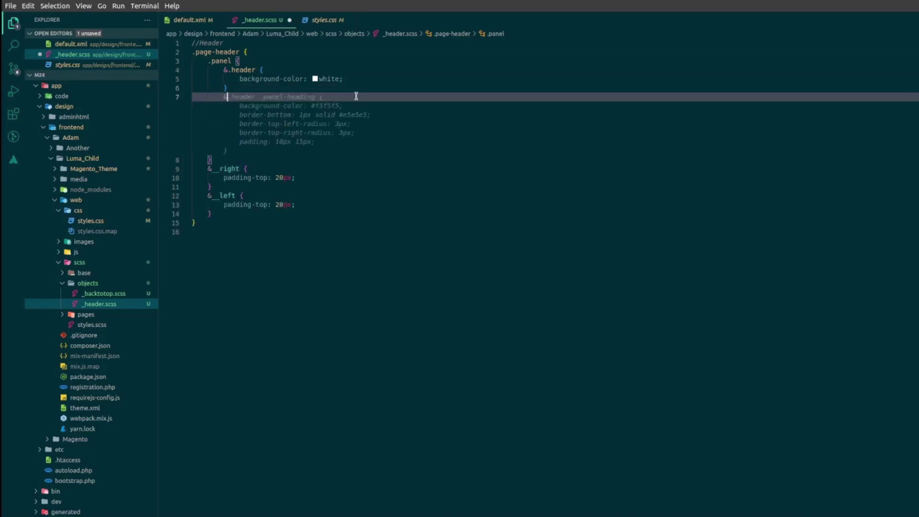
{"action": "key", "text": "BackSpace"}
{"action": "key", "text": "BackSpace"}
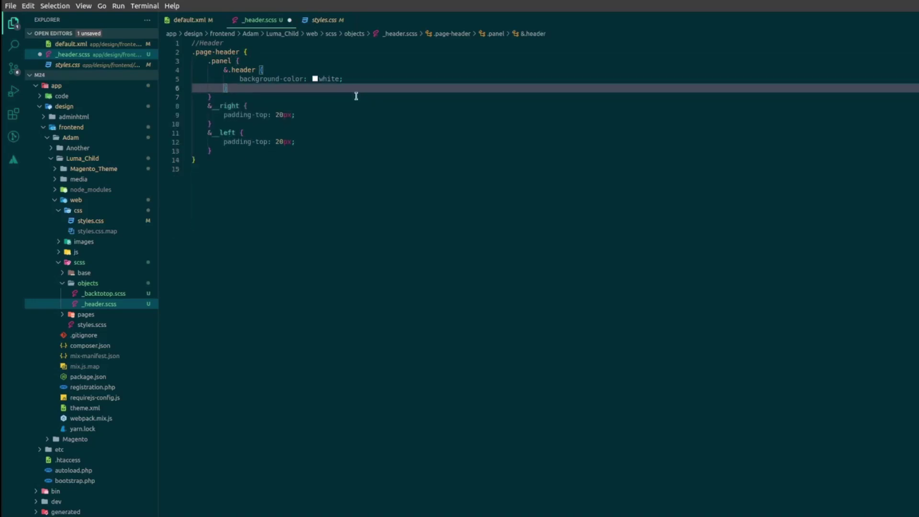
{"action": "left_click_drag", "start_coordinate": [346, 79], "coordinate": [239, 80]}
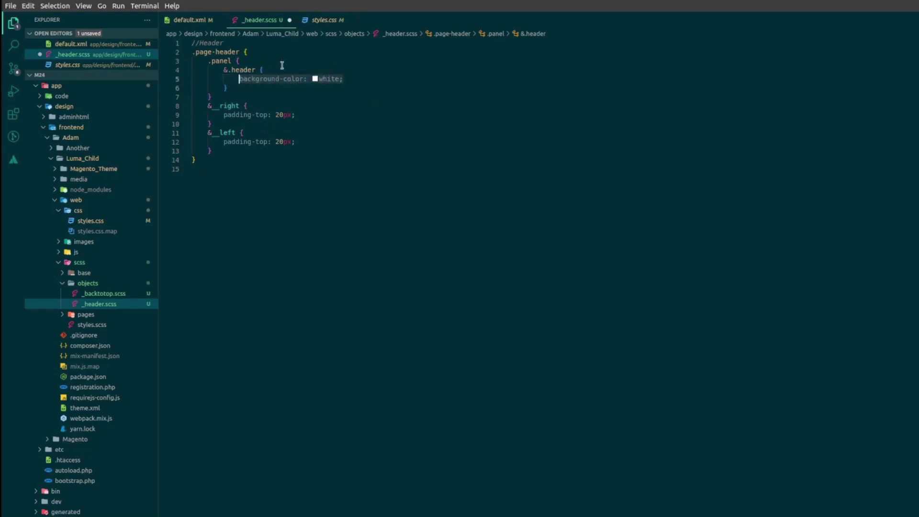
{"action": "left_click", "coordinate": [252, 69]}
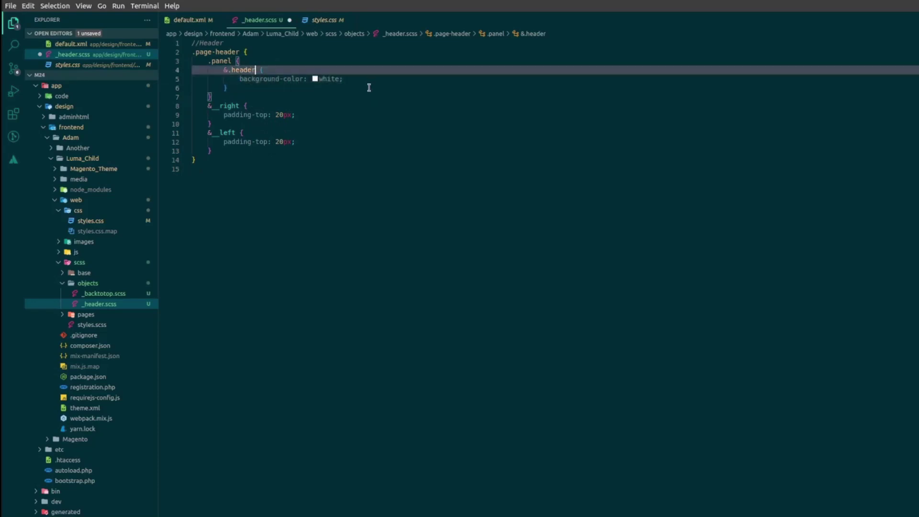
{"action": "key", "text": "BackSpace"}
{"action": "key", "text": "BackSpace"}
{"action": "key", "text": "BackSpace"}
{"action": "key", "text": "BackSpace"}
{"action": "key", "text": "BackSpace"}
{"action": "key", "text": "BackSpace"}
{"action": "type", "text": "wrapper"}
{"action": "key", "text": "ctrl+s"}
{"action": "key", "text": "alt+Tab"}
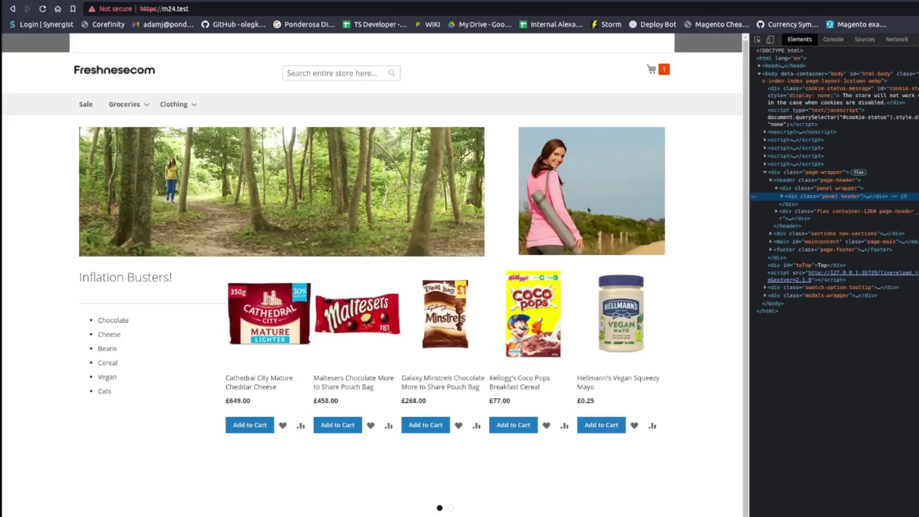
{"action": "key", "text": "ctrl+r"}
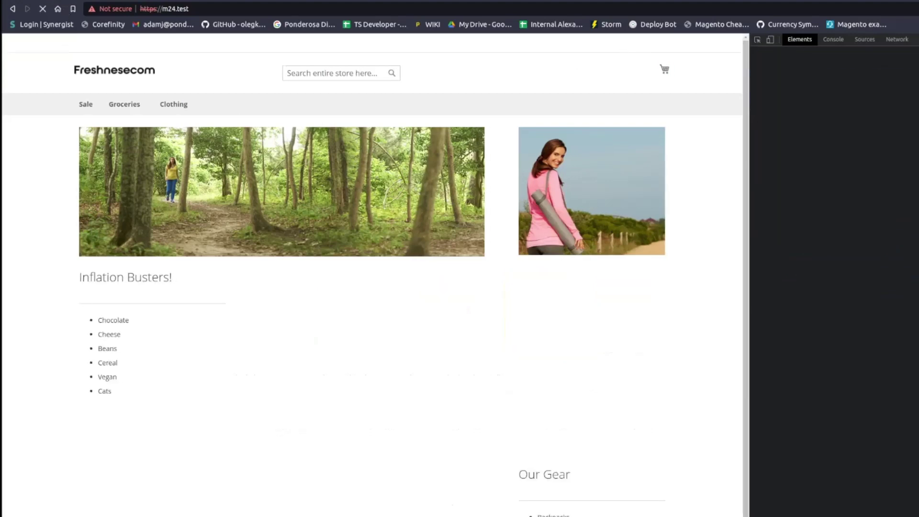
{"action": "key", "text": "alt+Tab"}
- Add color: black below background-color in the &.wrapper rule and save
{"action": "left_click", "coordinate": [355, 75]}
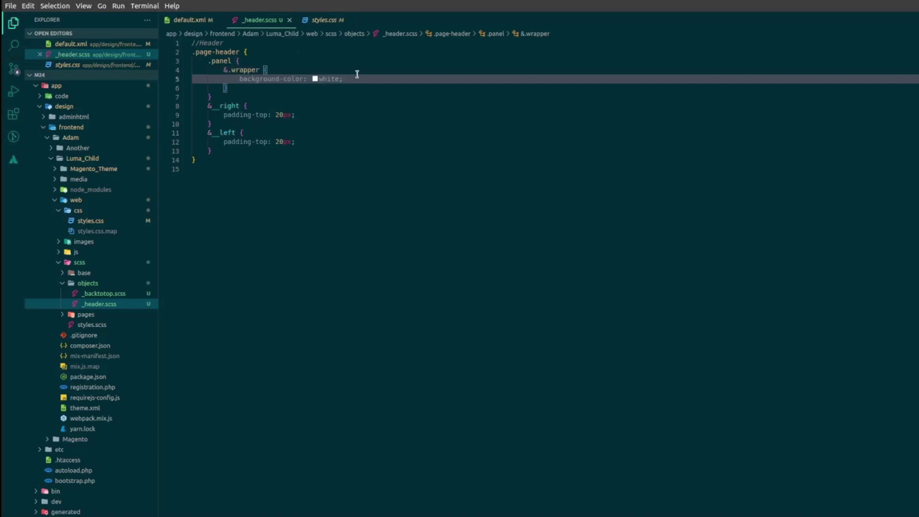
{"action": "key", "text": "Return"}
{"action": "type", "text": "colo"}
{"action": "key", "text": "Return"}
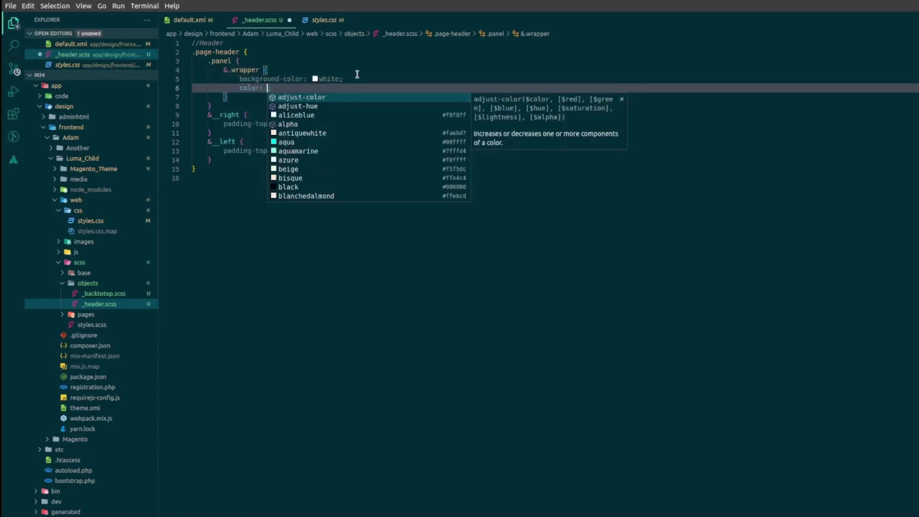
{"action": "type", "text": "b"}
{"action": "key", "text": "Down"}
{"action": "key", "text": "Down"}
{"action": "key", "text": "Return"}
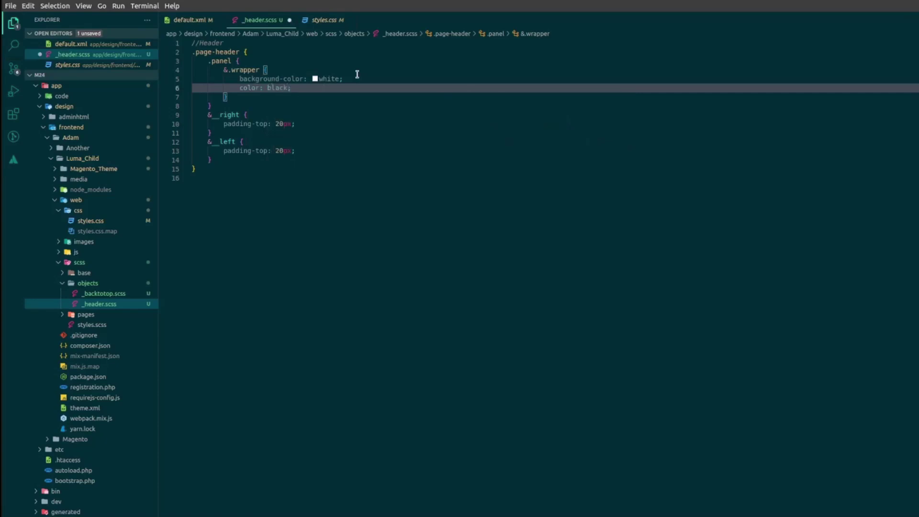
{"action": "key", "text": "ctrl+s"}
- Check the storefront, then start a nested a { } link rule inside &.wrapper
{"action": "key", "text": "alt+Tab"}
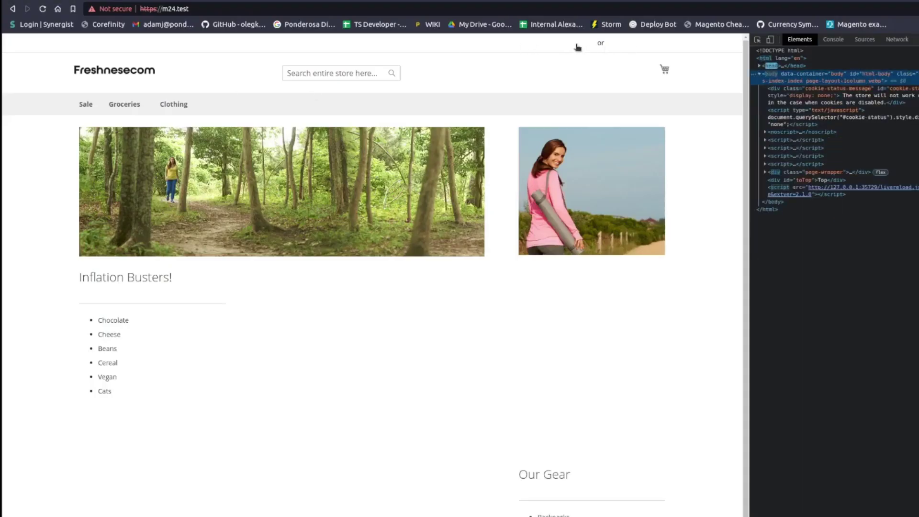
{"action": "left_click", "coordinate": [4, 53]}
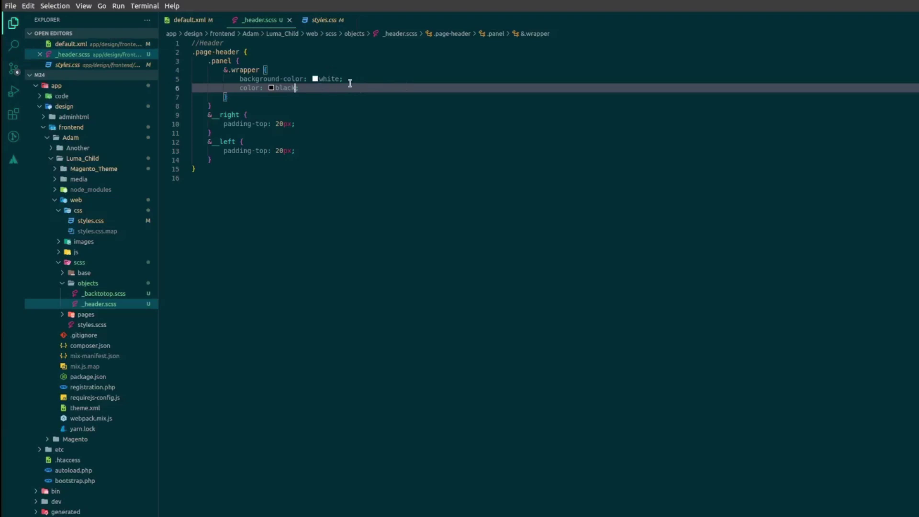
{"action": "key", "text": "Return"}
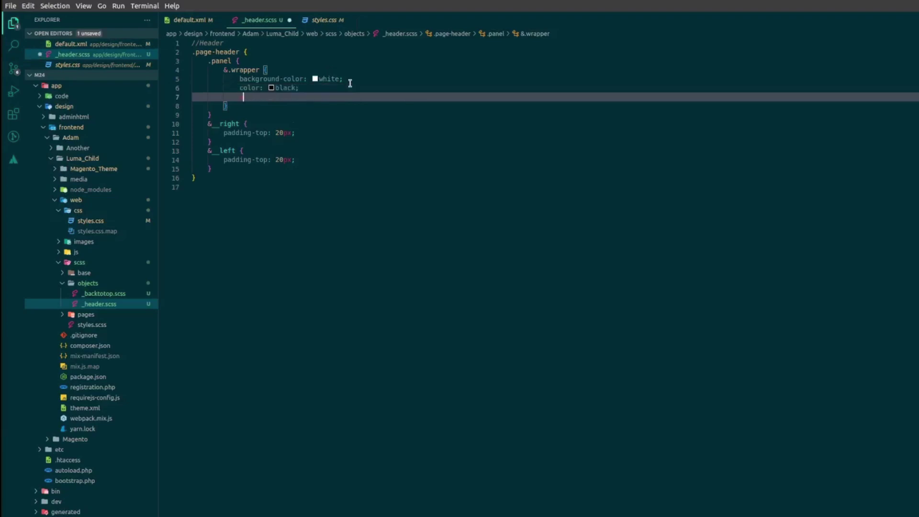
{"action": "type", "text": "a {"}
{"action": "key", "text": "Return"}
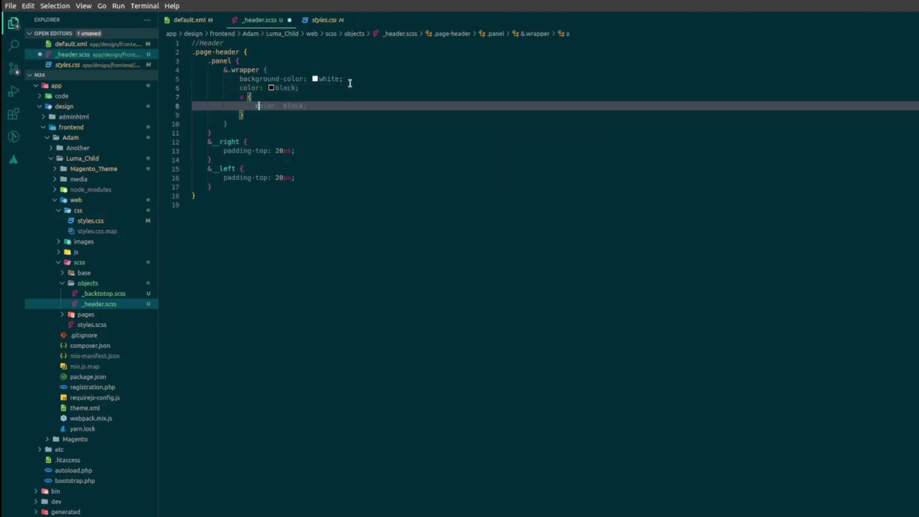
{"action": "type", "text": "ol"}
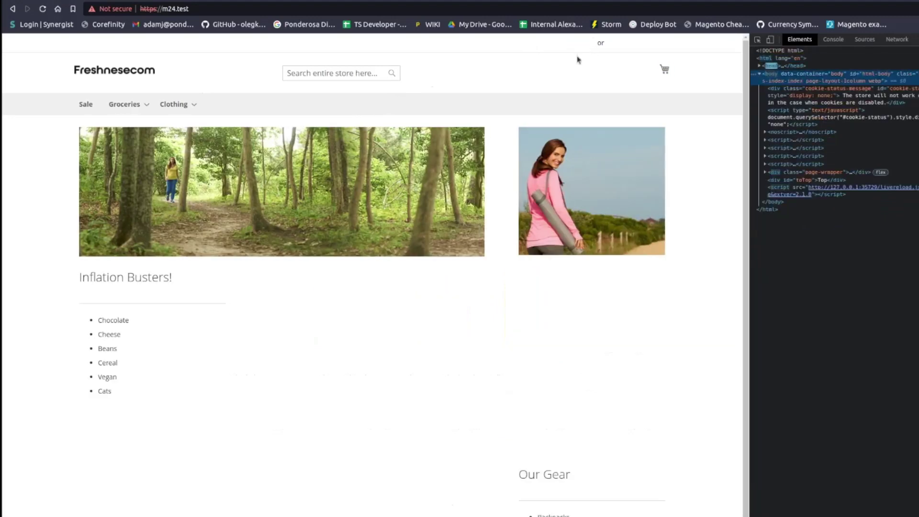
- Inspect the header's sign-in link in the DevTools Elements panel
{"action": "right_click", "coordinate": [583, 45]}
{"action": "left_click", "coordinate": [611, 146]}
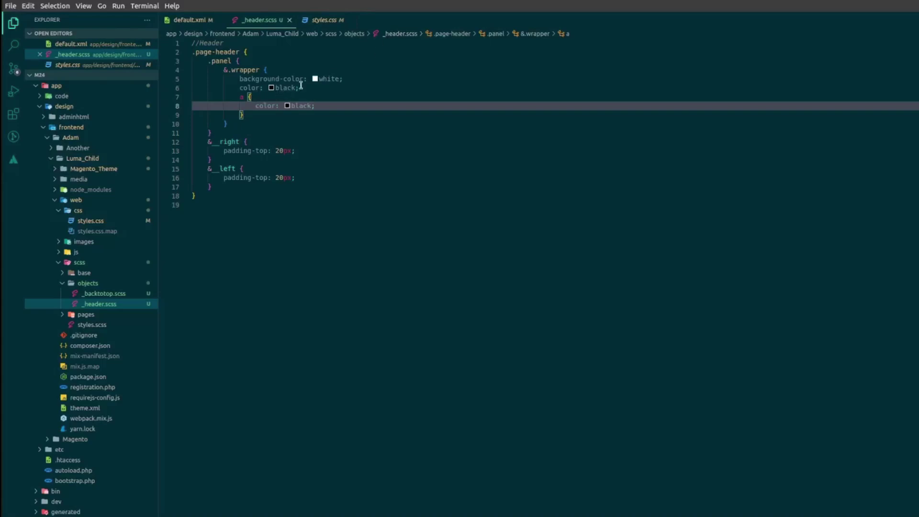
- Add an li block in &.wrapper, move 'a { color: black; }' into it, and save
{"action": "left_click", "coordinate": [301, 86]}
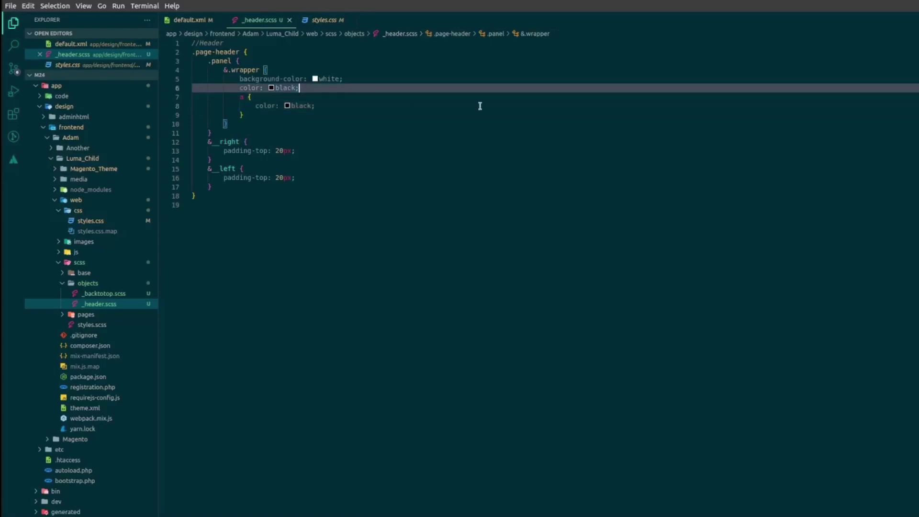
{"action": "key", "text": "Return"}
{"action": "type", "text": "li {"}
{"action": "key", "text": "Return"}
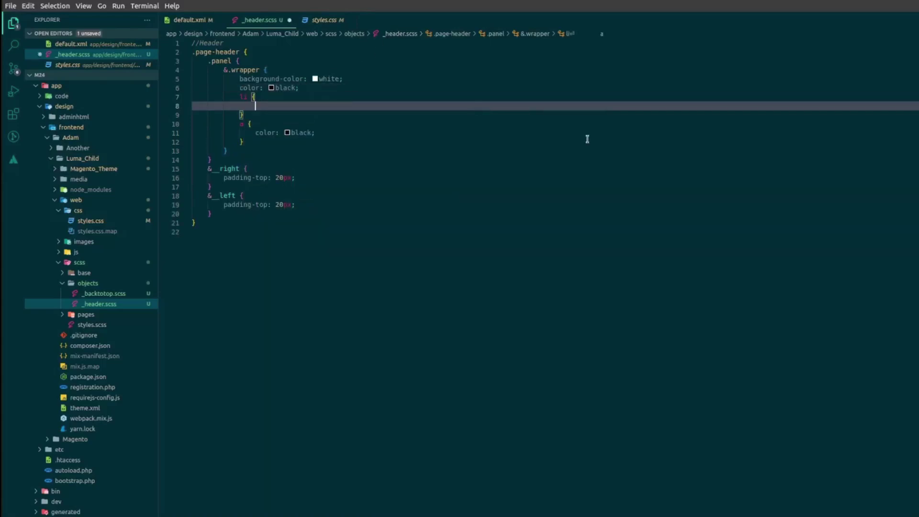
{"action": "left_click", "coordinate": [258, 158]}
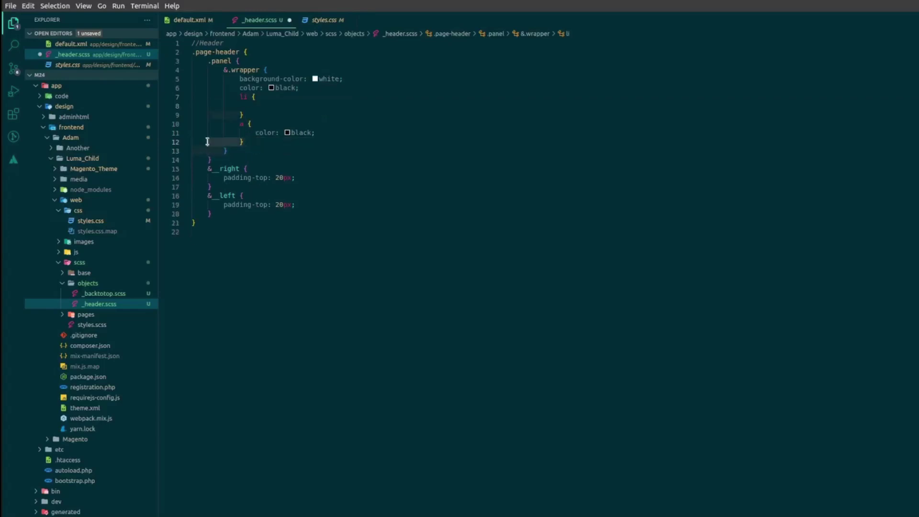
{"action": "left_click_drag", "start_coordinate": [240, 124], "coordinate": [263, 136]}
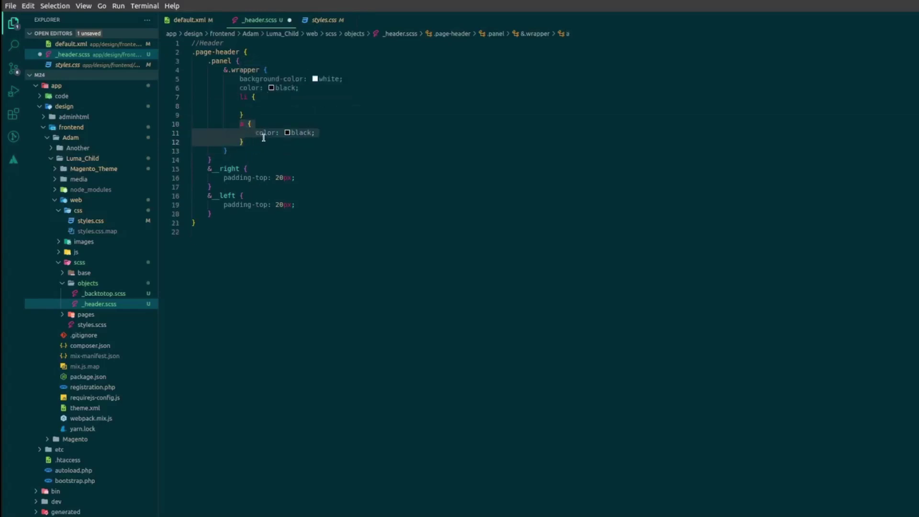
{"action": "key", "text": "BackSpace"}
{"action": "left_click", "coordinate": [254, 106]}
{"action": "type", "text": "a {     color: black; }"}
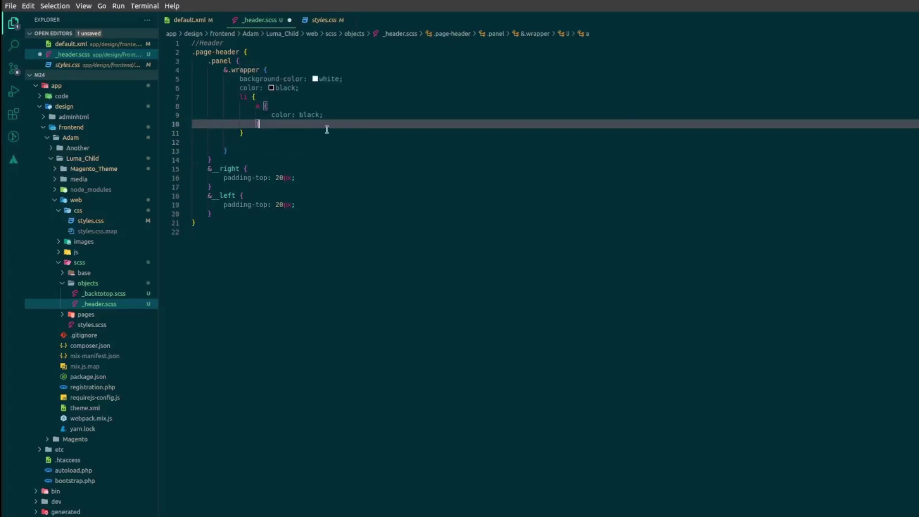
{"action": "key", "text": "ctrl+s"}
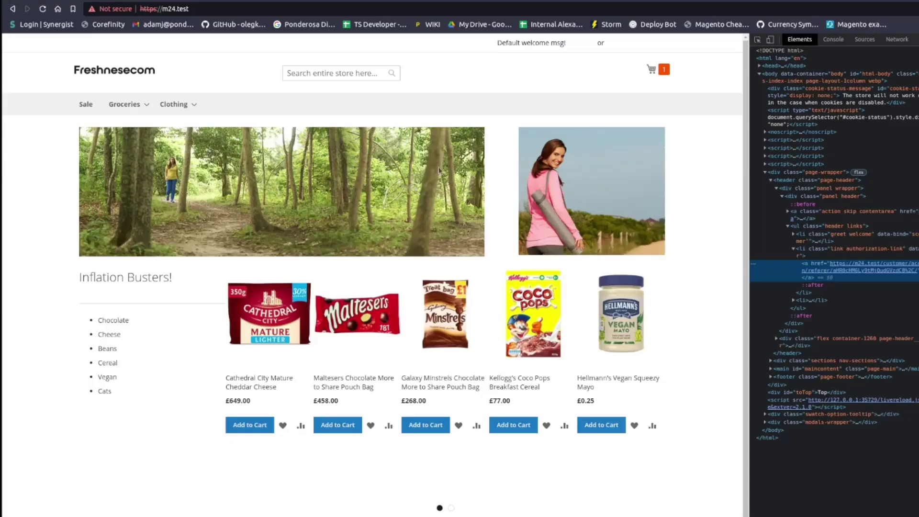
- In the store, inspect the authorization link inside ul.header.links with DevTools
{"action": "key", "text": "alt+Tab"}
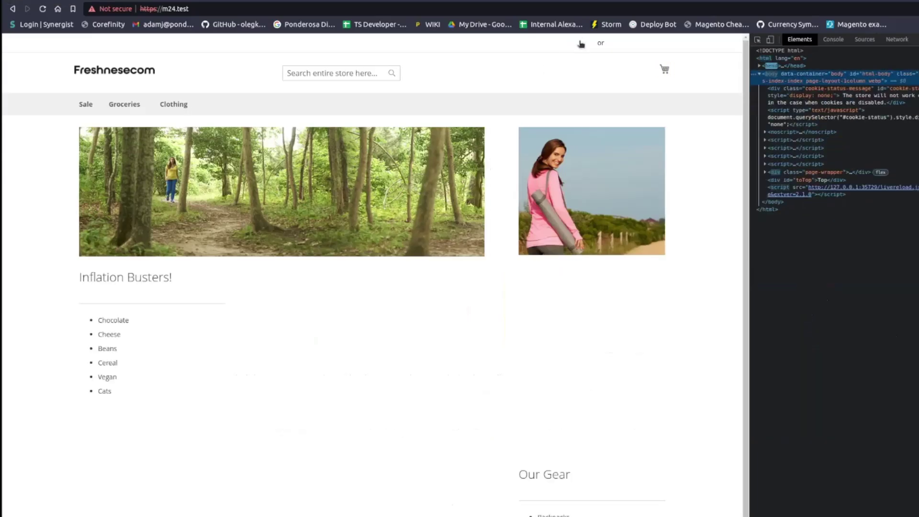
{"action": "right_click", "coordinate": [579, 44]}
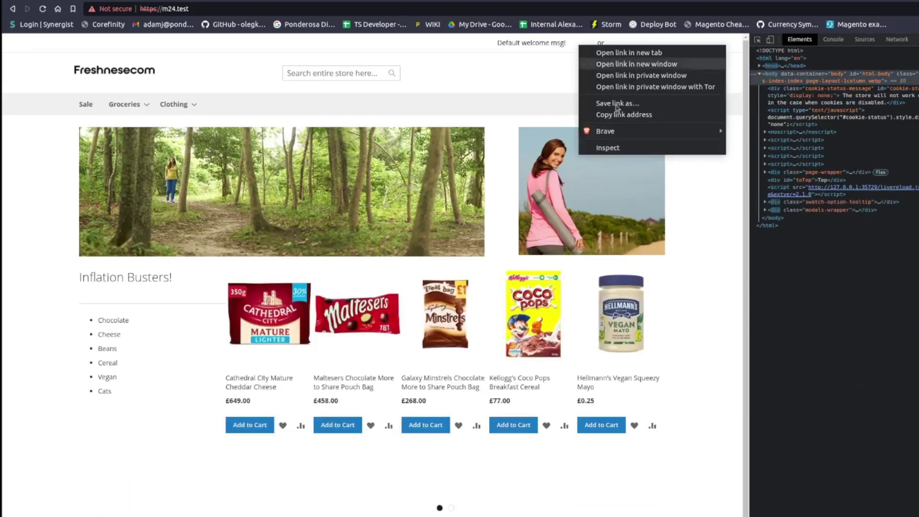
{"action": "left_click", "coordinate": [634, 148]}
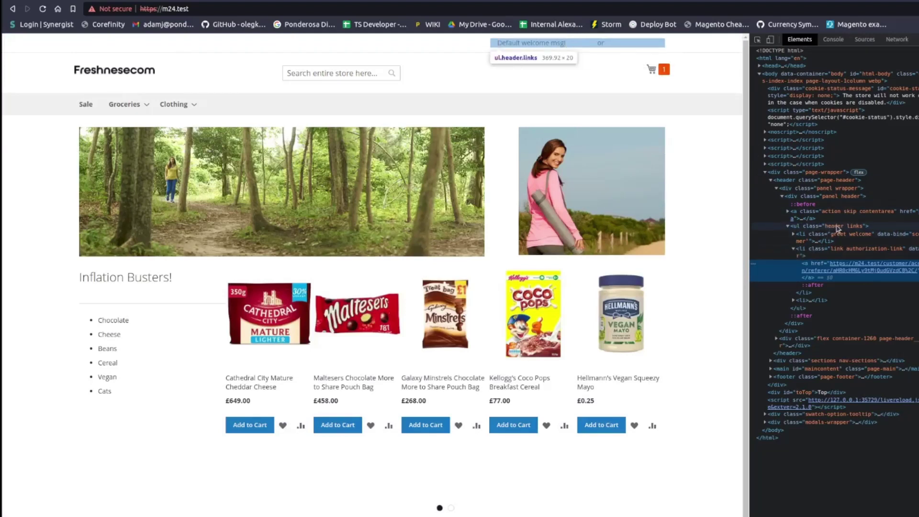
- Delete the li block from &.wrapper, leaving an empty line for the new rule
{"action": "key", "text": "alt+Tab"}
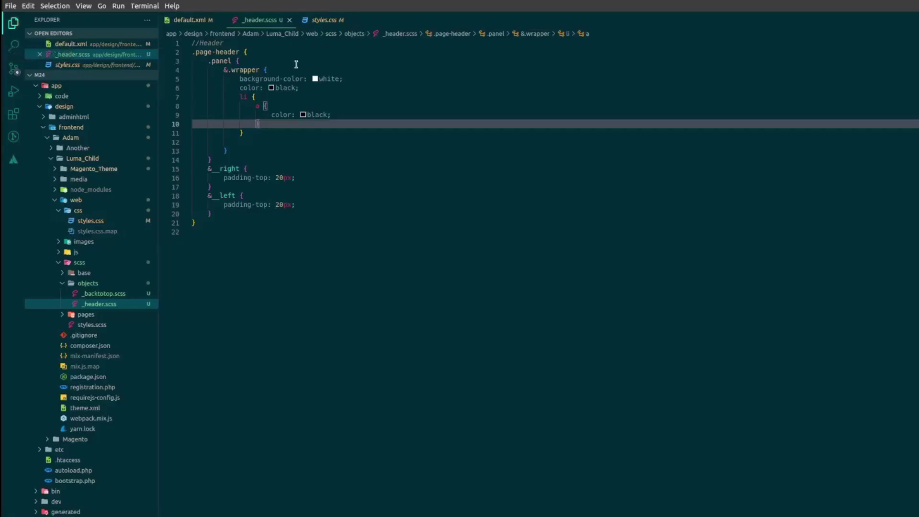
{"action": "left_click_drag", "start_coordinate": [240, 97], "coordinate": [272, 132]}
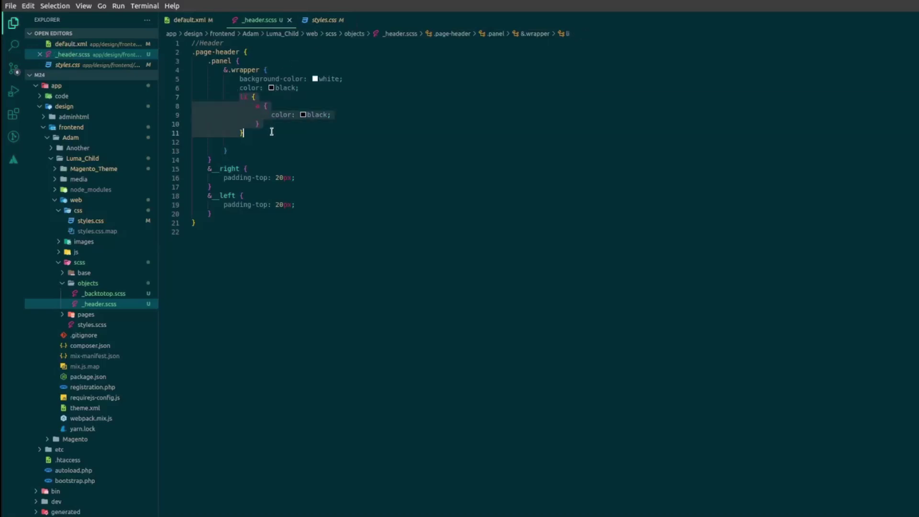
{"action": "key", "text": "BackSpace"}
{"action": "left_click", "coordinate": [310, 90]}
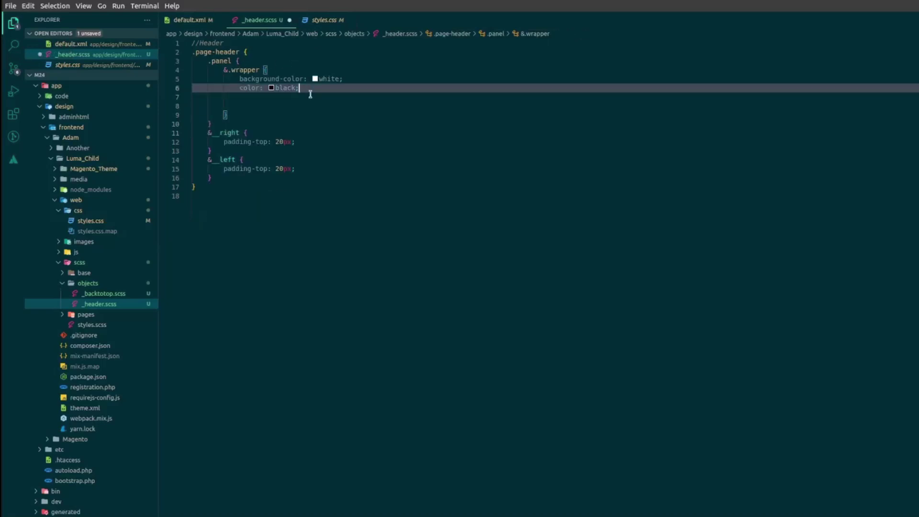
{"action": "left_click", "coordinate": [289, 99]}
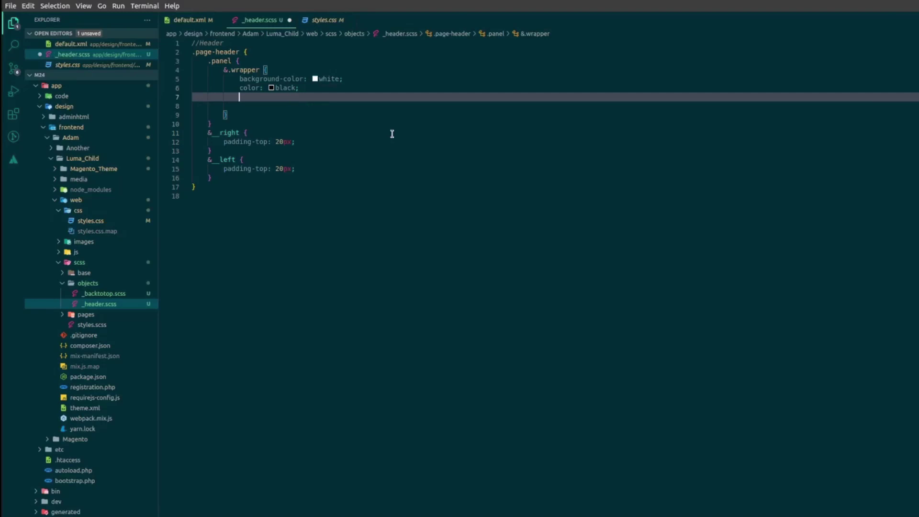
{"action": "type", "text": ".hearer {"}
- Add '.header { &.links { li { a { color: black; } } } }' and save
{"action": "key", "text": "Return"}
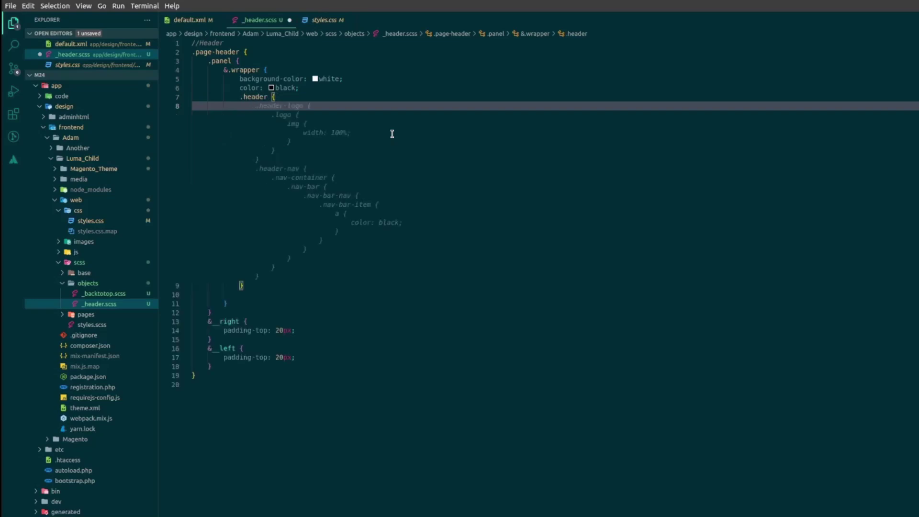
{"action": "type", "text": "&.link"}
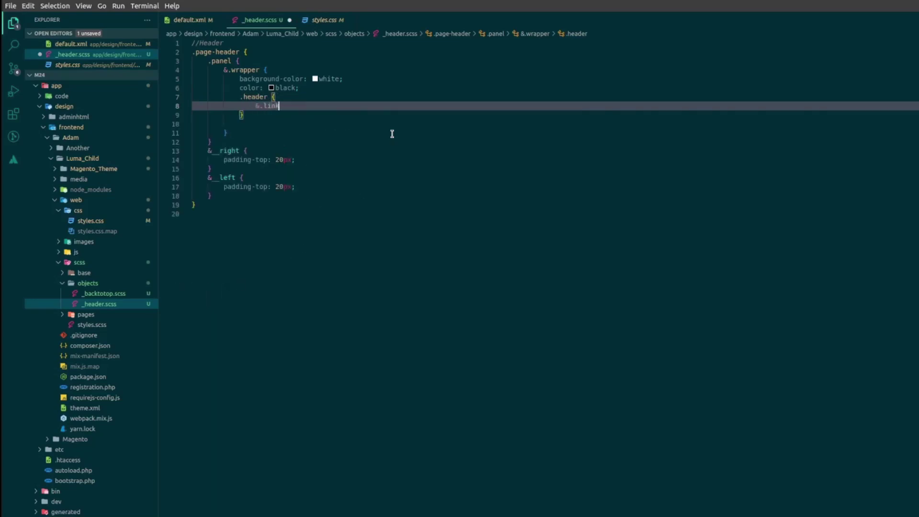
{"action": "type", "text": "{"}
{"action": "key", "text": "Return"}
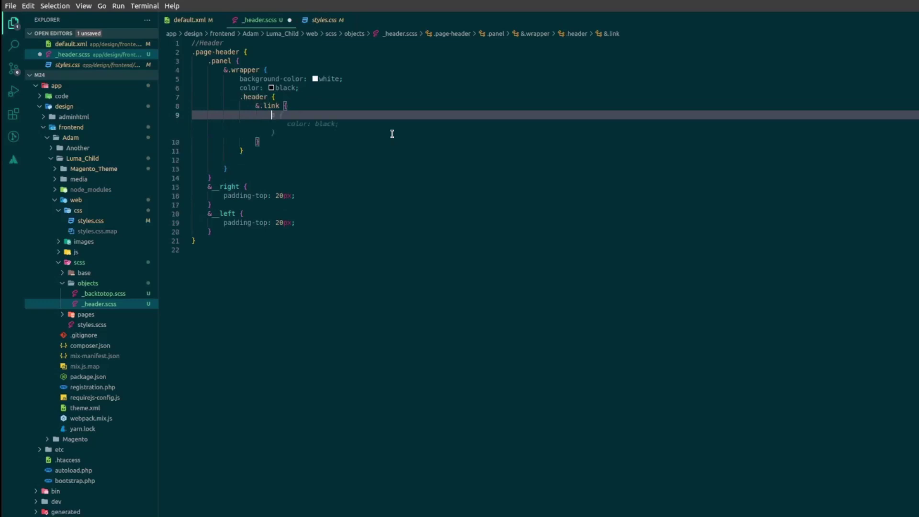
{"action": "key", "text": "Tab"}
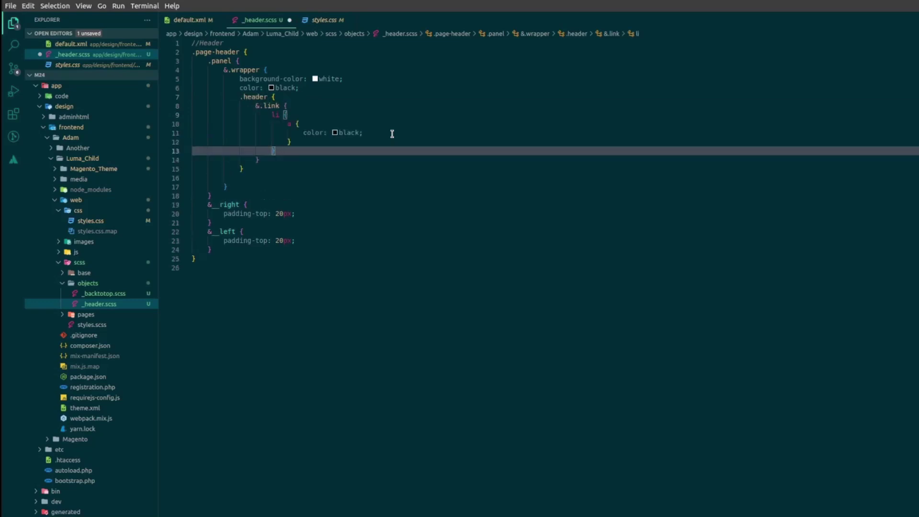
{"action": "key", "text": "ctrl+s"}
{"action": "key", "text": "alt+Tab"}
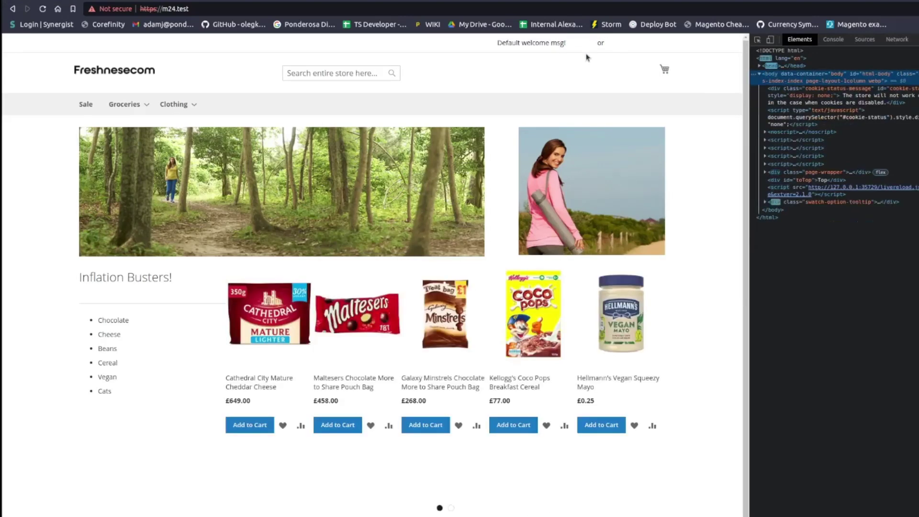
- Inspect the header link, then select the panel header and ul.header.links nodes in DevTools
{"action": "right_click", "coordinate": [581, 43]}
{"action": "left_click", "coordinate": [618, 144]}
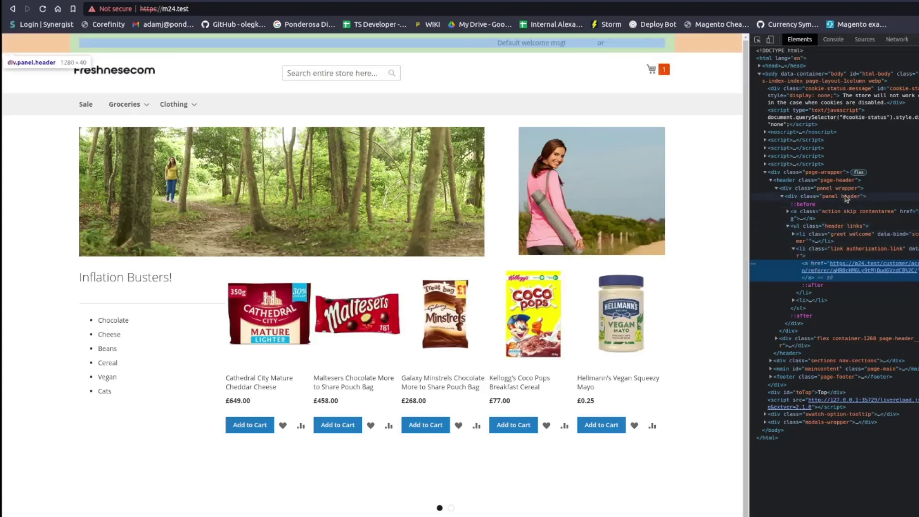
{"action": "left_click", "coordinate": [817, 196]}
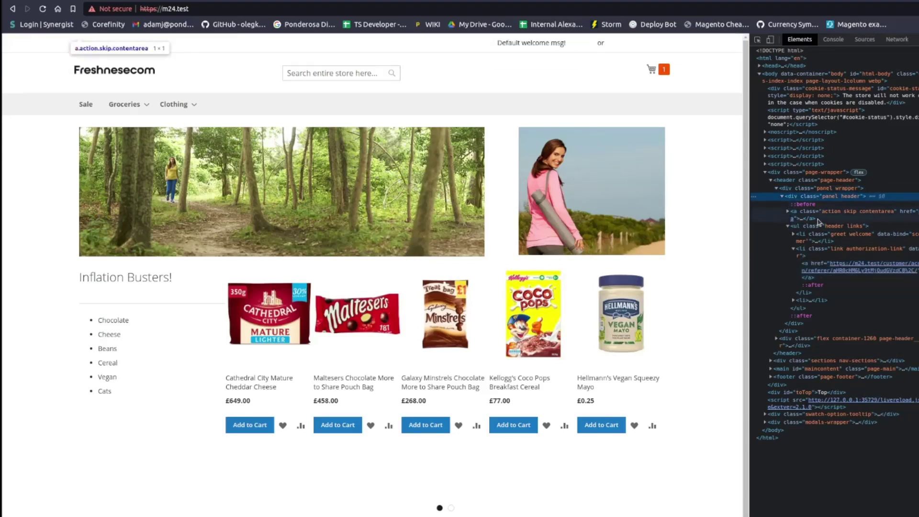
{"action": "left_click", "coordinate": [820, 226]}
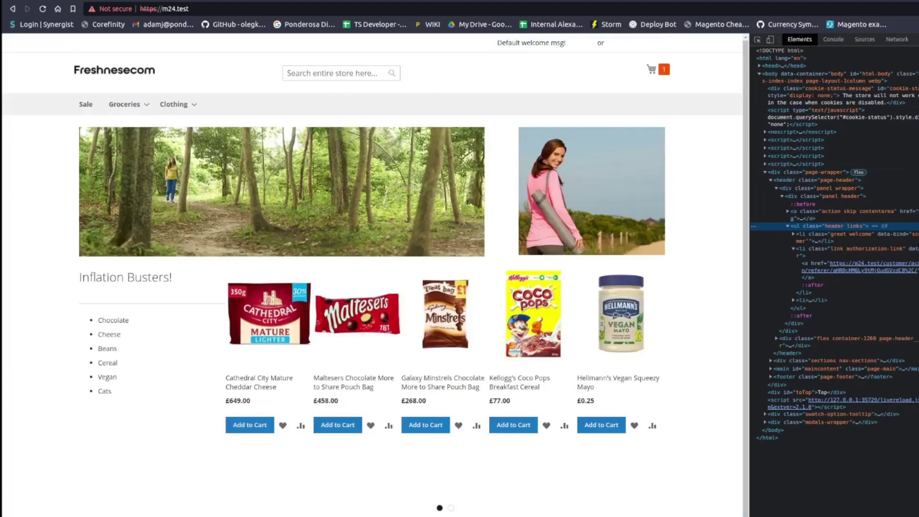
{"action": "key", "text": "alt+Tab"}
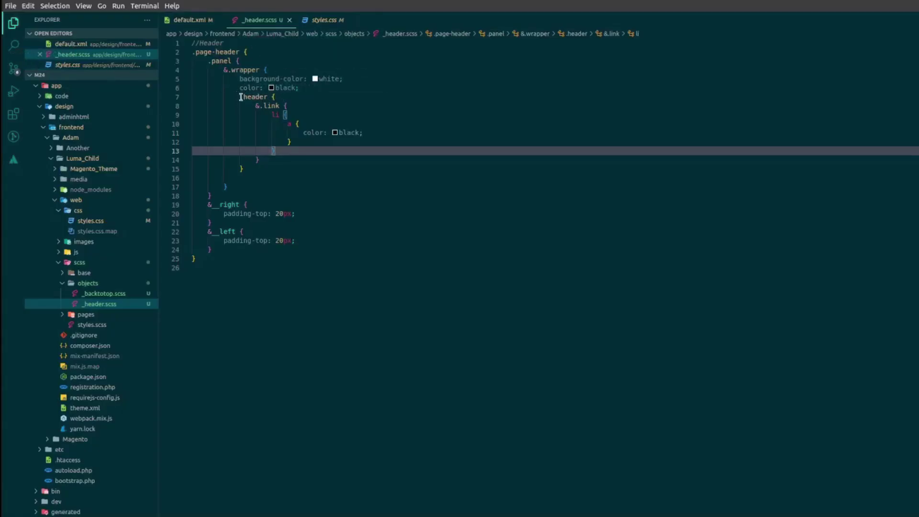
- Remove the nested .header block and its leftover blank lines from &.wrapper
{"action": "left_click_drag", "start_coordinate": [241, 97], "coordinate": [287, 168]}
{"action": "key", "text": "ctrl+c"}
{"action": "key", "text": "BackSpace"}
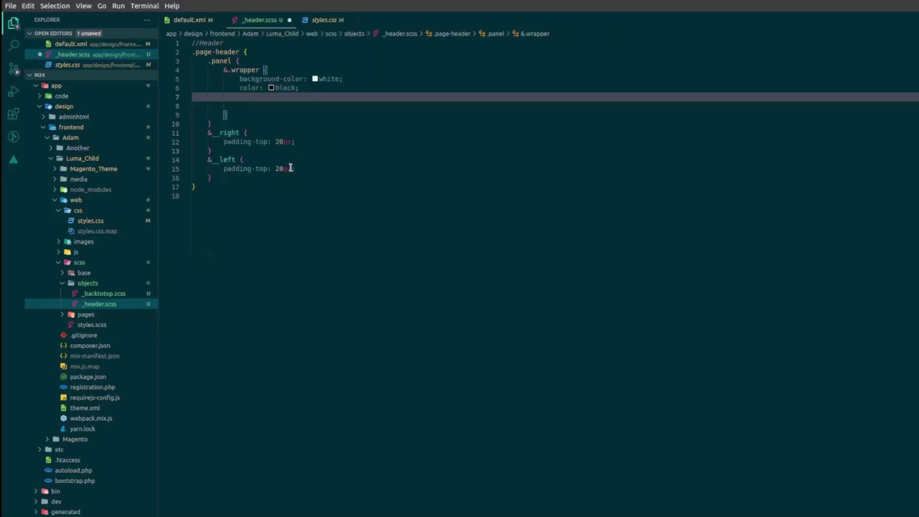
{"action": "key", "text": "Down"}
{"action": "key", "text": "BackSpace"}
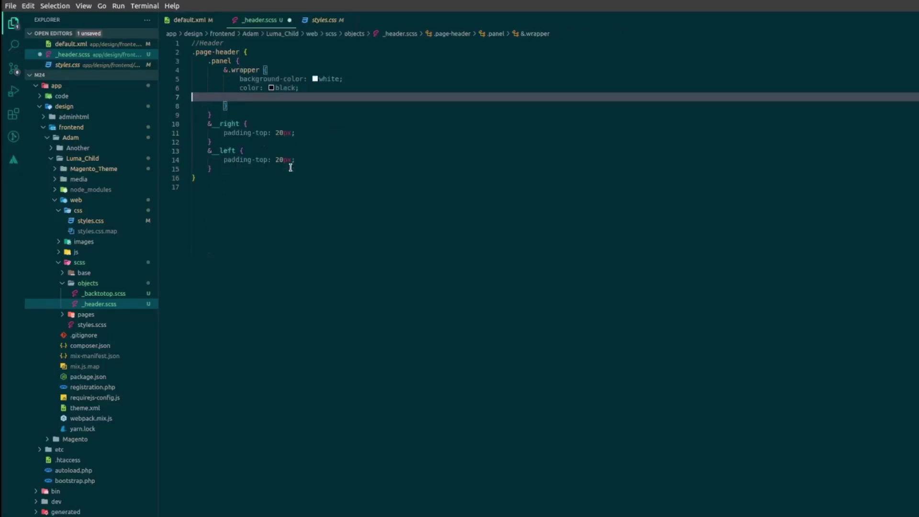
{"action": "key", "text": "BackSpace"}
- Paste the .header block under .page-header after .panel, rename it &.links, and save
{"action": "key", "text": "Down"}
{"action": "key", "text": "Down"}
{"action": "key", "text": "Return"}
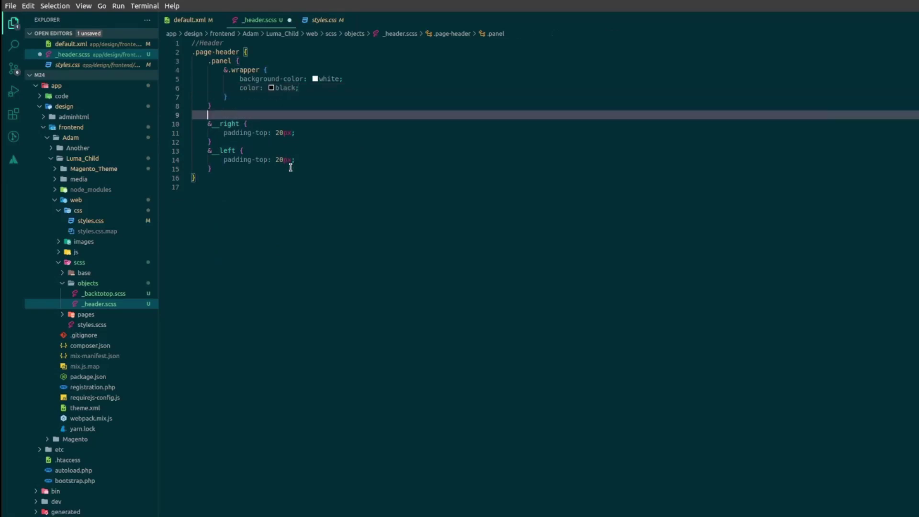
{"action": "key", "text": "Return"}
{"action": "key", "text": "Up"}
{"action": "key", "text": "Down"}
{"action": "key", "text": "ctrl+v"}
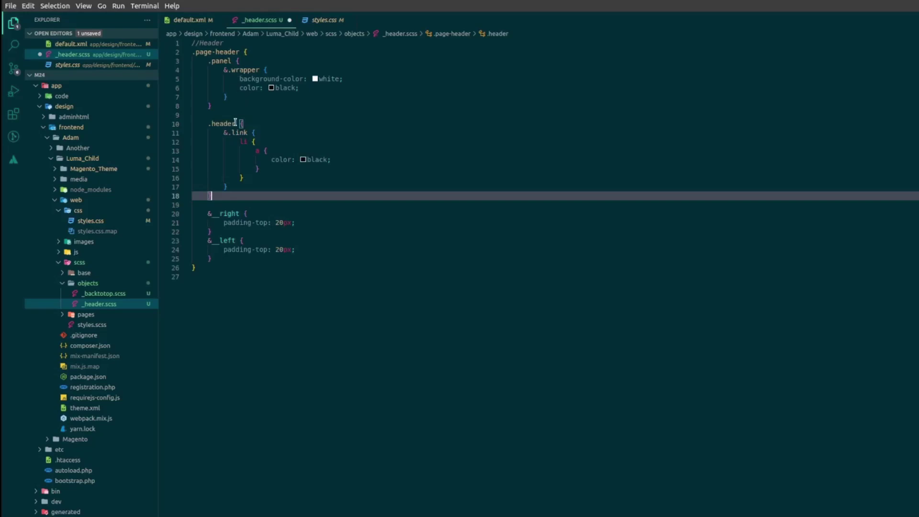
{"action": "left_click", "coordinate": [248, 133]}
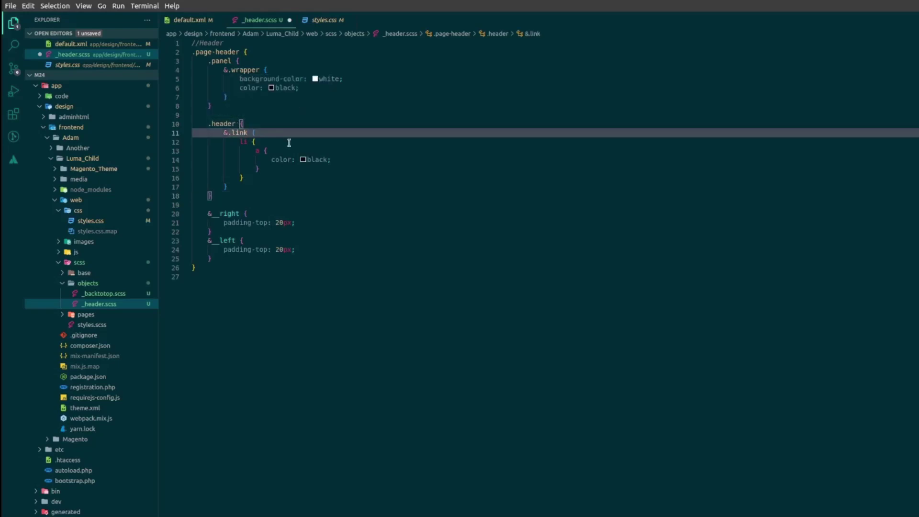
{"action": "type", "text": "s"}
{"action": "key", "text": "ctrl+s"}
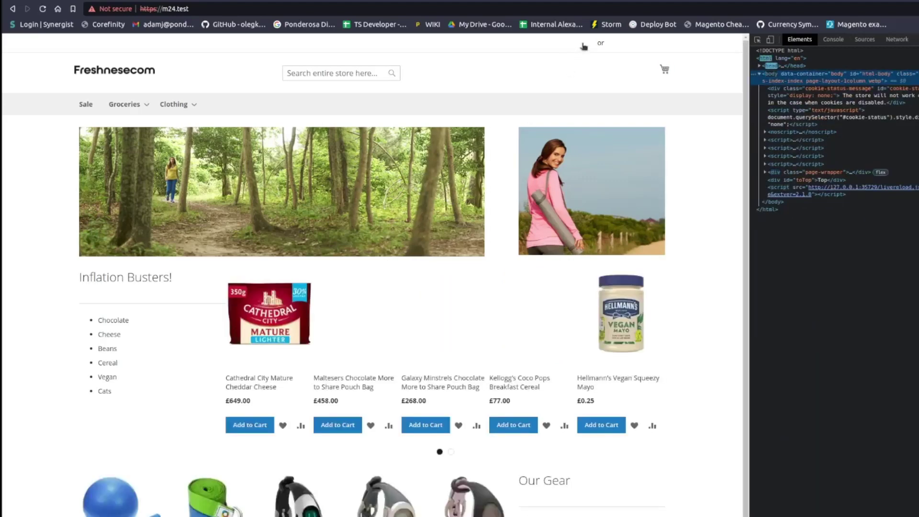
- Inspect the sign-in link and select its parent ul.header.links node in DevTools
{"action": "right_click", "coordinate": [583, 45]}
{"action": "left_click", "coordinate": [612, 147]}
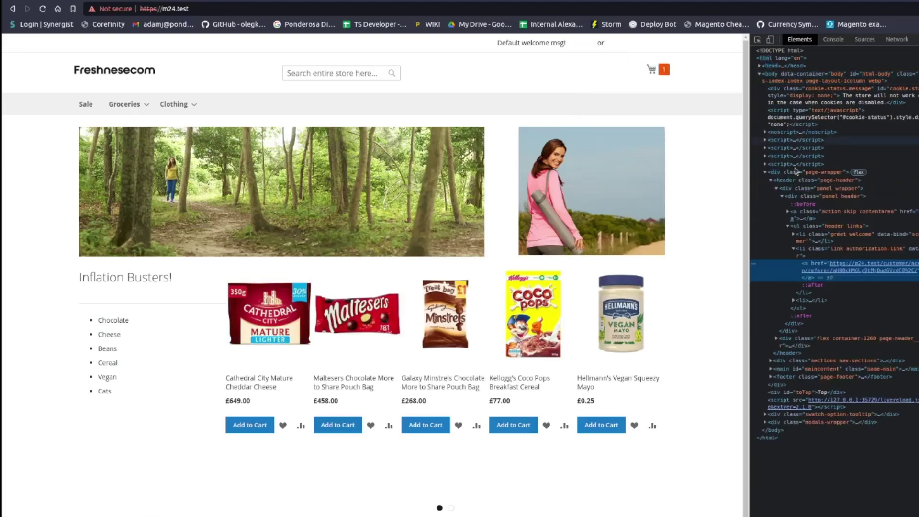
{"action": "left_click", "coordinate": [830, 231]}
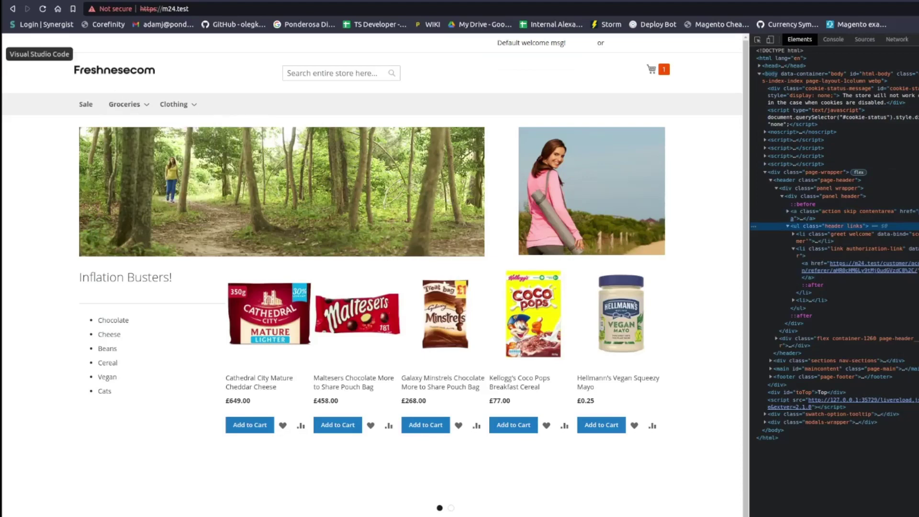
- Start a new '.header.panel { }' block on line 9 of _header.scss
{"action": "key", "text": "alt+Tab"}
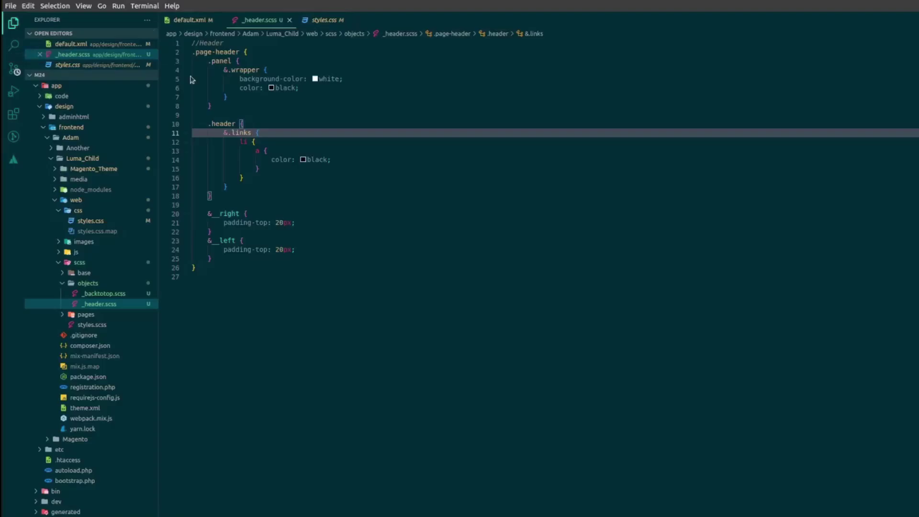
{"action": "key", "text": "Tab"}
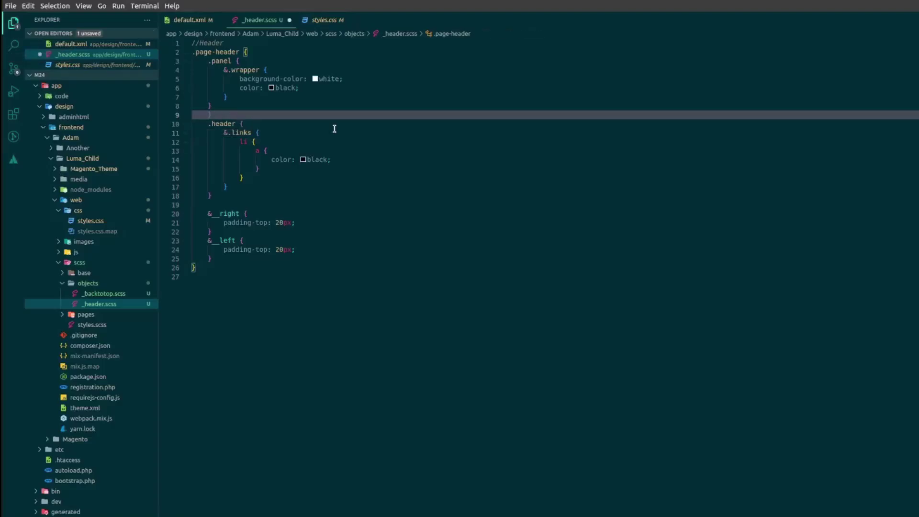
{"action": "type", "text": ".header"}
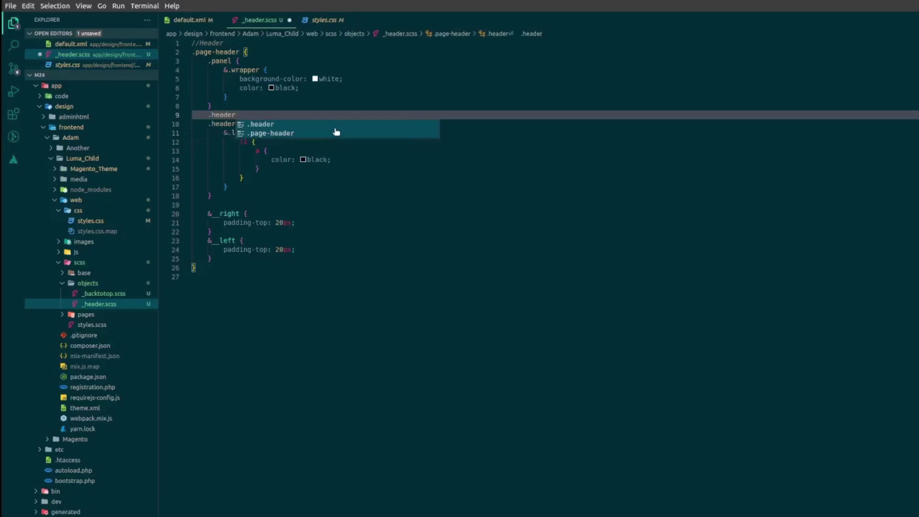
{"action": "type", "text": ".panel"}
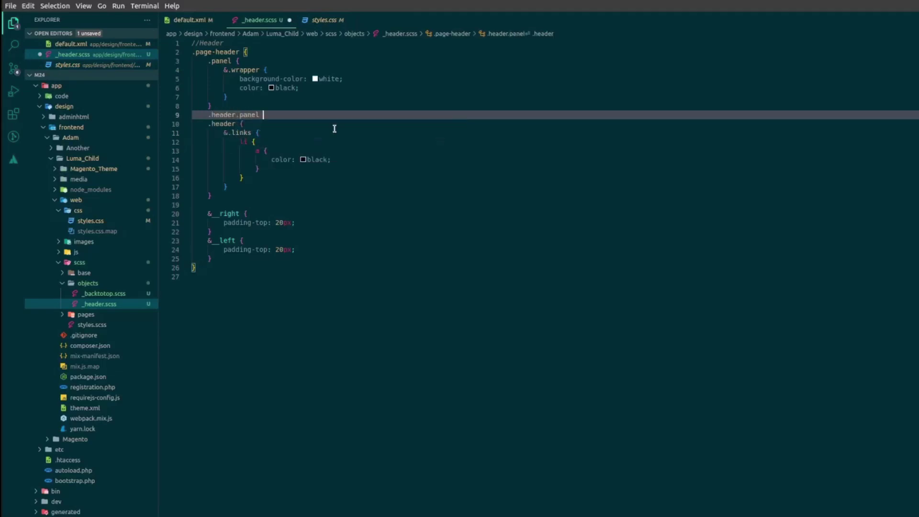
{"action": "type", "text": " {"}
{"action": "key", "text": "Return"}
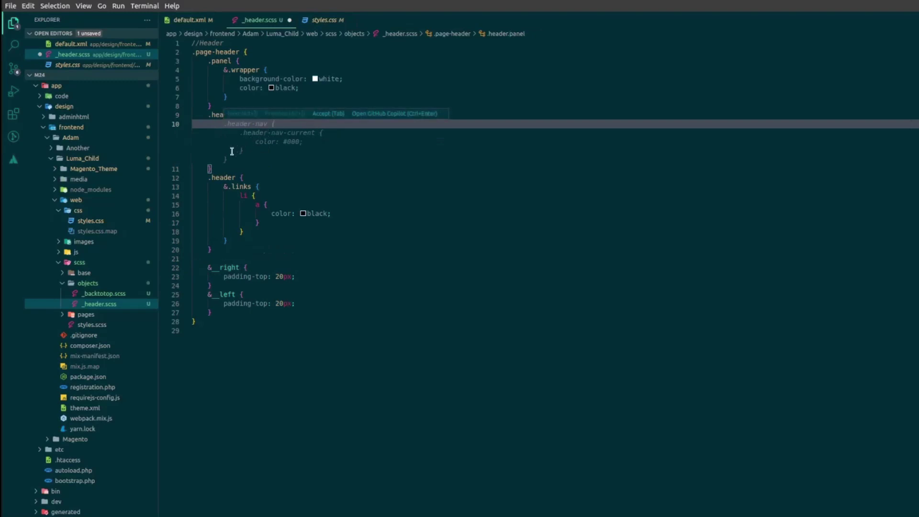
- Move the .header links block into .header.panel and save the stylesheet
{"action": "mouse_move", "coordinate": [206, 177]}
{"action": "left_mouse_down"}
{"action": "mouse_move", "coordinate": [240, 195]}
{"action": "mouse_move", "coordinate": [244, 207]}
{"action": "left_mouse_up"}
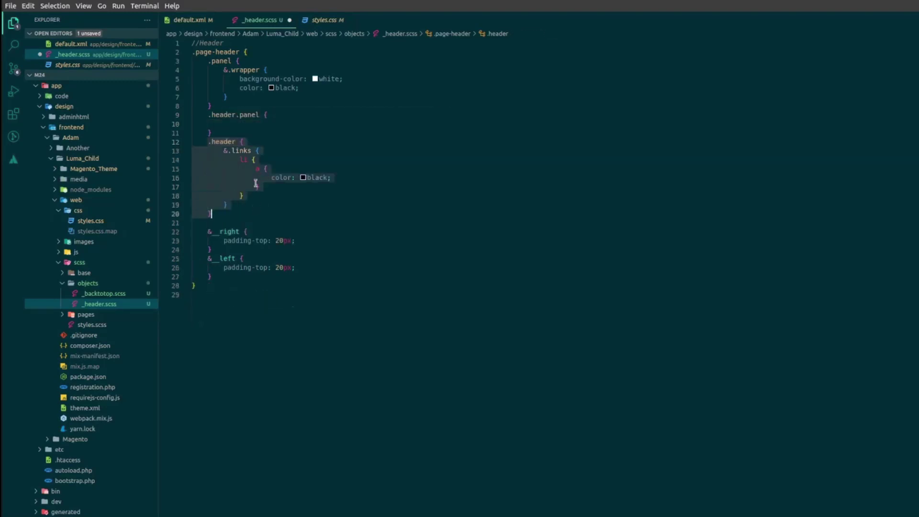
{"action": "key", "text": "ctrl+x"}
{"action": "left_click", "coordinate": [231, 123]}
{"action": "key", "text": "ctrl+v"}
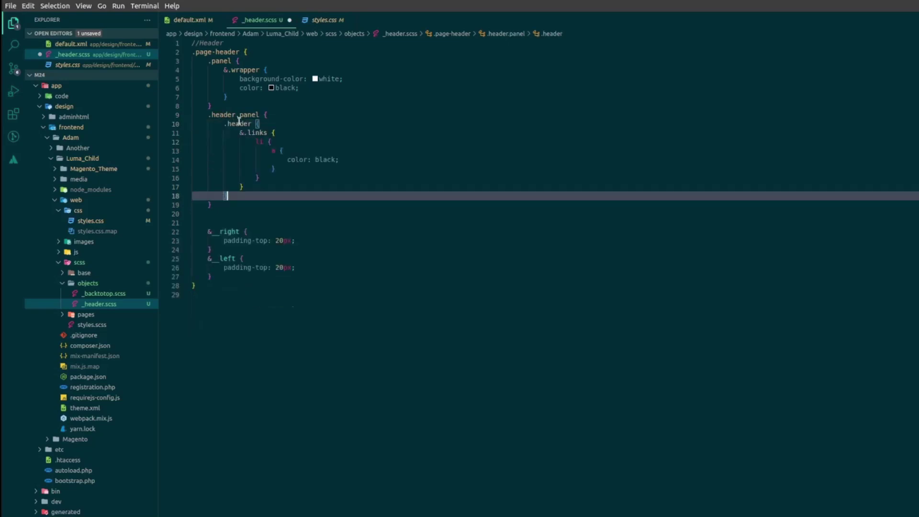
{"action": "key", "text": "ctrl+s"}
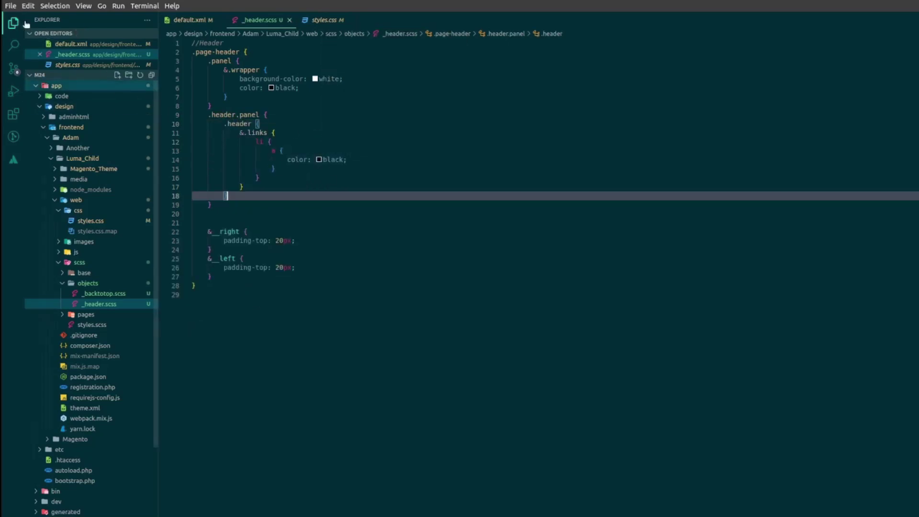
{"action": "key", "text": "alt+Tab"}
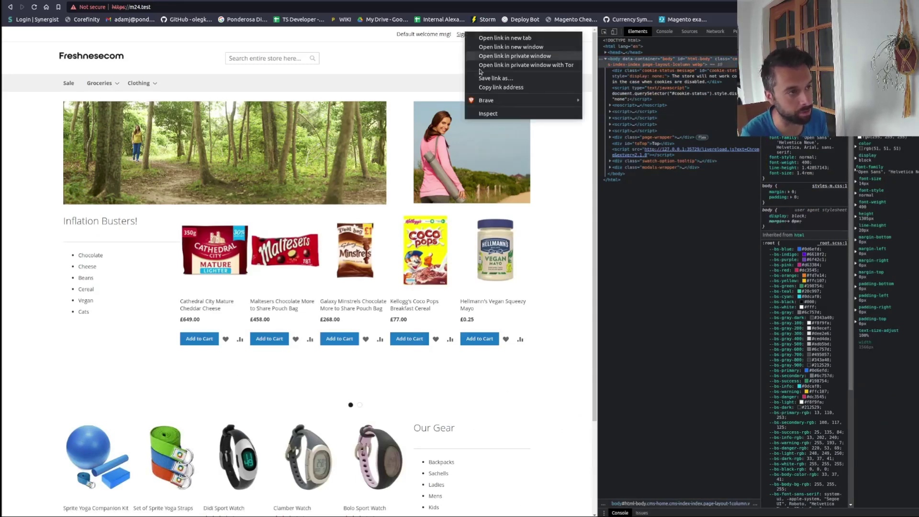
- Check the black Sign In link's styles in DevTools, then go back to VS Code
{"action": "left_click", "coordinate": [489, 114]}
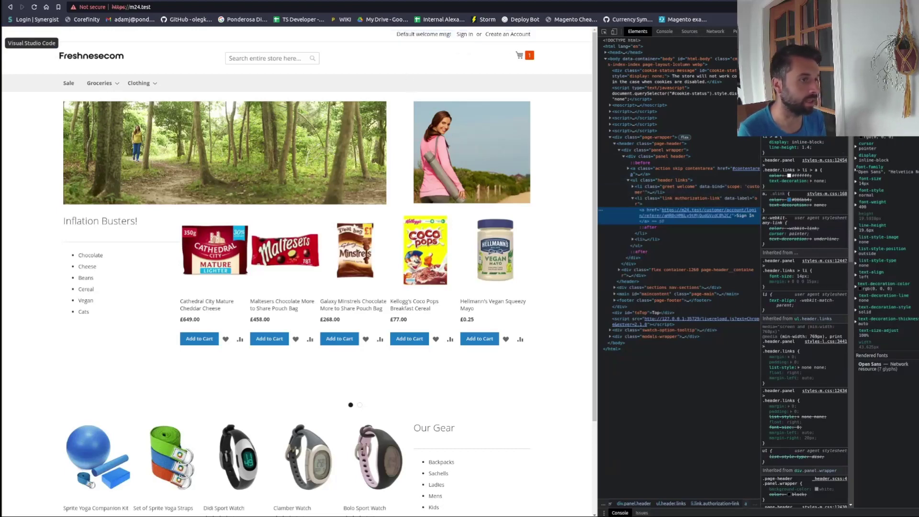
{"action": "left_click", "coordinate": [14, 44]}
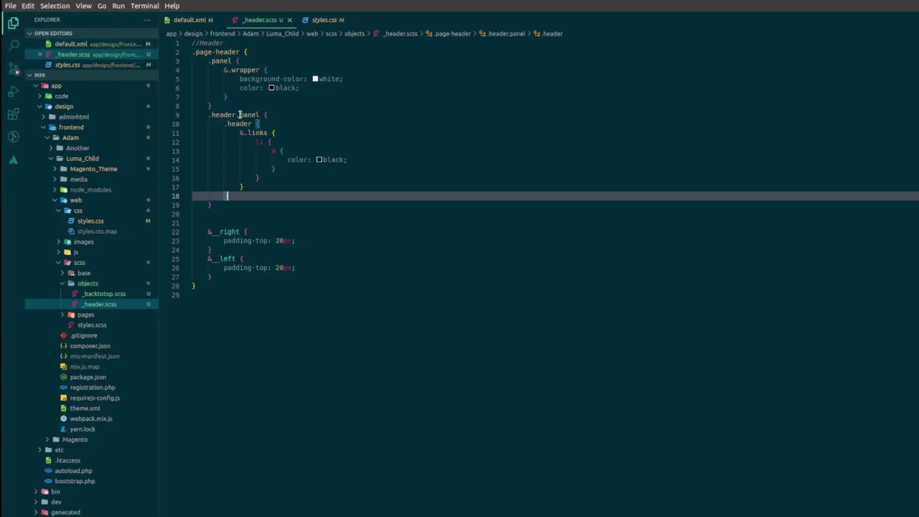
- Find the page-header__left class name in default.xml, then return to Brave
{"action": "left_click", "coordinate": [258, 115]}
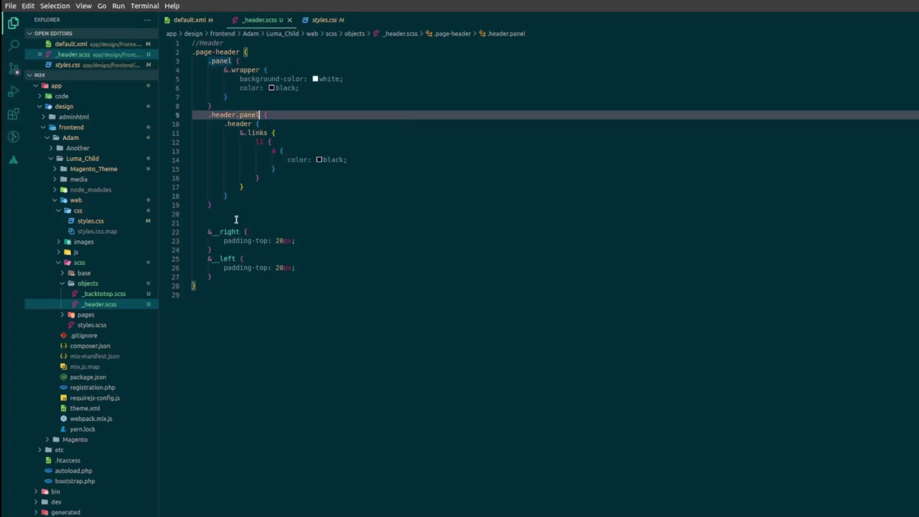
{"action": "left_click", "coordinate": [190, 20]}
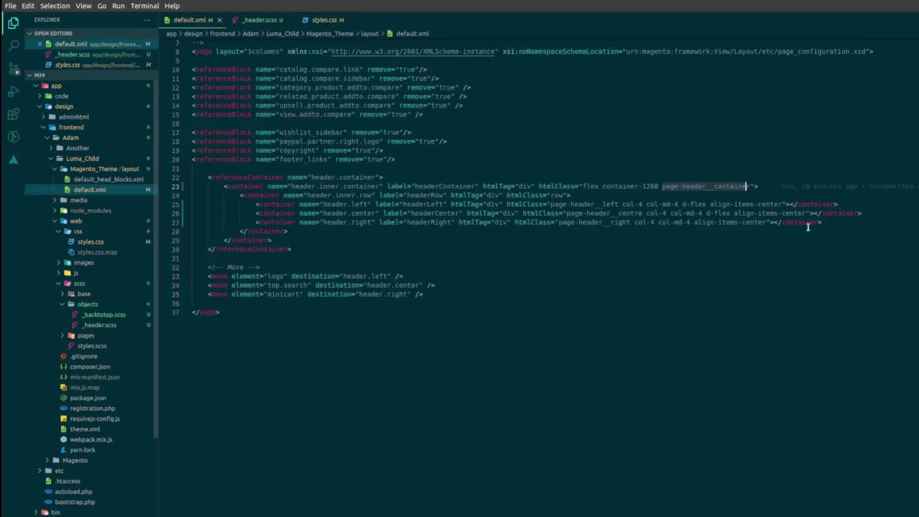
{"action": "left_click_drag", "start_coordinate": [619, 204], "coordinate": [547, 205]}
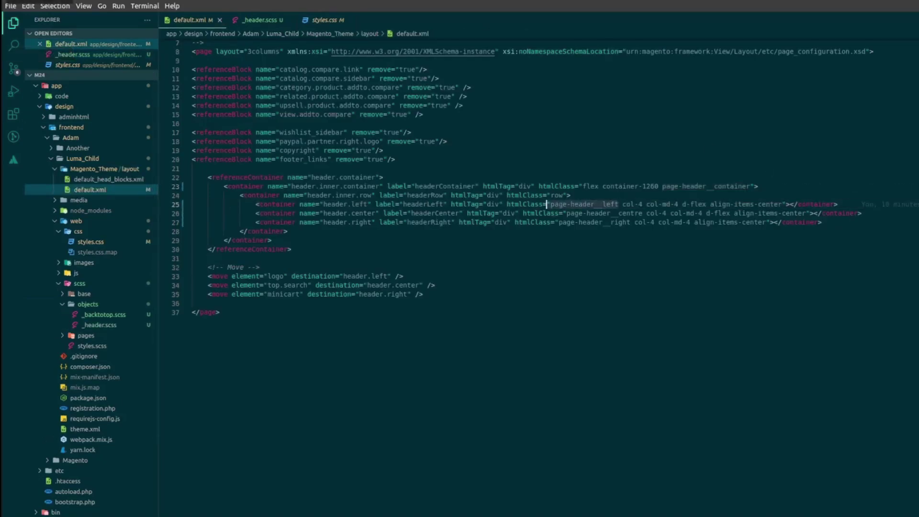
{"action": "key", "text": "alt+Tab"}
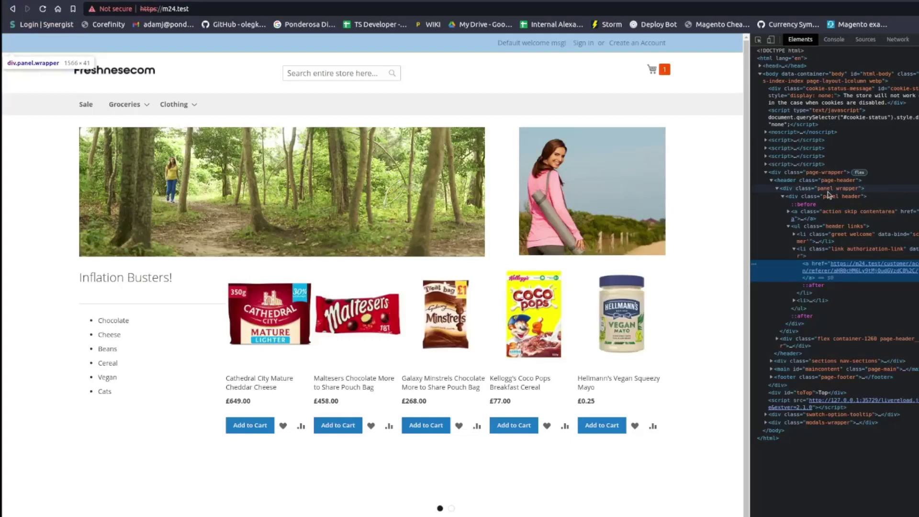
{"action": "scroll", "coordinate": [251, 338], "scroll_direction": "down", "scroll_amount": 2}
{"action": "scroll", "coordinate": [251, 338], "scroll_direction": "down", "scroll_amount": 2}
{"action": "scroll", "coordinate": [251, 337], "scroll_direction": "down", "scroll_amount": 1}
{"action": "scroll", "coordinate": [251, 338], "scroll_direction": "up", "scroll_amount": 1}
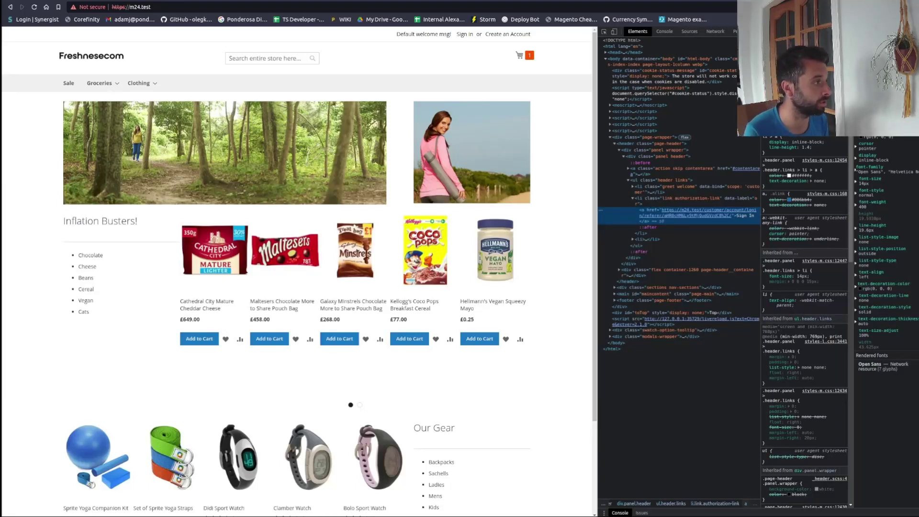
{"action": "key", "text": "alt+Tab"}
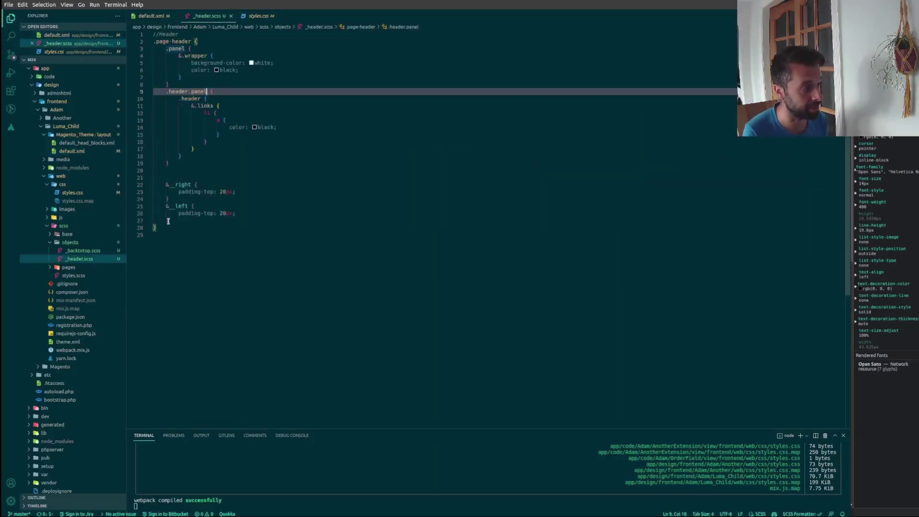
{"action": "left_click_drag", "start_coordinate": [167, 222], "coordinate": [153, 34]}
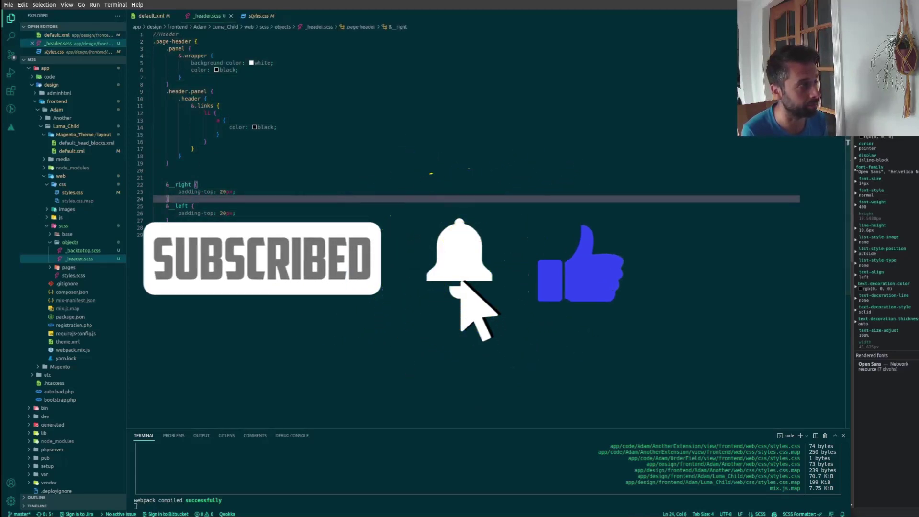
{"action": "key", "text": "alt+Tab"}
{"action": "left_click", "coordinate": [255, 61]}
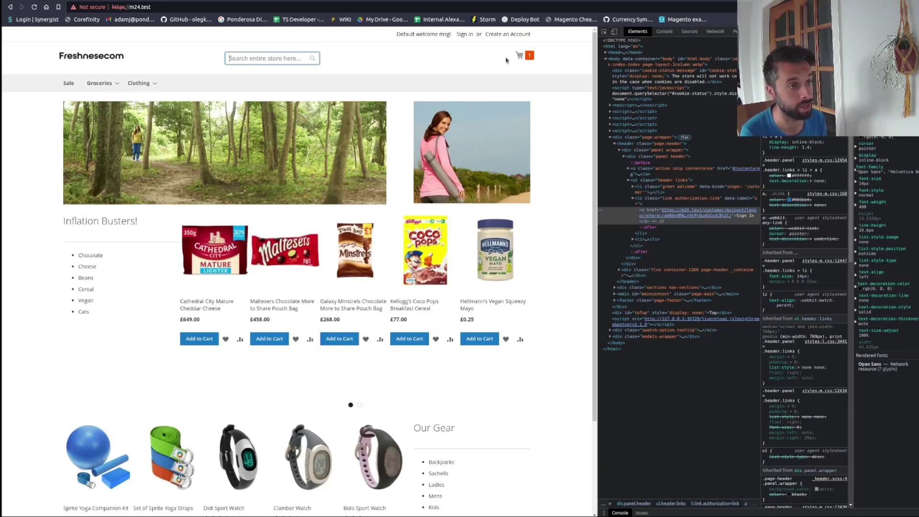
{"action": "left_click", "coordinate": [519, 55]}
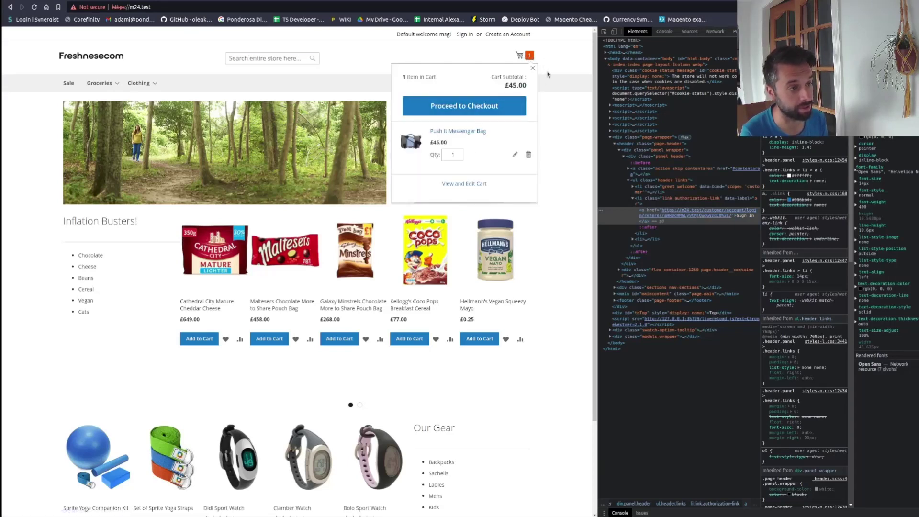
{"action": "left_click", "coordinate": [533, 68]}
{"action": "left_click", "coordinate": [521, 55]}
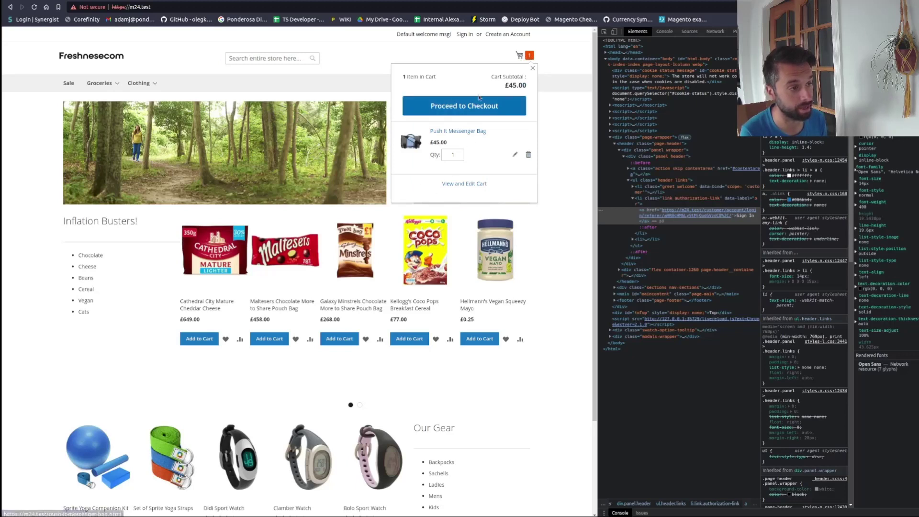
{"action": "left_click", "coordinate": [533, 69]}
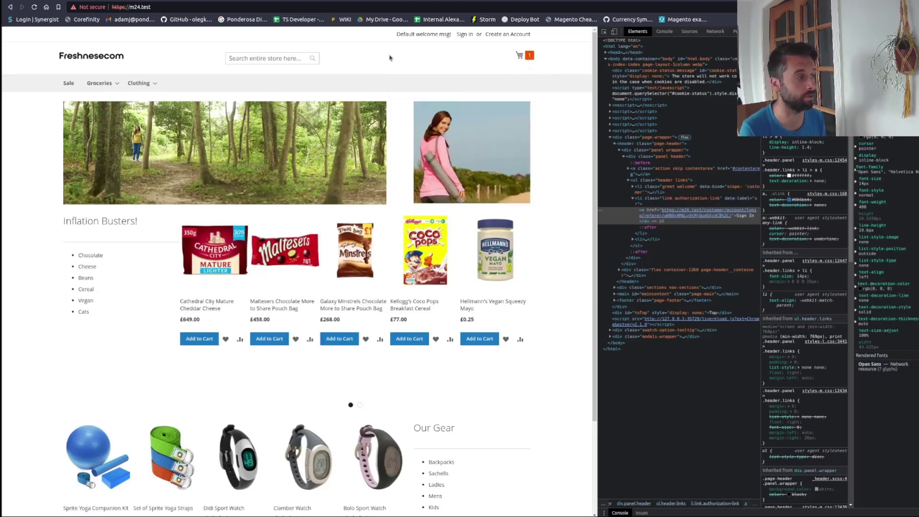